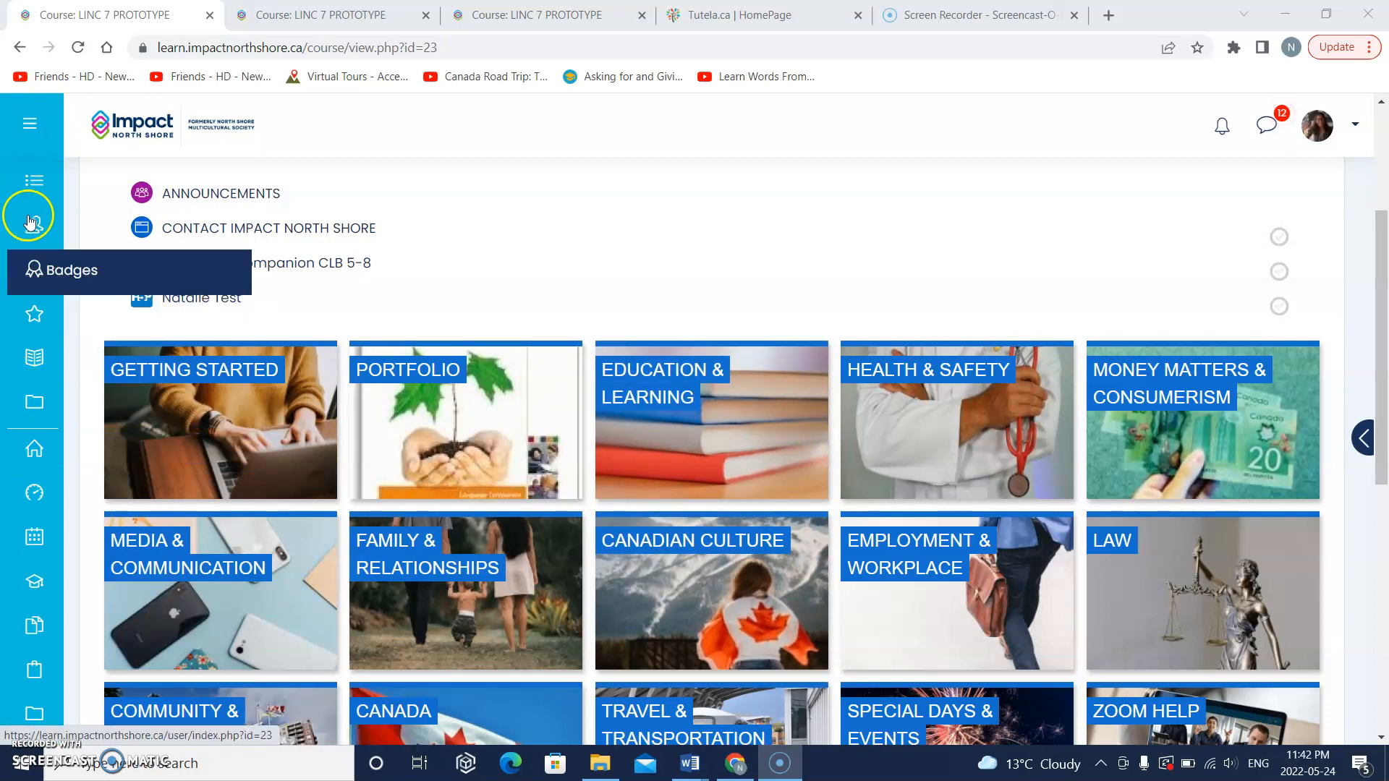
# Step: Open the content bank of the LINC 7 PROTOTYPE course to view its stored H5P files
pyautogui.moveTo(34, 592)
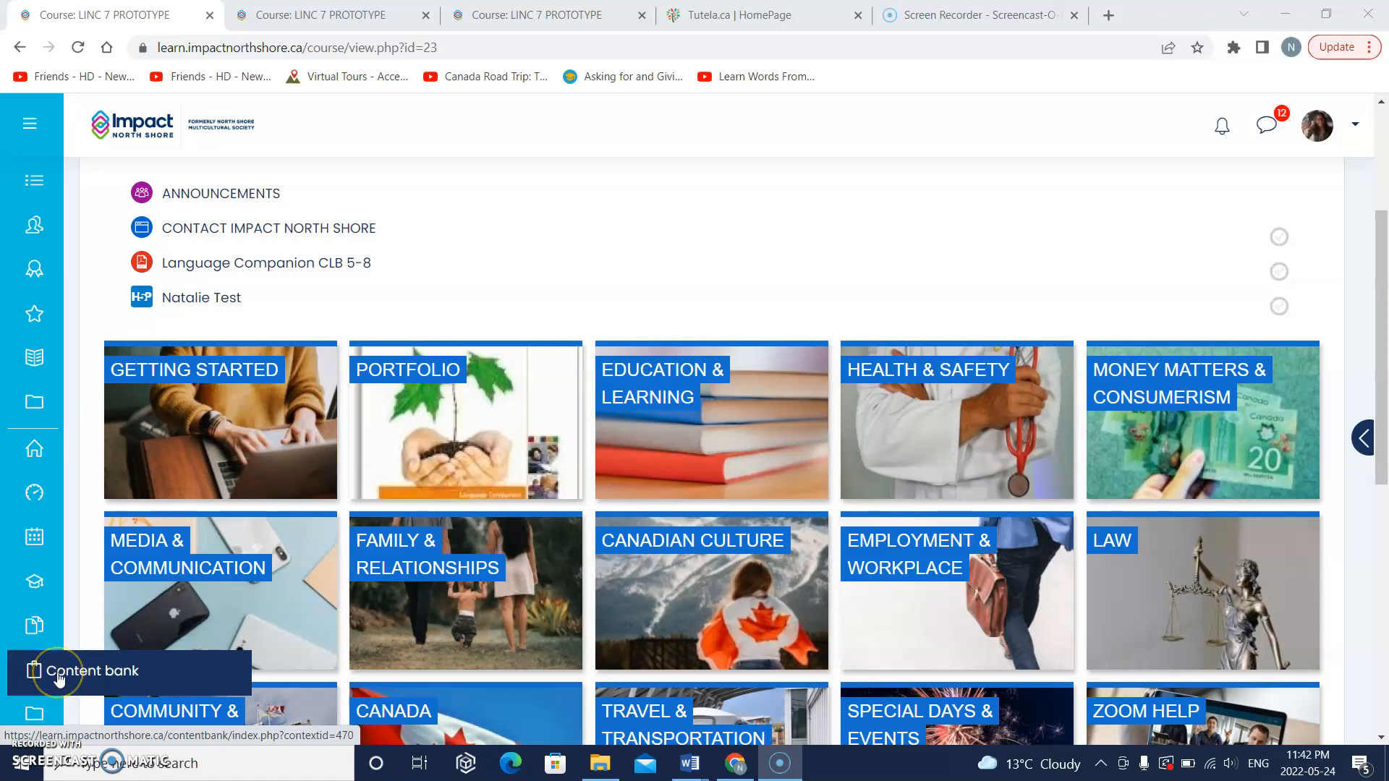
pyautogui.click(59, 678)
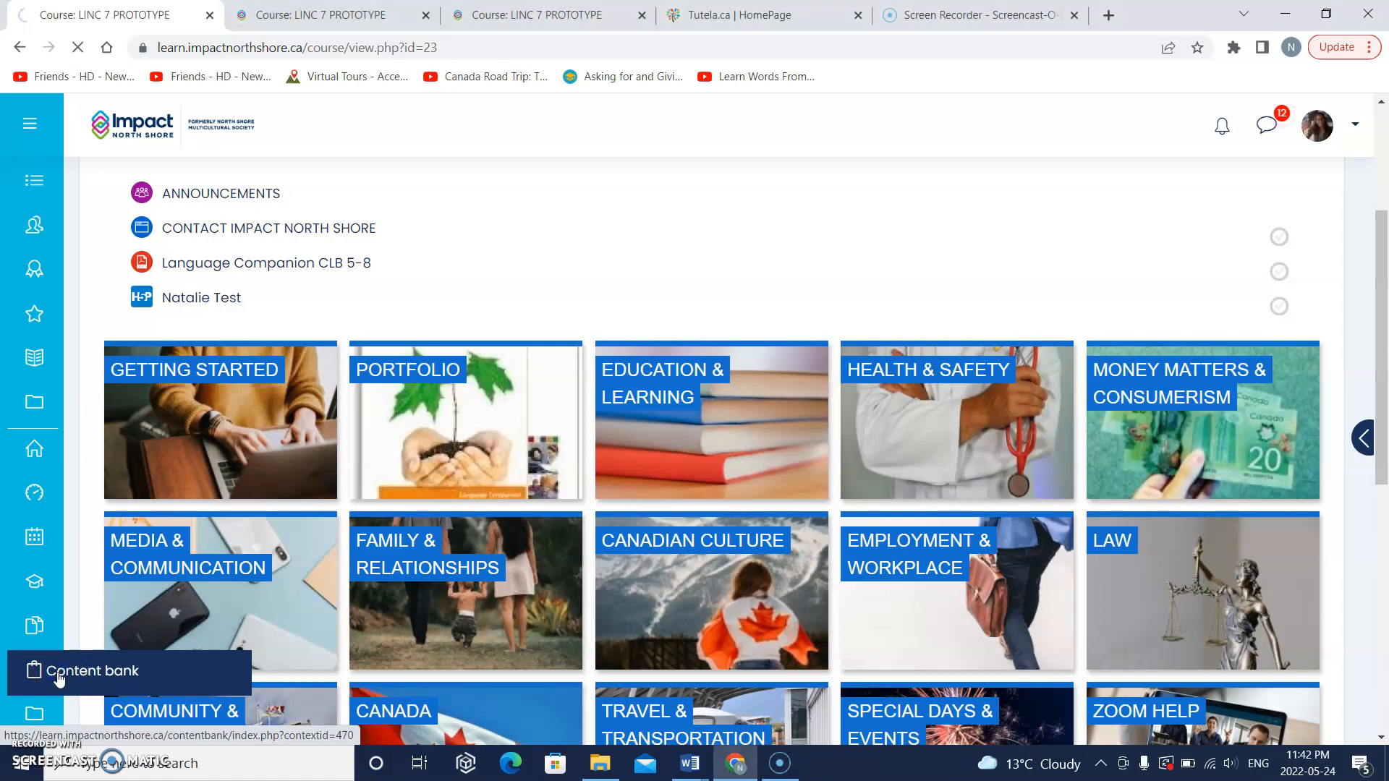
pyautogui.click(57, 667)
pyautogui.click(98, 669)
pyautogui.click(208, 666)
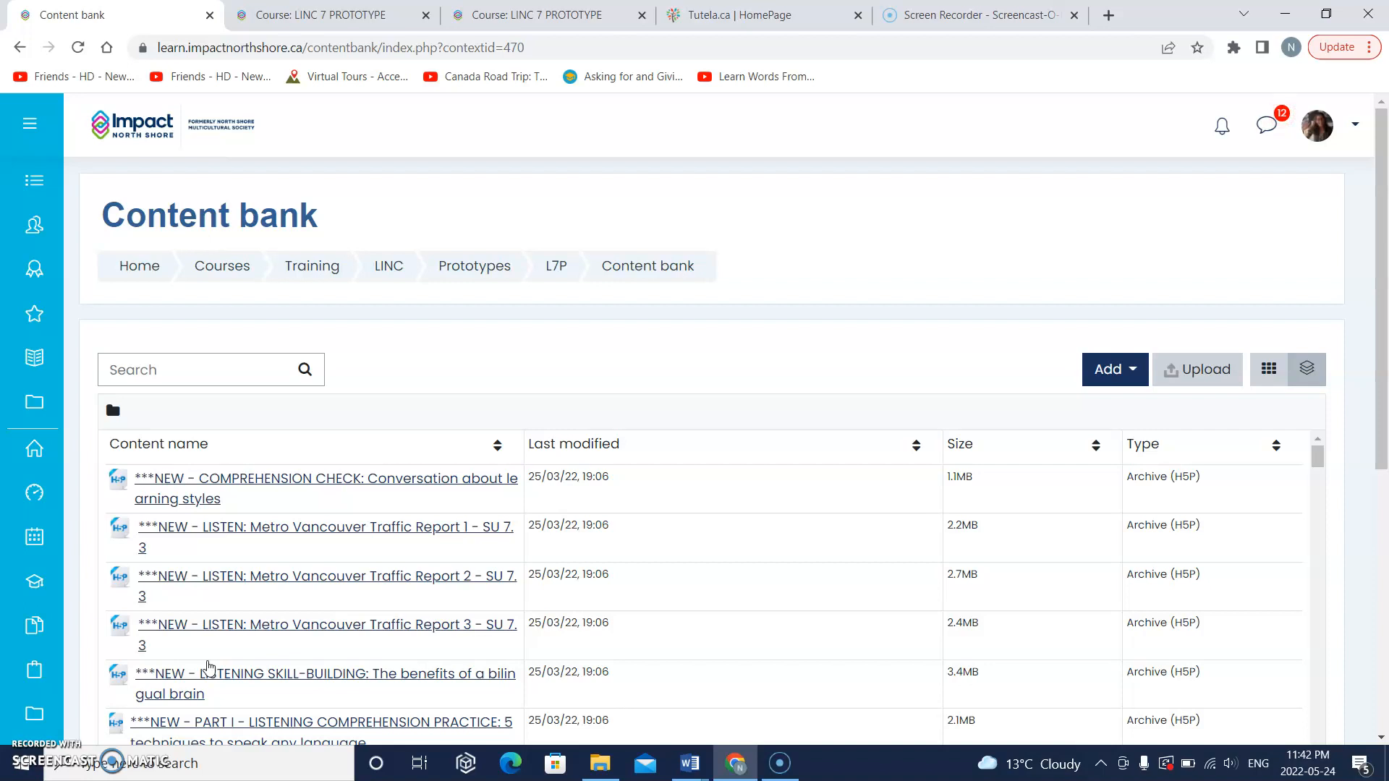
# Step: Switch to the LINC 7 PROTOTYPE course page, turn editing on and start adding a new H5P activity to the first section
pyautogui.click(280, 21)
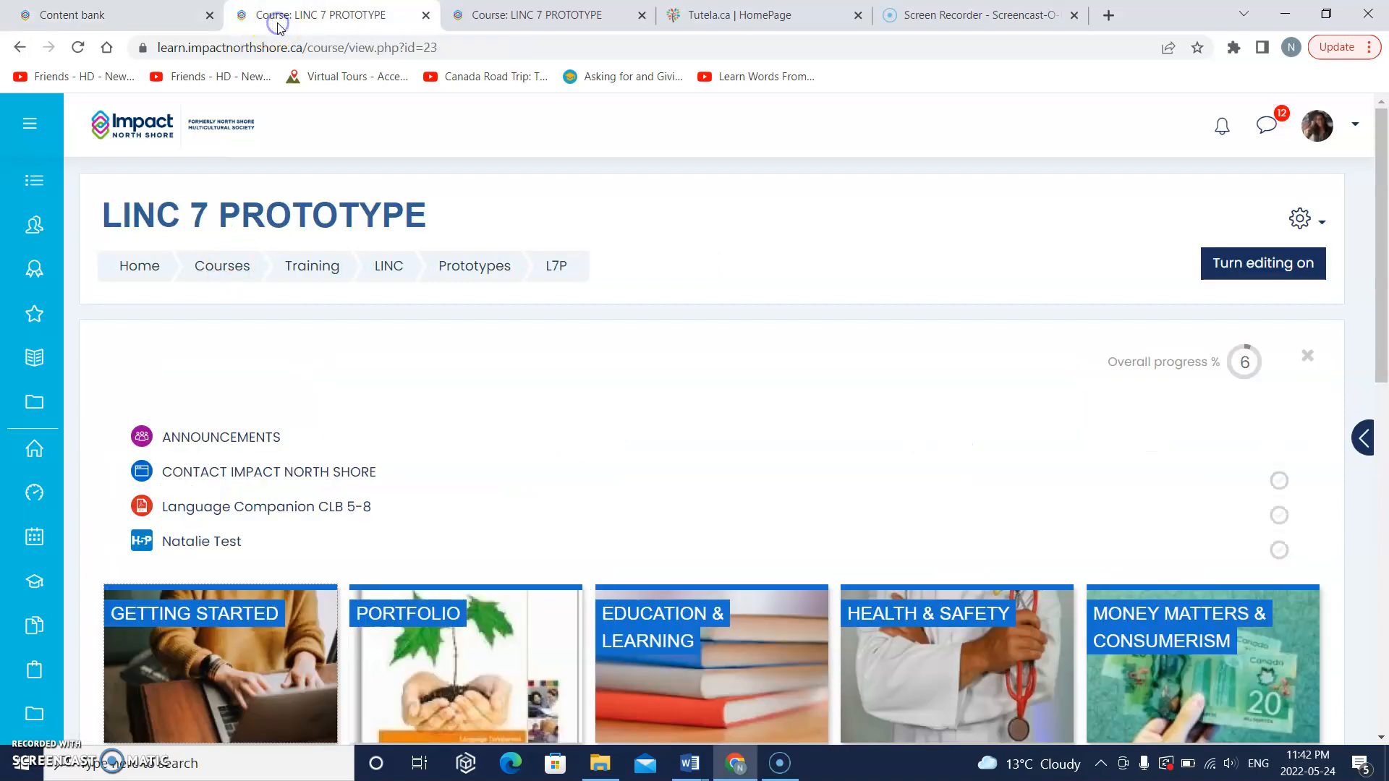
pyautogui.click(1259, 266)
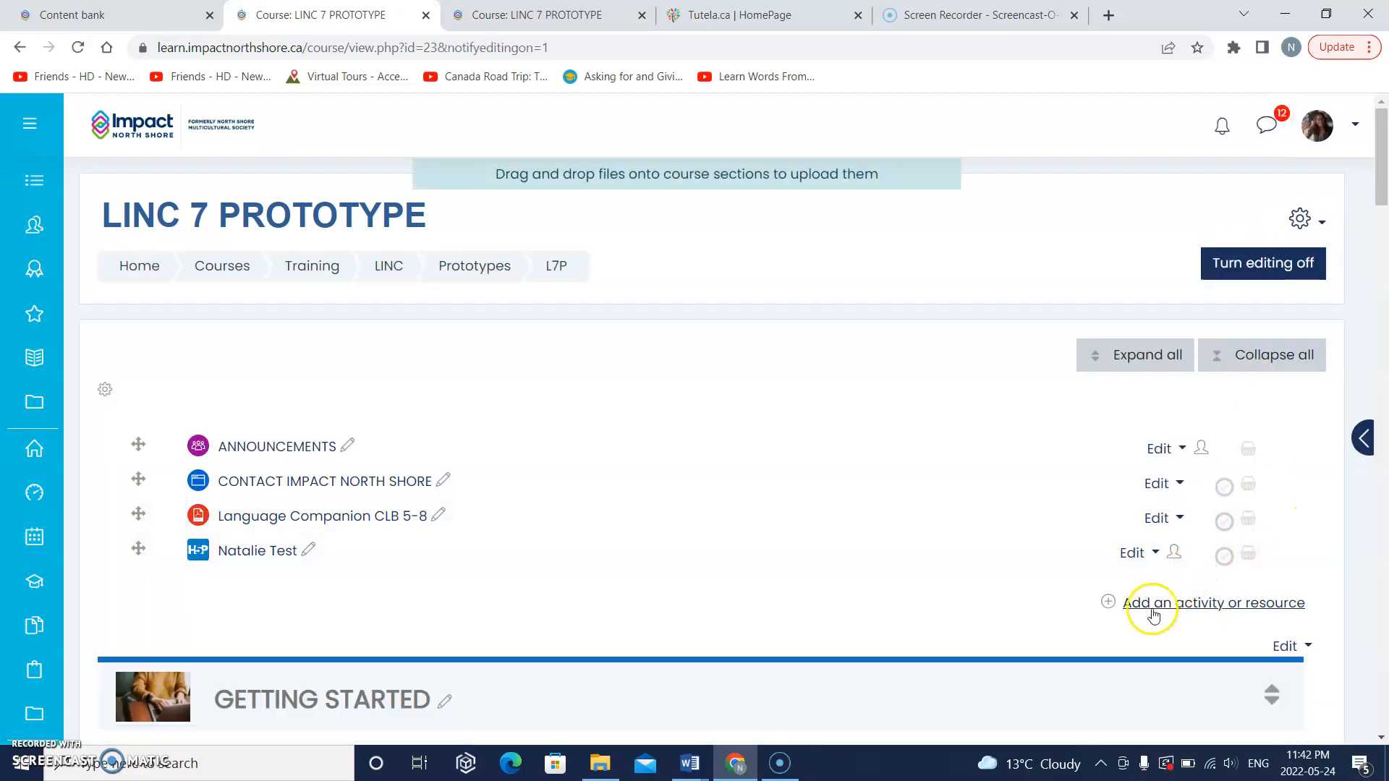
pyautogui.click(1208, 604)
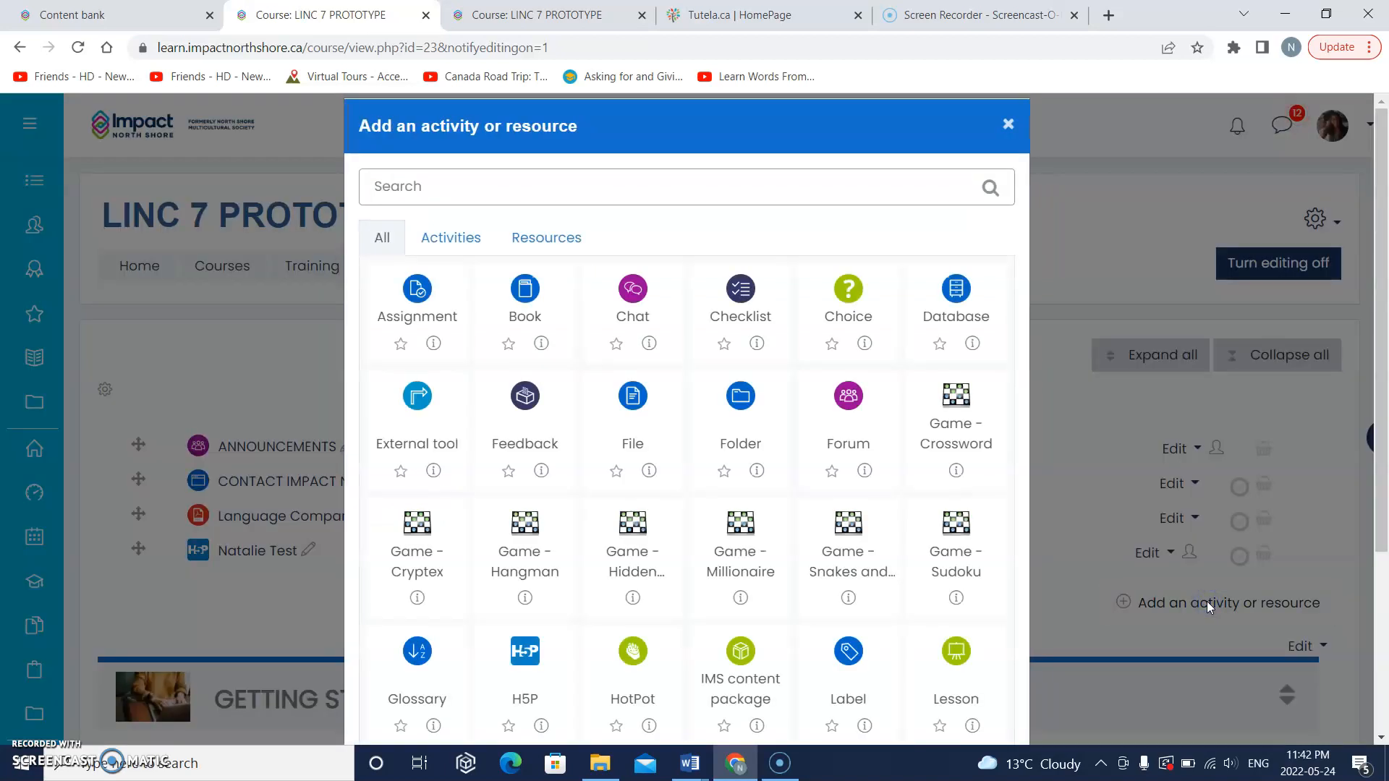
pyautogui.scroll(-2, 822, 599)
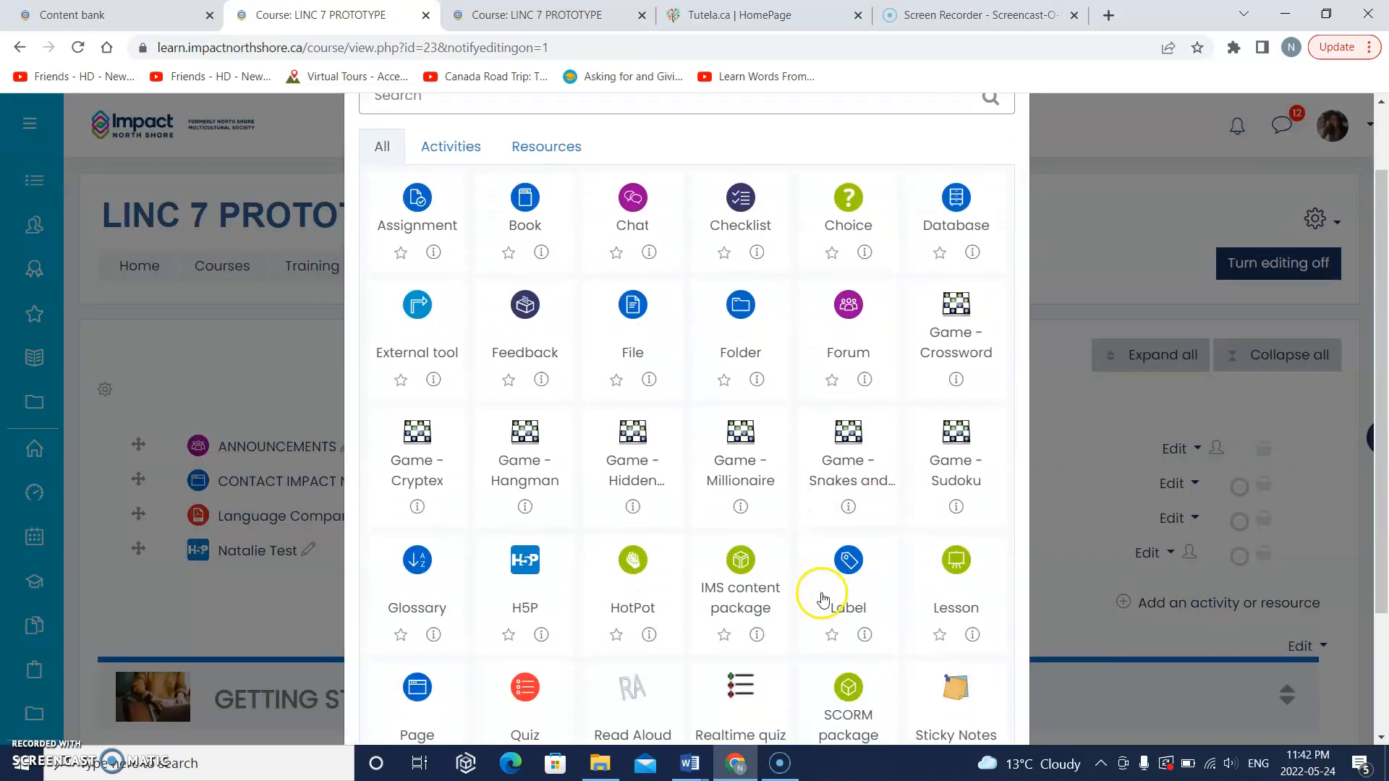
pyautogui.scroll(-2, 822, 599)
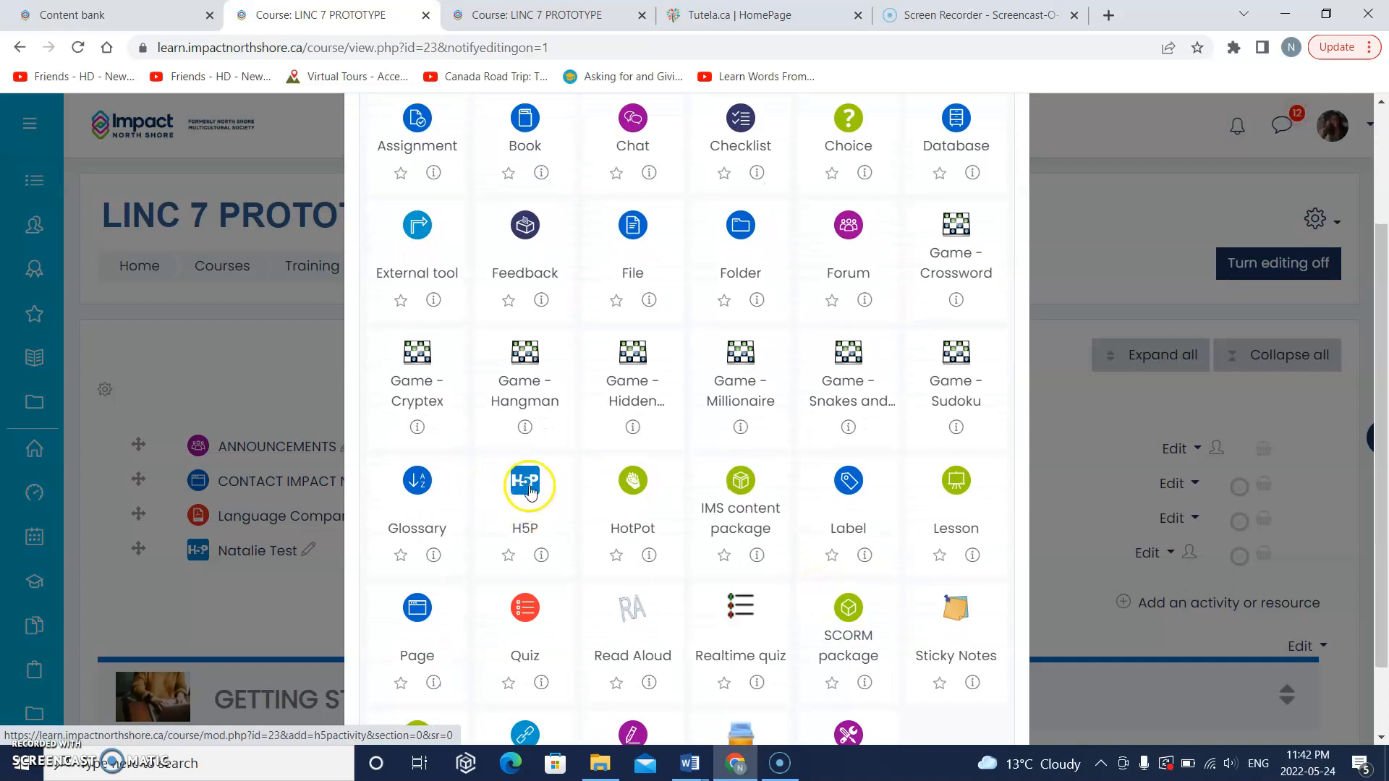
pyautogui.click(526, 525)
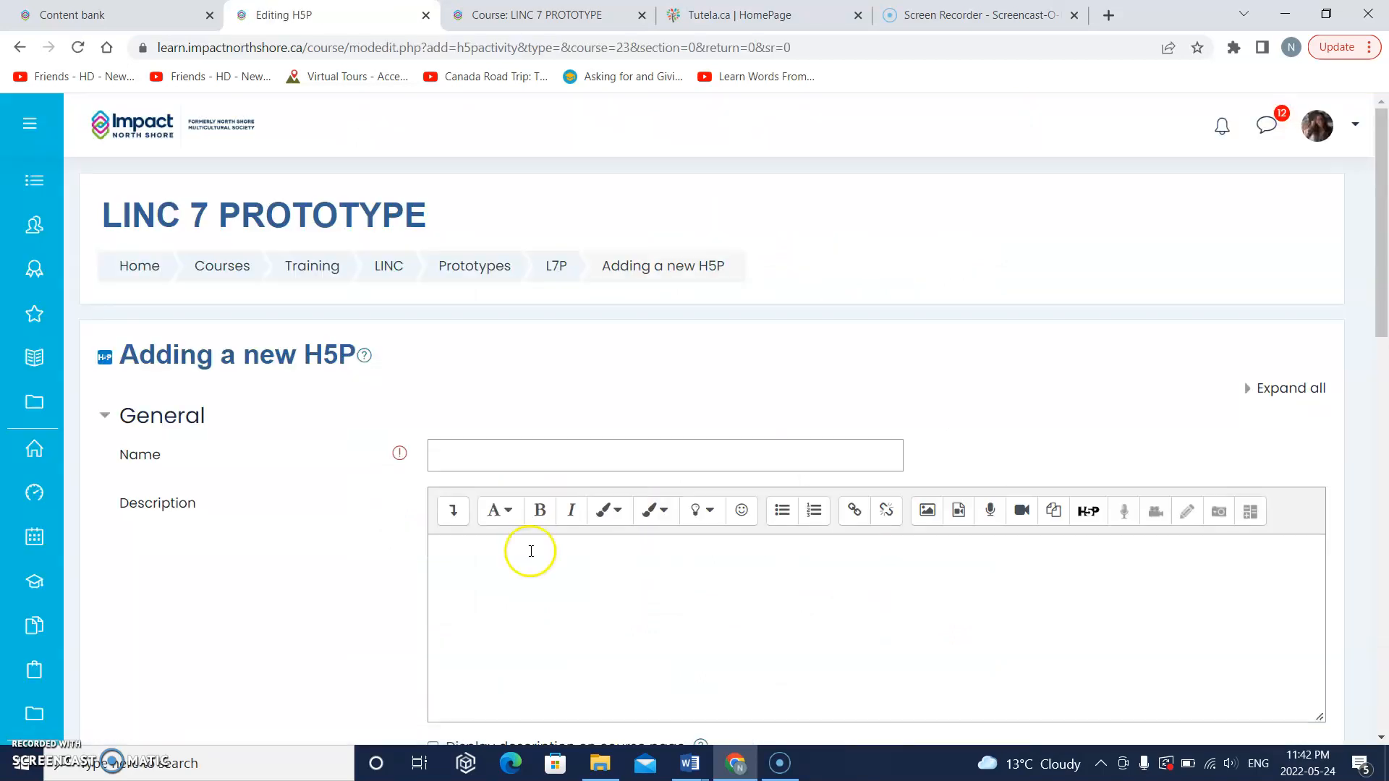
# Step: Open the content bank in a new window from the Package file section of the new H5P form
pyautogui.scroll(-5, 530, 549)
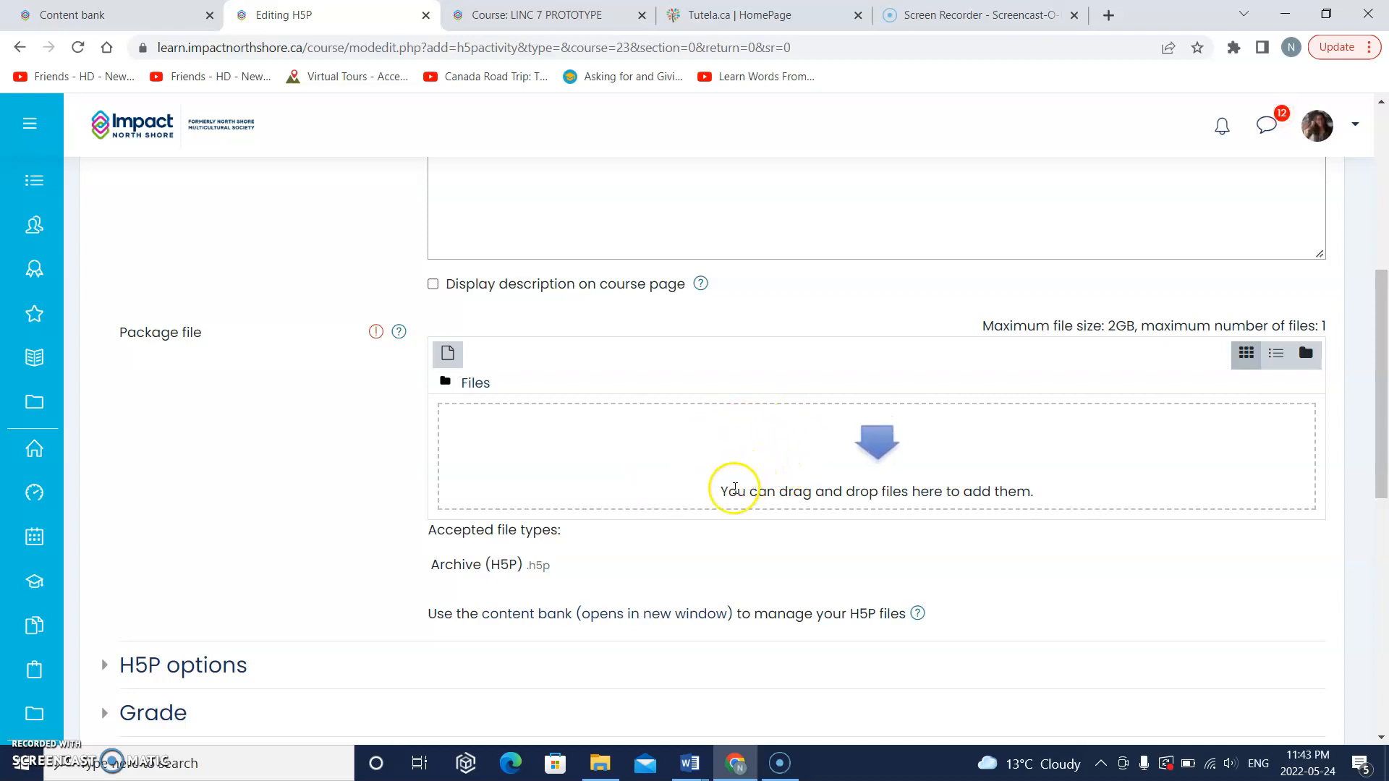
pyautogui.scroll(-1, 709, 523)
pyautogui.scroll(-1, 714, 524)
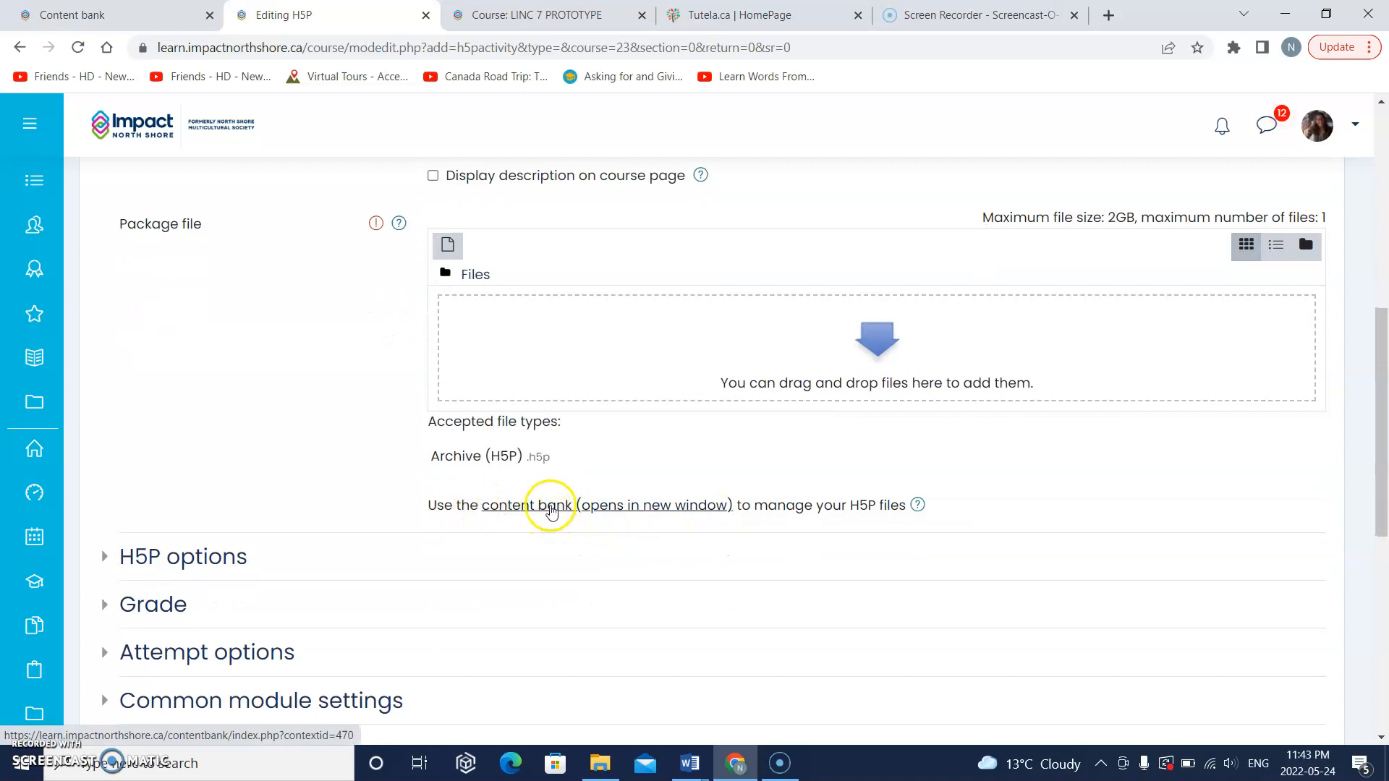
pyautogui.click(586, 507)
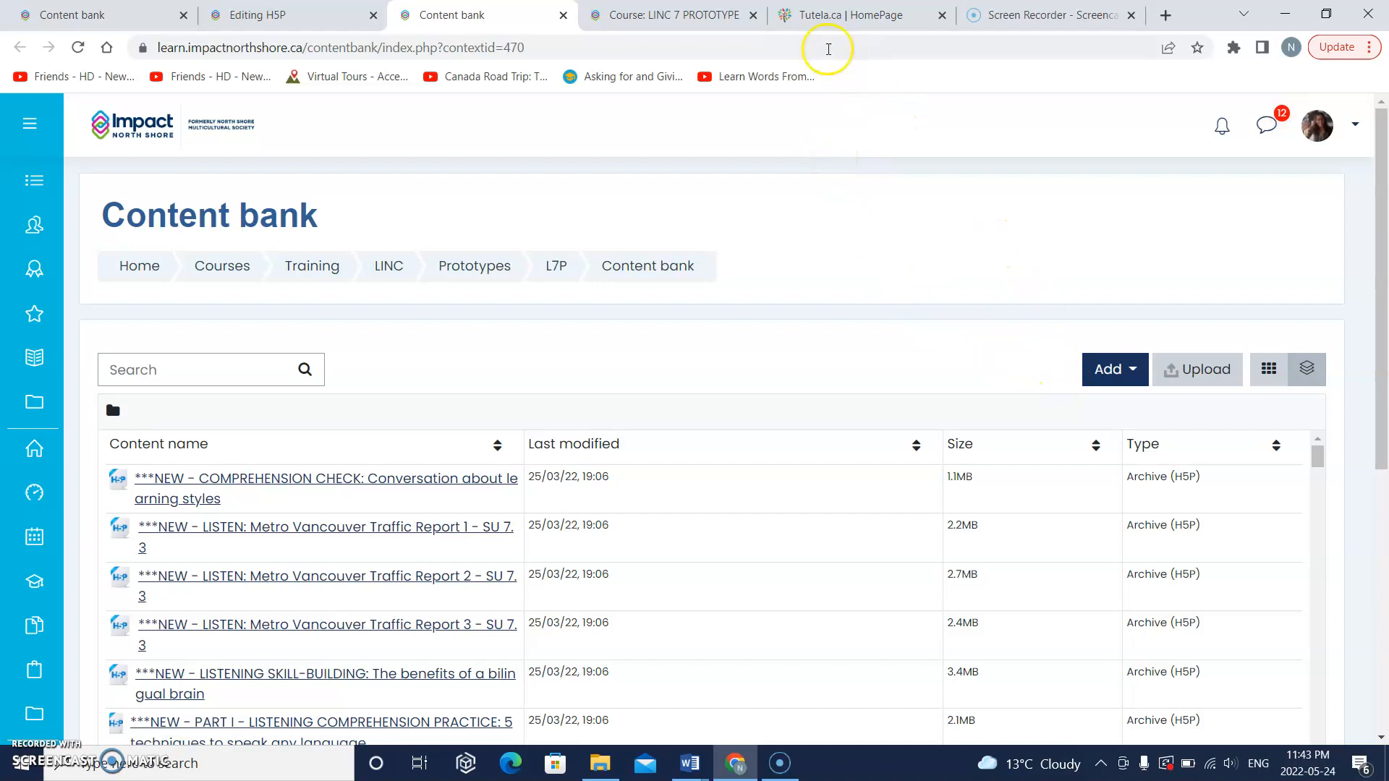
# Step: Switch to Tutela and open the collection "Stage 1 H5P Resources for Online and Blended Learning"
pyautogui.click(825, 16)
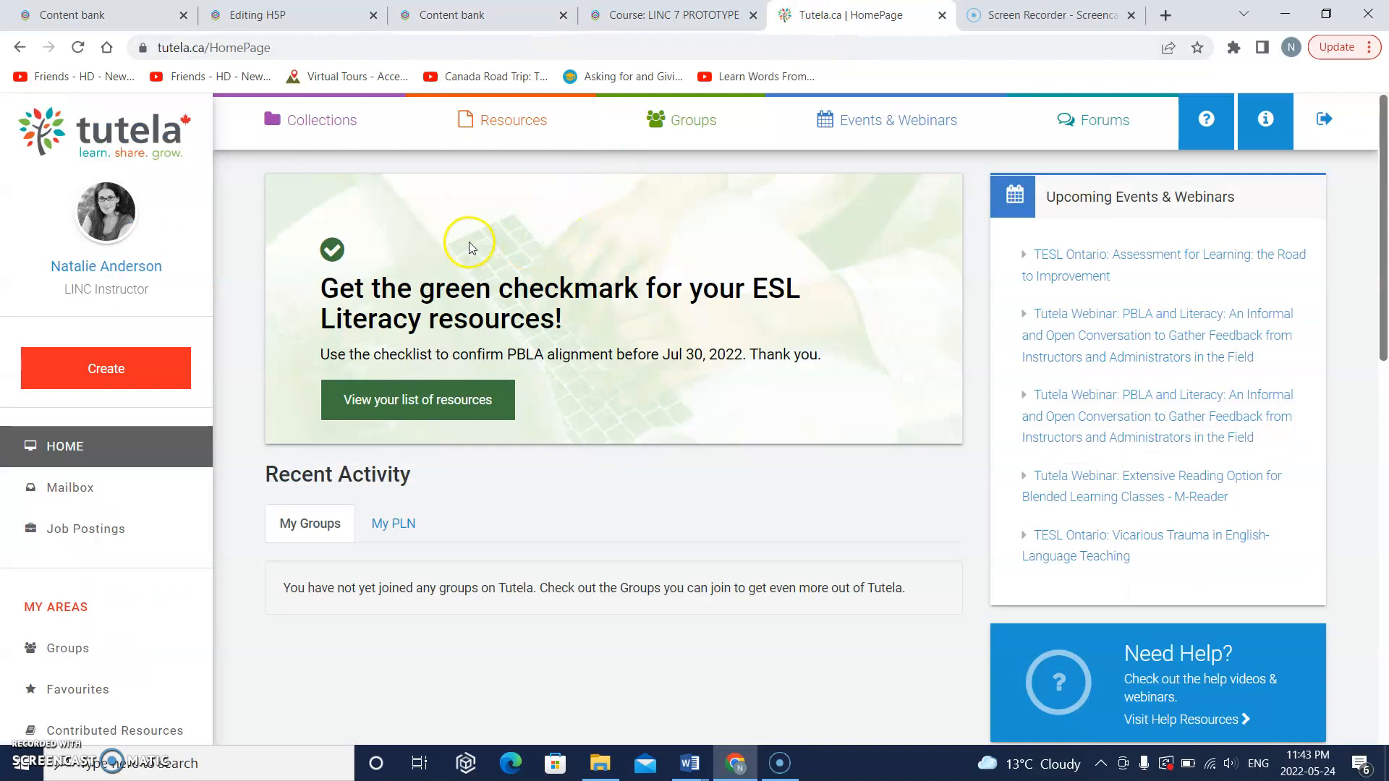
pyautogui.click(312, 123)
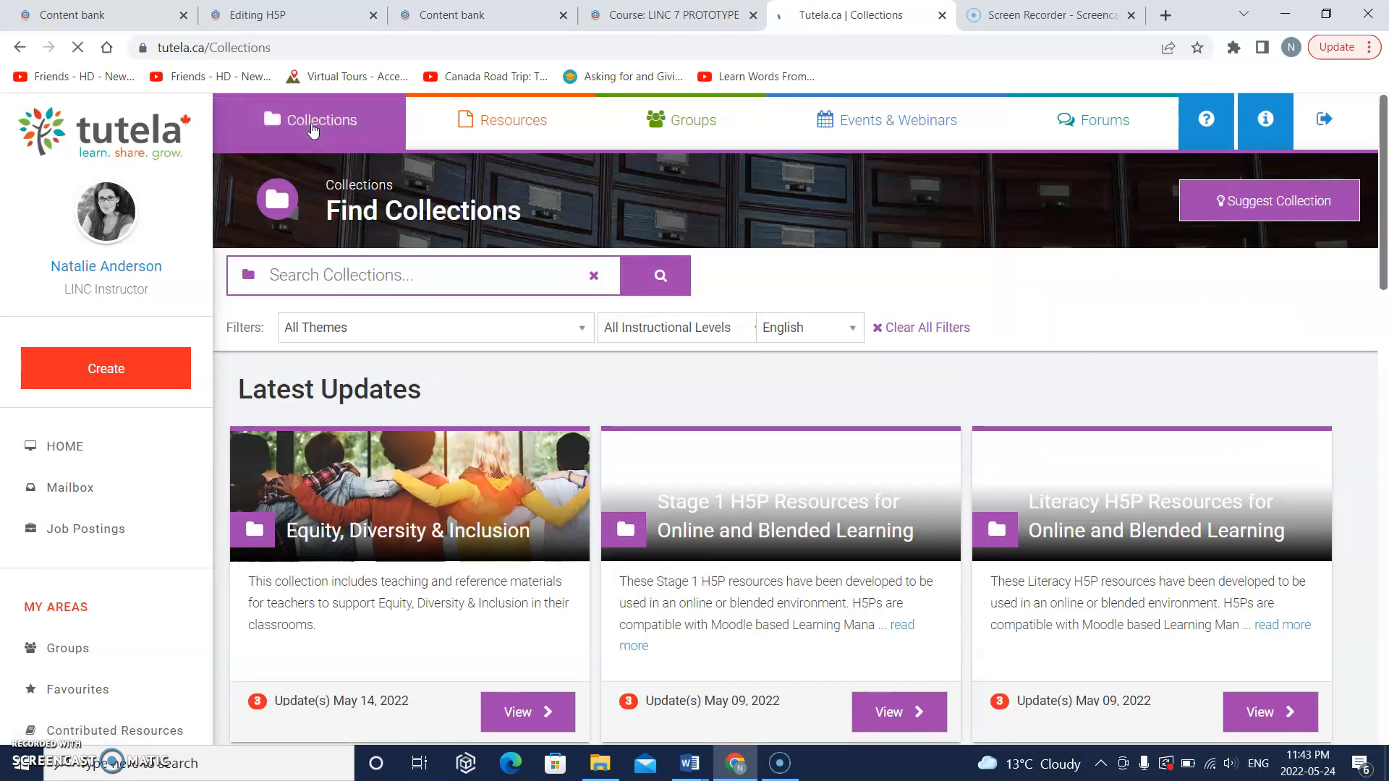
pyautogui.scroll(-2, 492, 331)
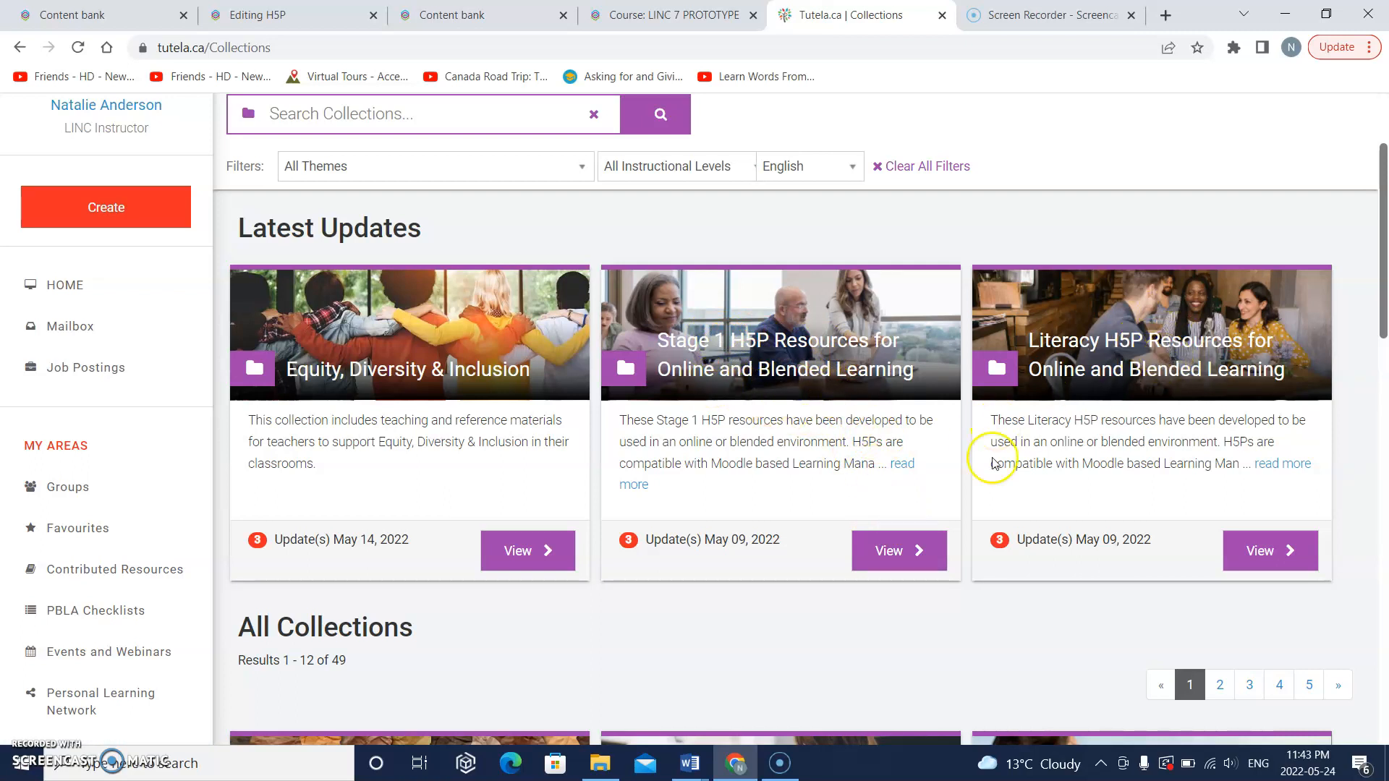
pyautogui.click(887, 557)
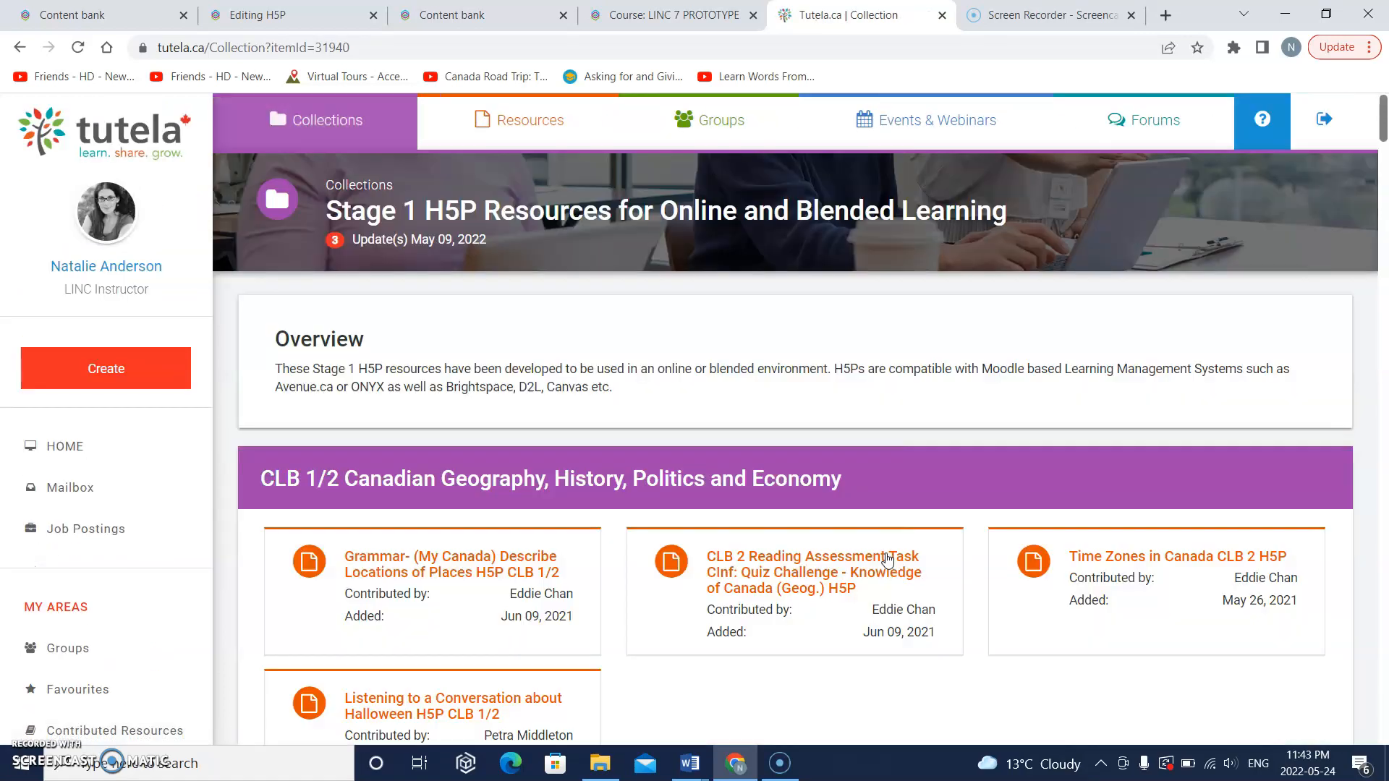
# Step: Open the resource "UNIT: Get Help in an Emergency CLB 1/2" from the CLB 1/2 Health and Safety group
pyautogui.scroll(-2, 887, 561)
pyautogui.scroll(-8, 886, 561)
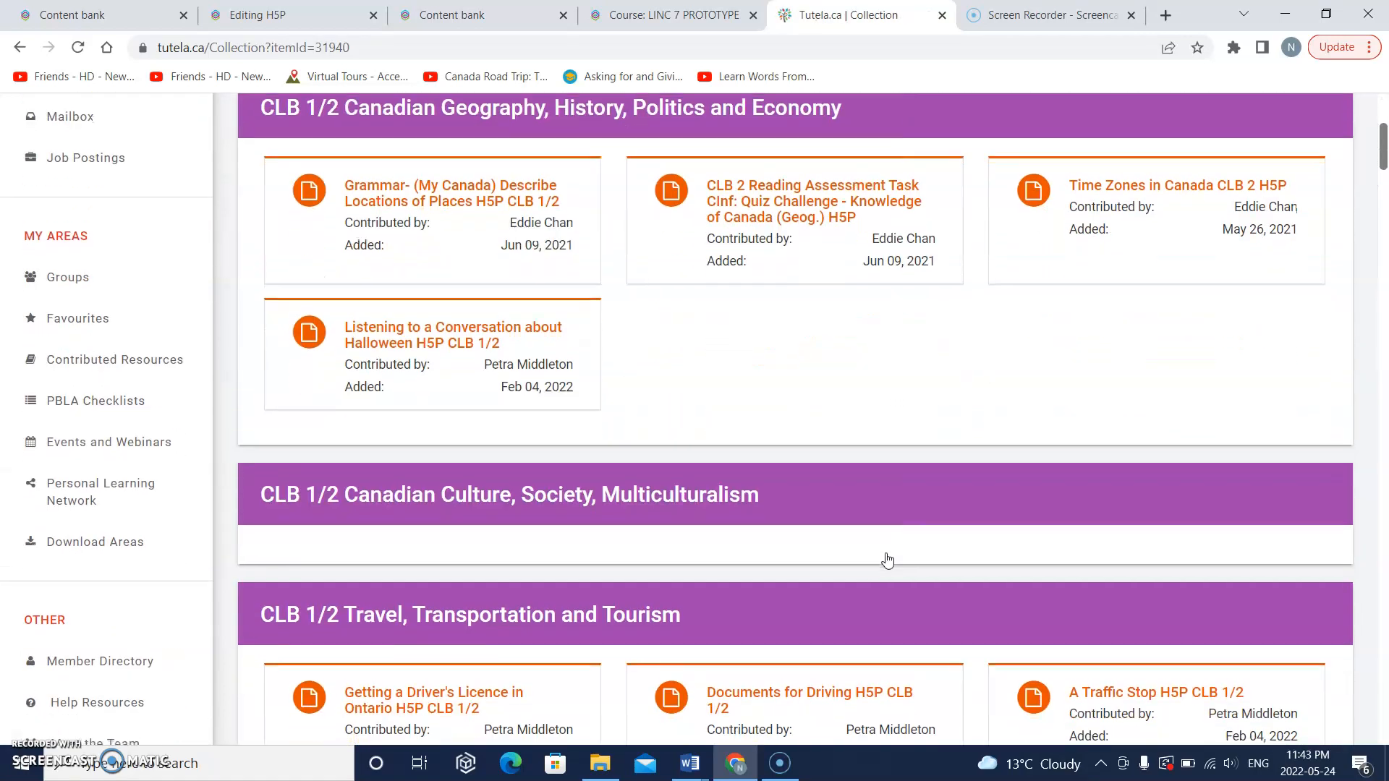
pyautogui.scroll(-3, 887, 560)
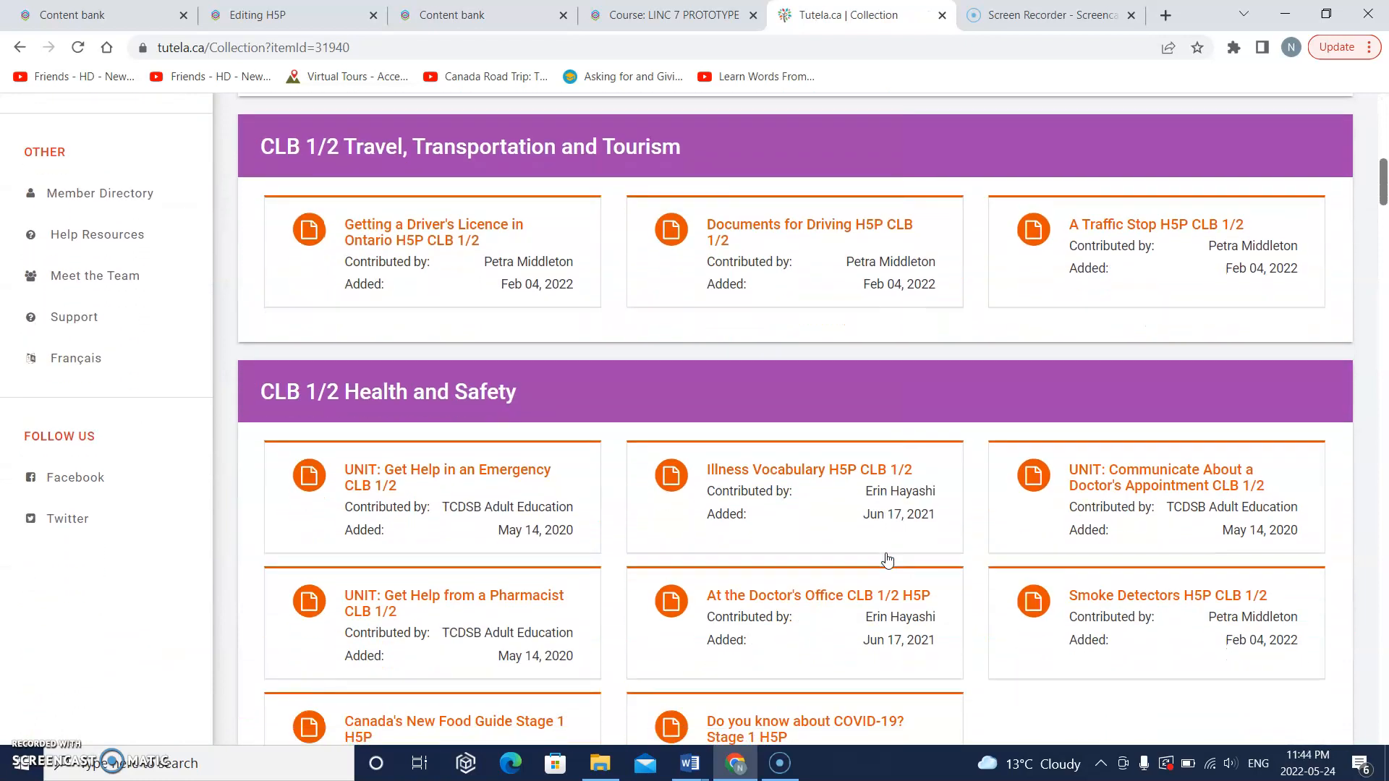
pyautogui.scroll(-2, 887, 560)
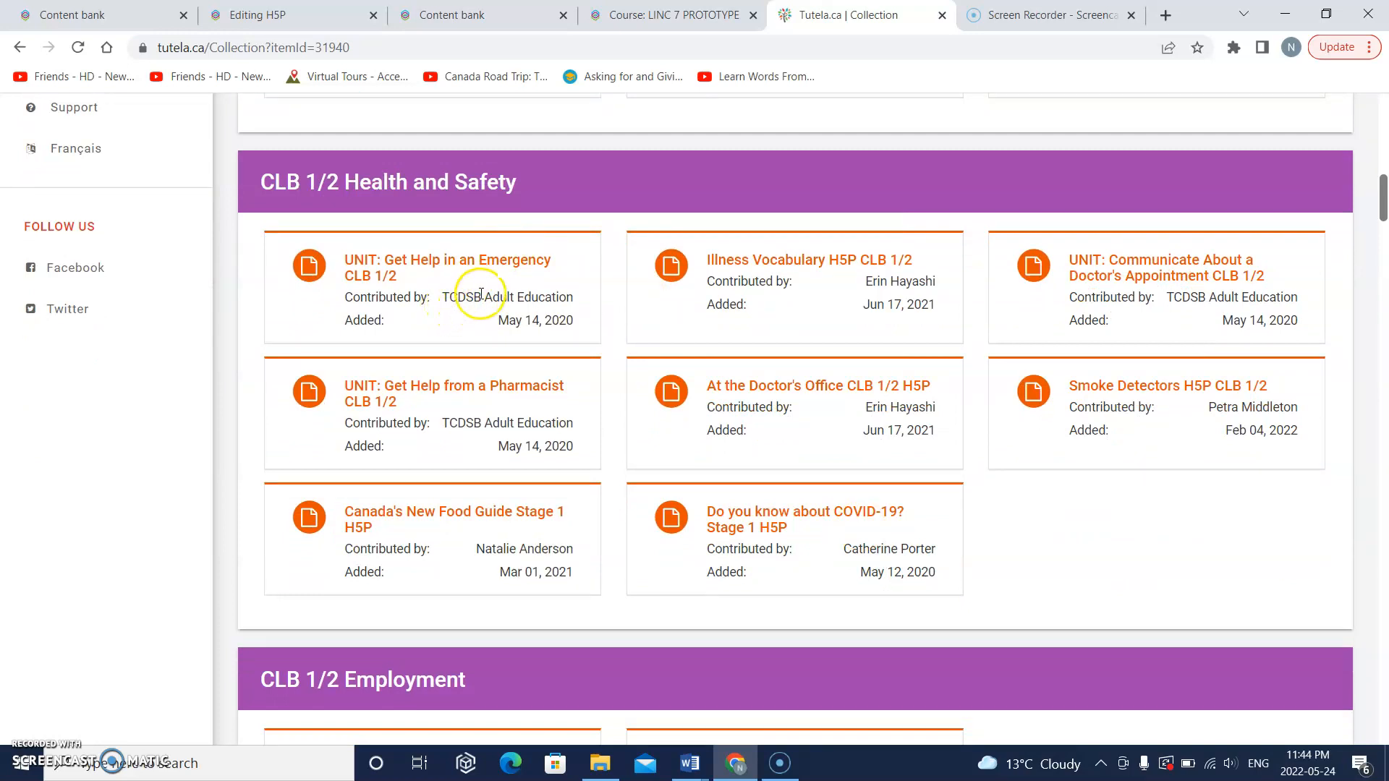
pyautogui.click(487, 263)
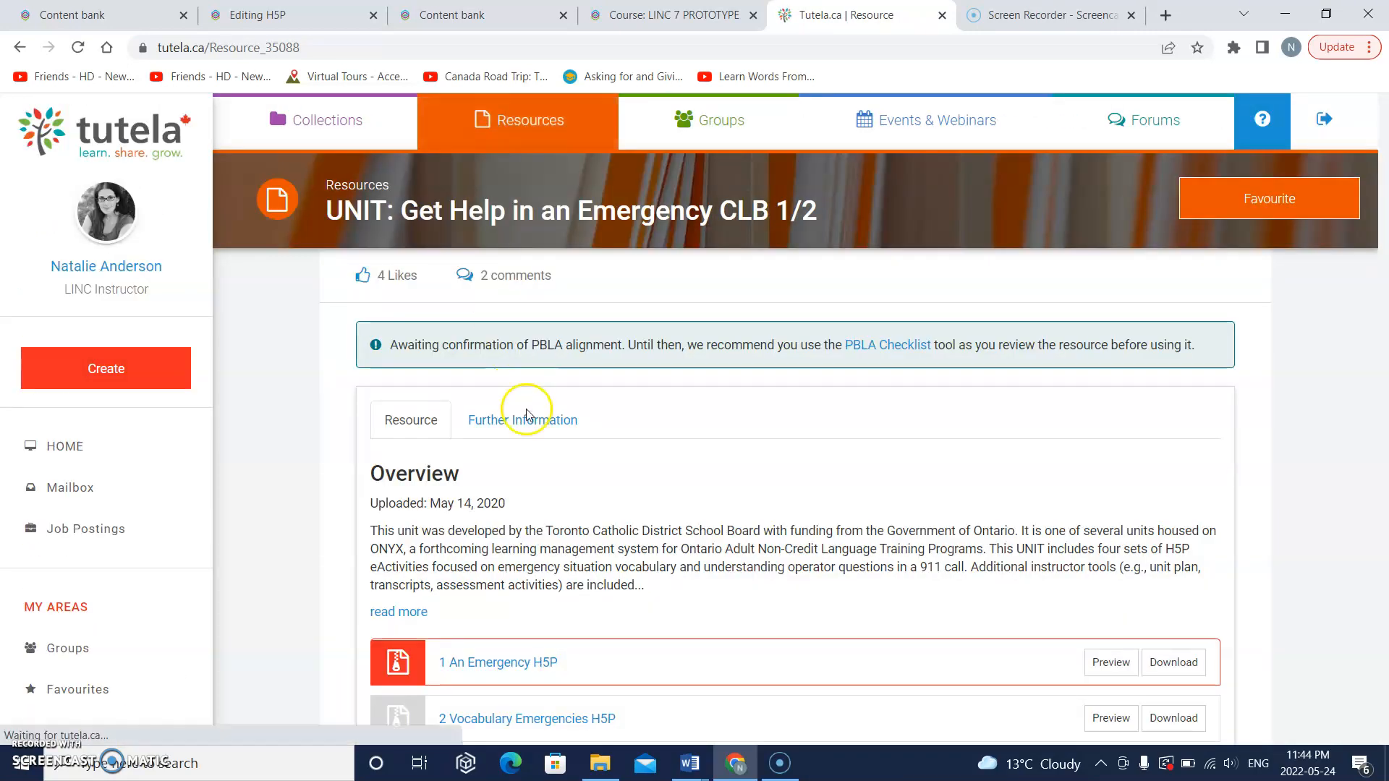
# Step: Review the unit's file list and preview slide 2 of the "An Emergency" H5P activity
pyautogui.scroll(-2, 527, 416)
pyautogui.scroll(-5, 527, 415)
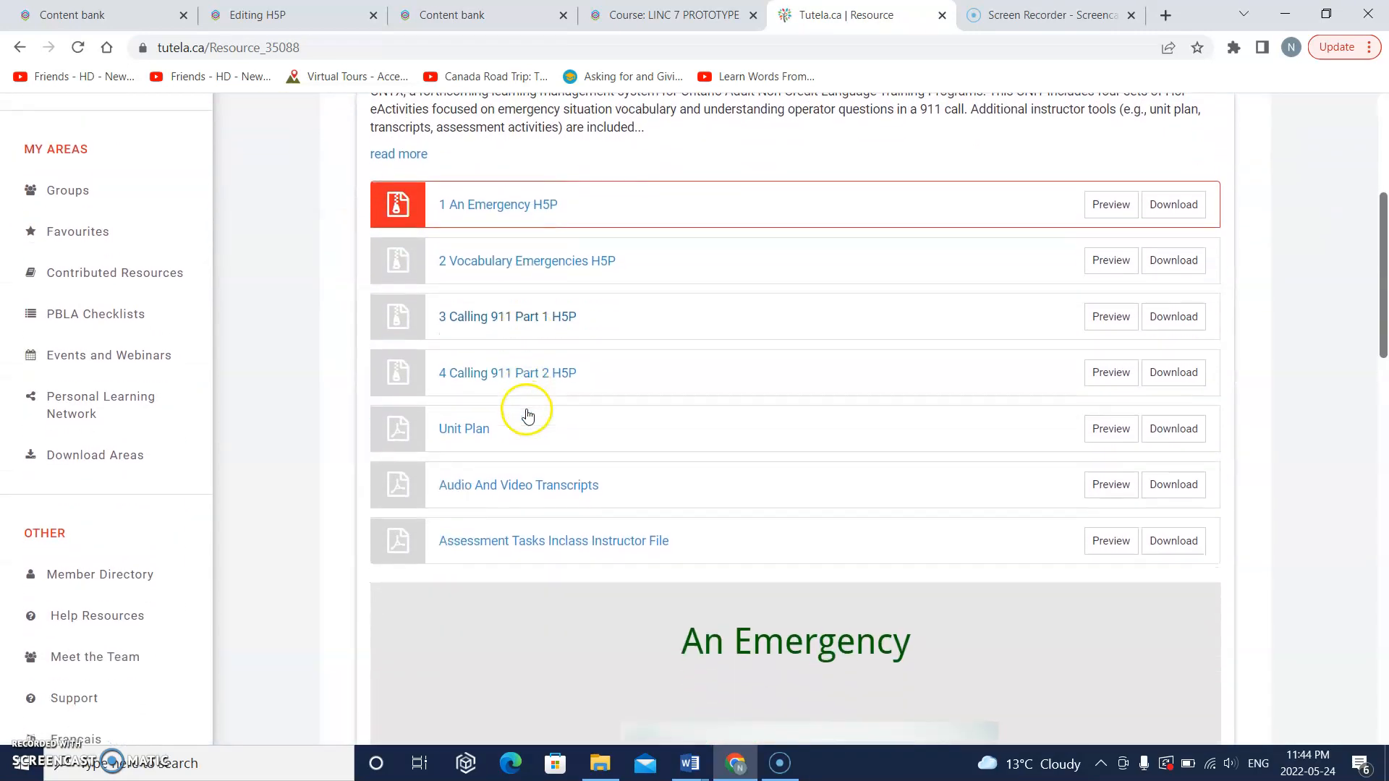
pyautogui.scroll(-6, 514, 465)
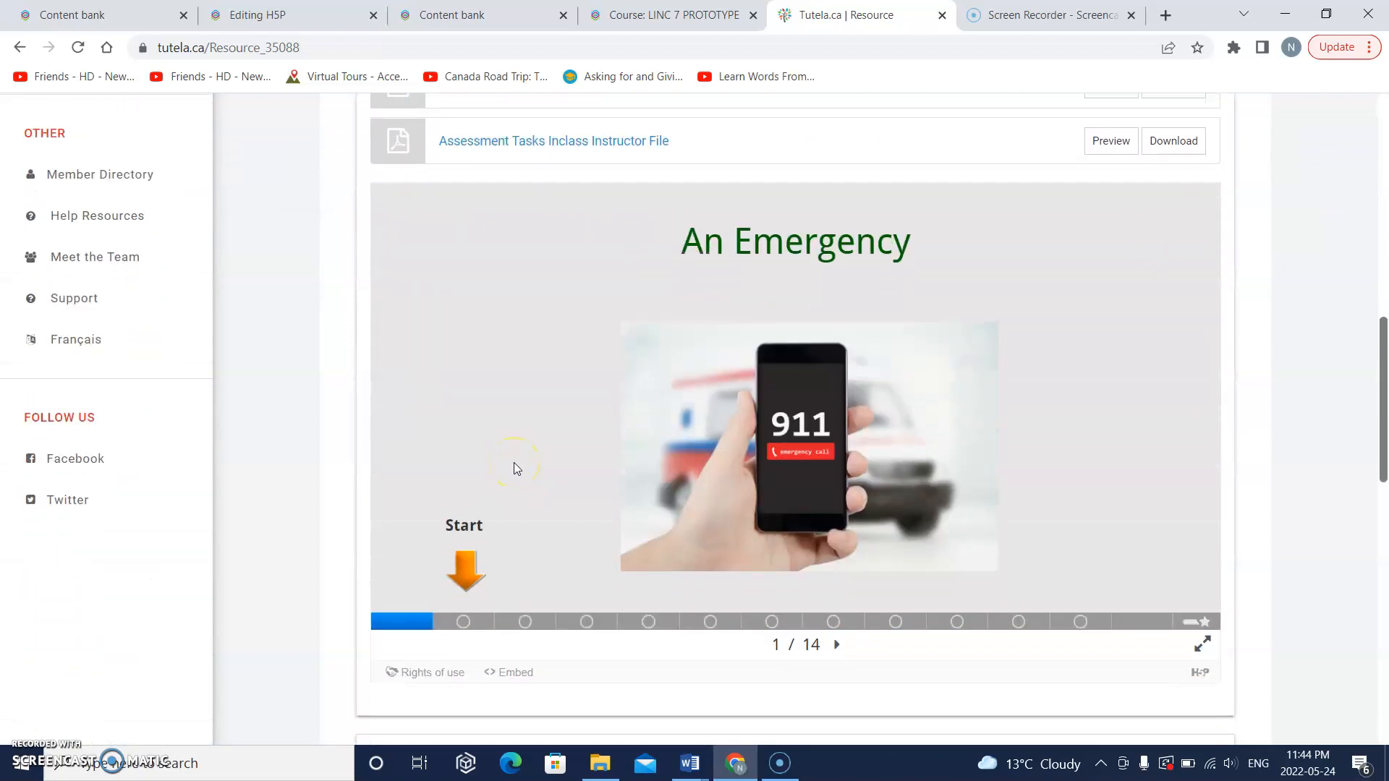
pyautogui.scroll(5, 513, 465)
pyautogui.scroll(-4, 640, 358)
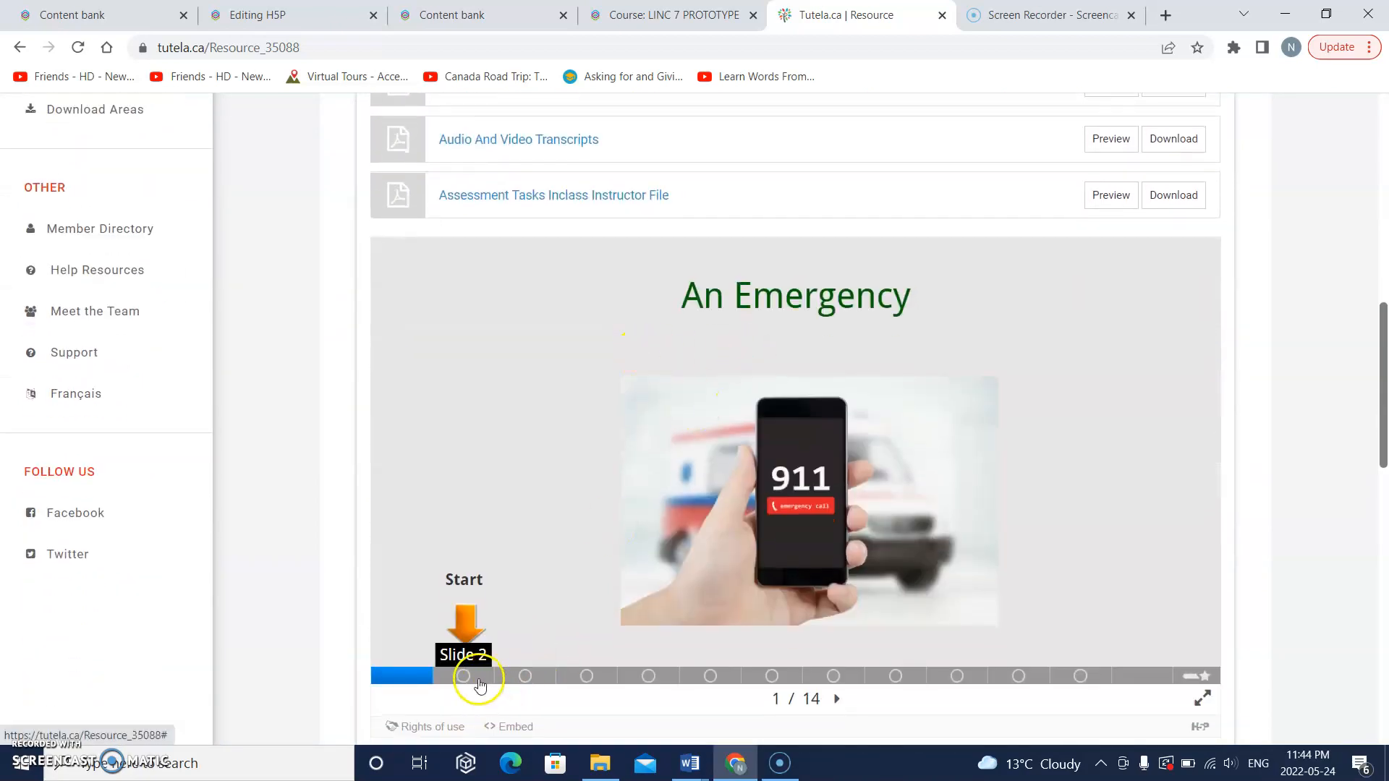
pyautogui.click(478, 679)
pyautogui.scroll(4, 588, 547)
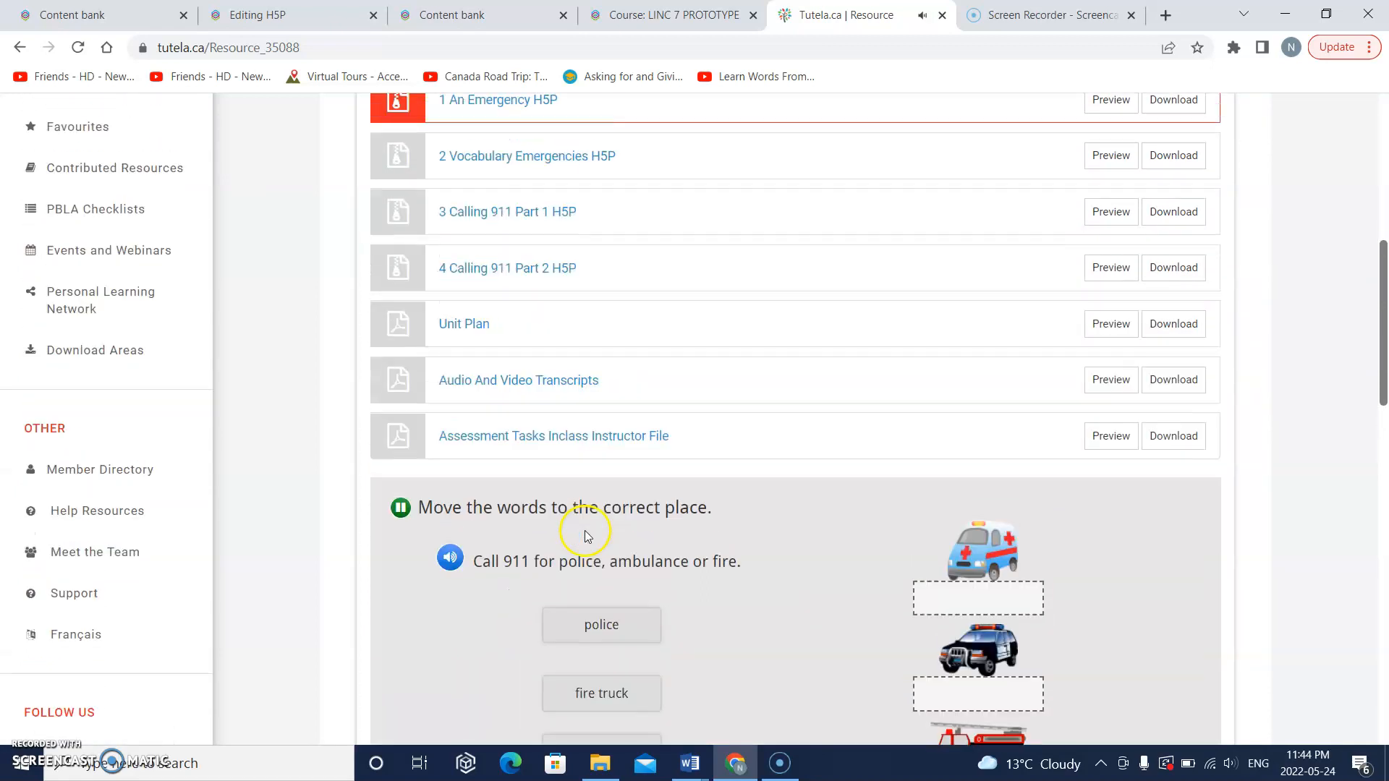
# Step: Preview the "2 Vocabulary Emergencies H5P" activity and look over its opening slide
pyautogui.click(1110, 201)
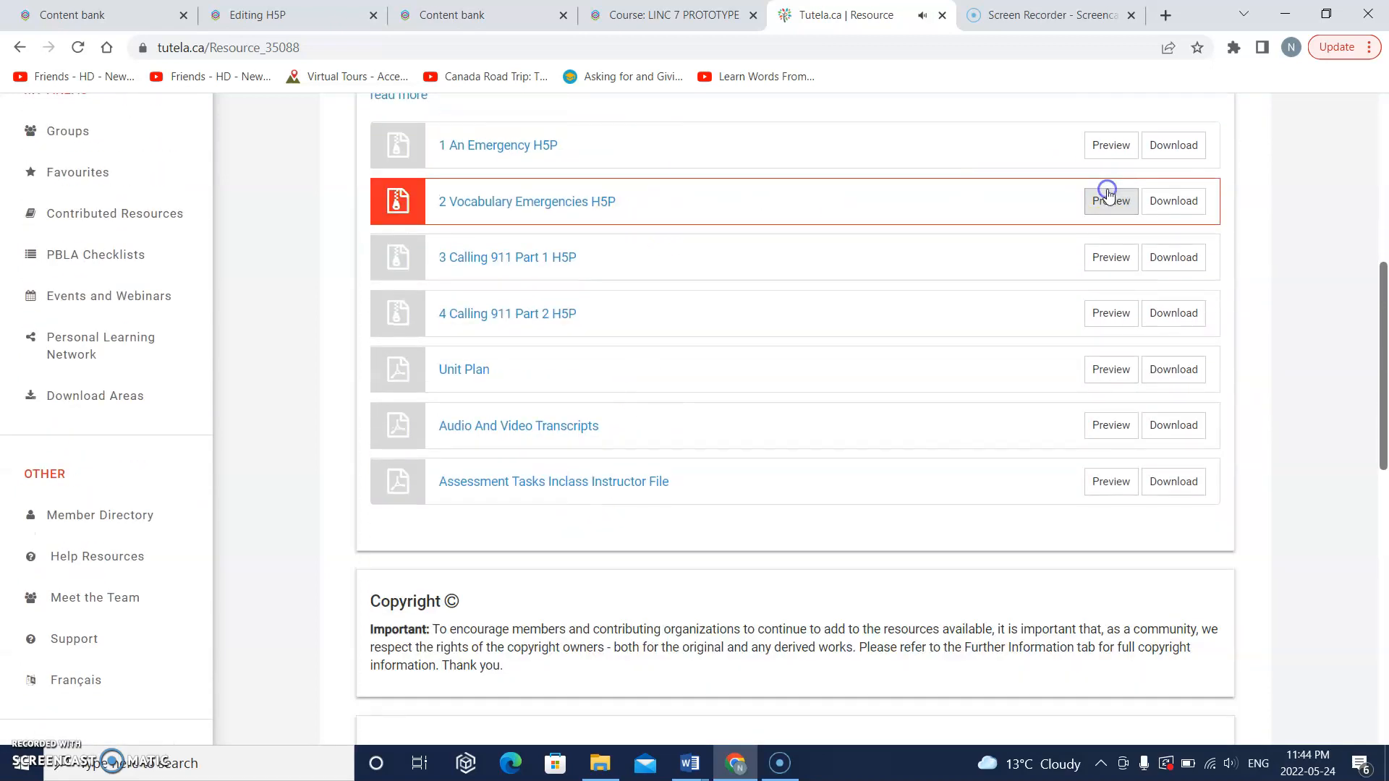
pyautogui.scroll(-5, 877, 387)
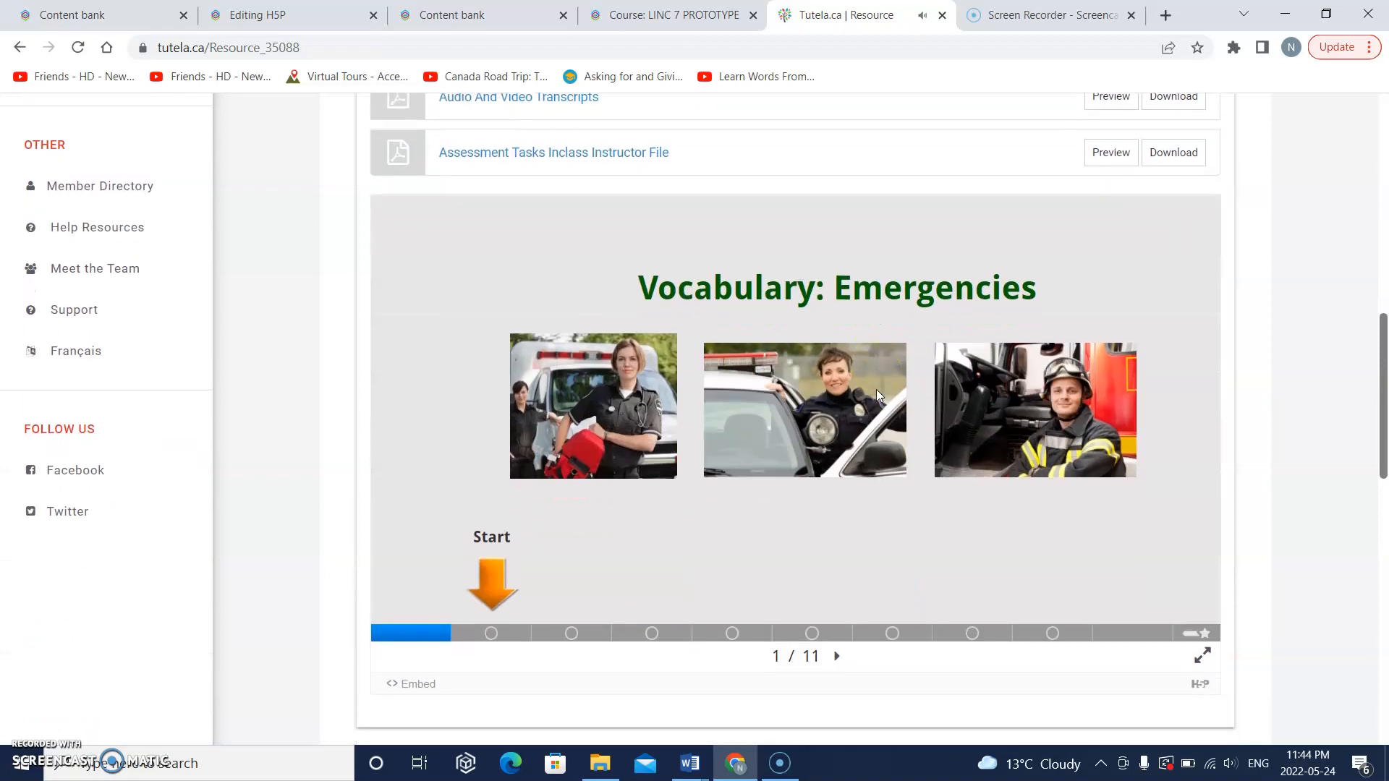
pyautogui.scroll(6, 693, 502)
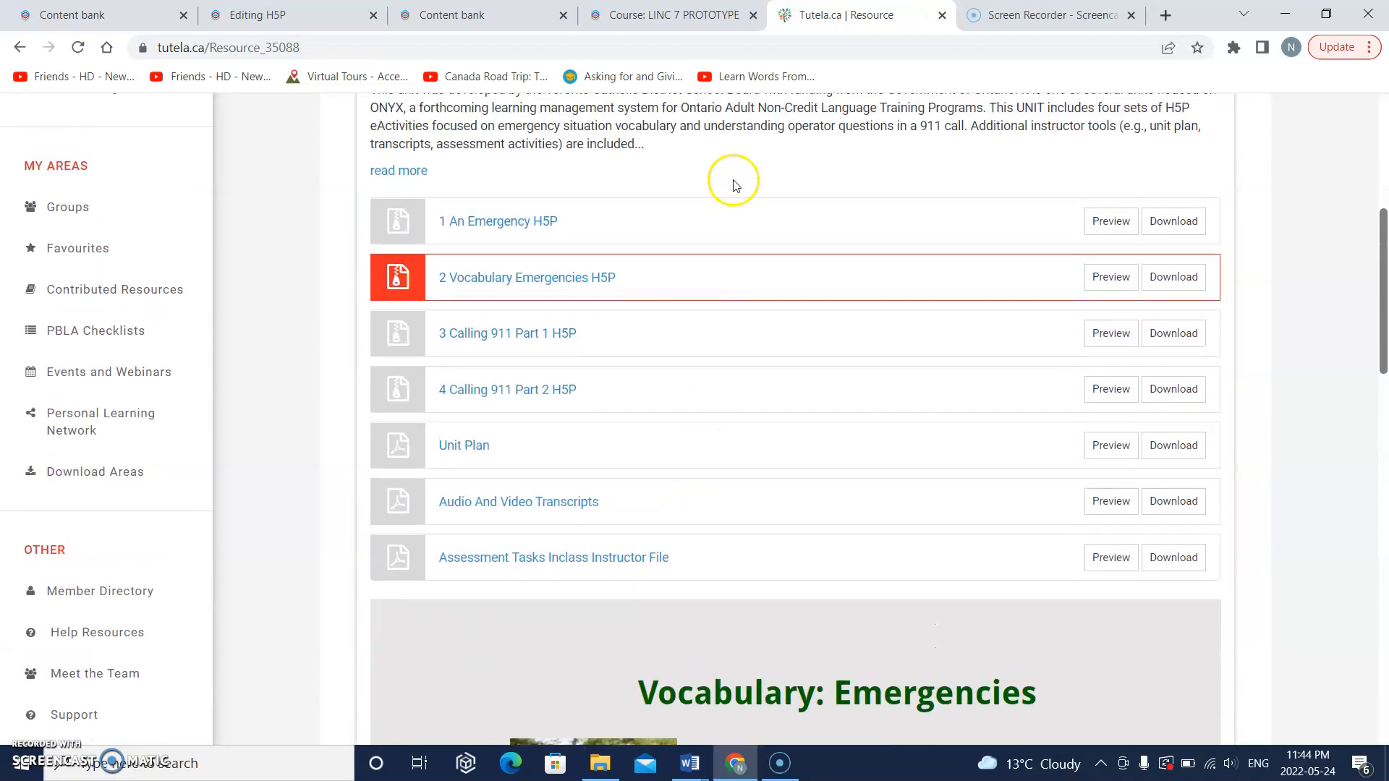
# Step: Preview "1 An Emergency H5P" again and download its H5P file
pyautogui.click(1105, 222)
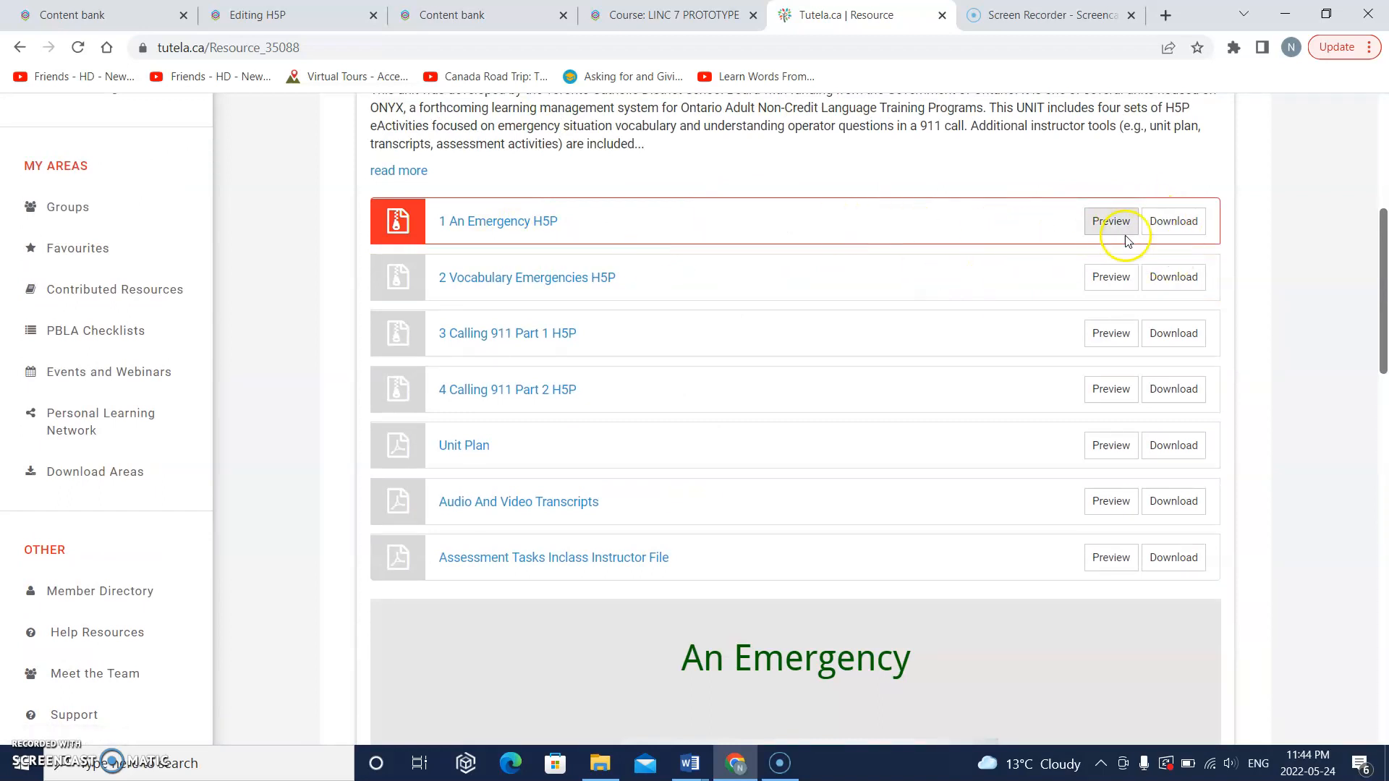
pyautogui.click(1169, 230)
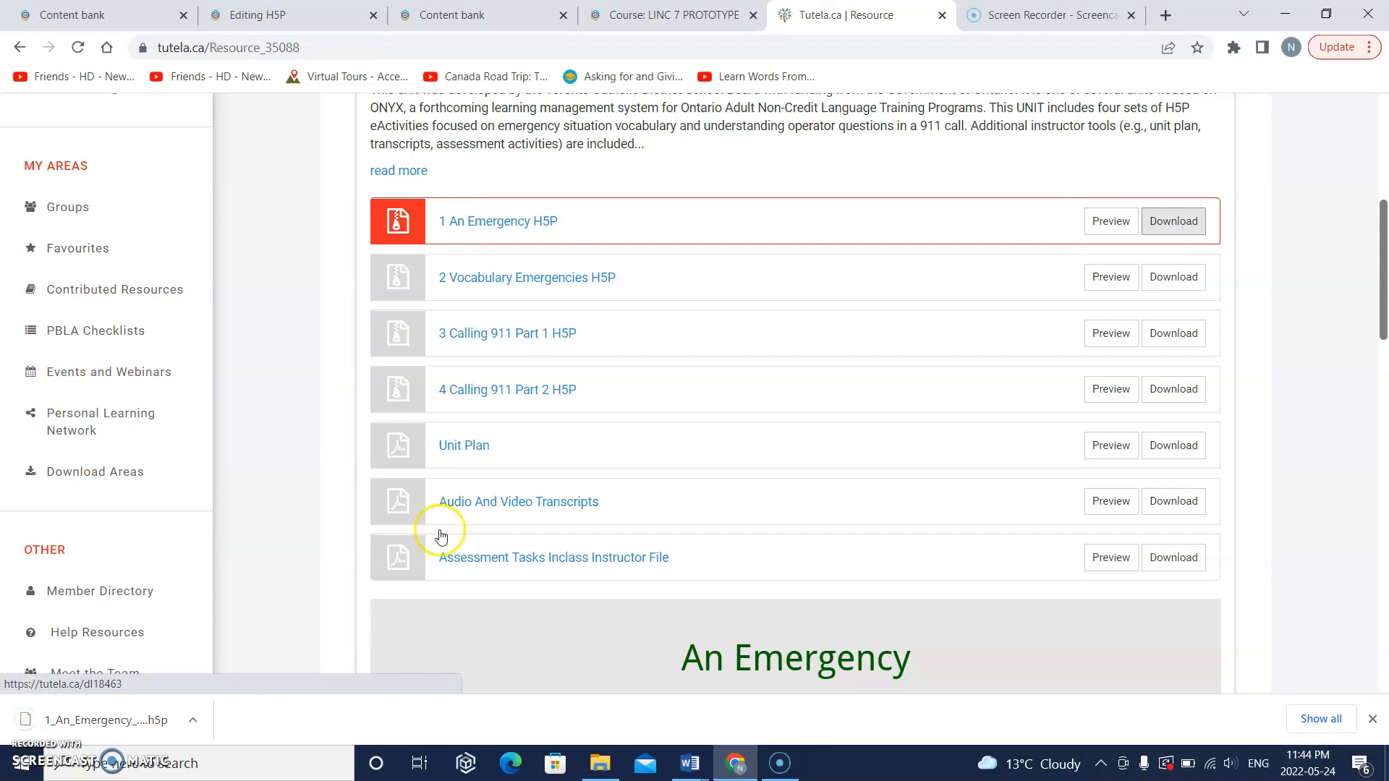
pyautogui.click(107, 719)
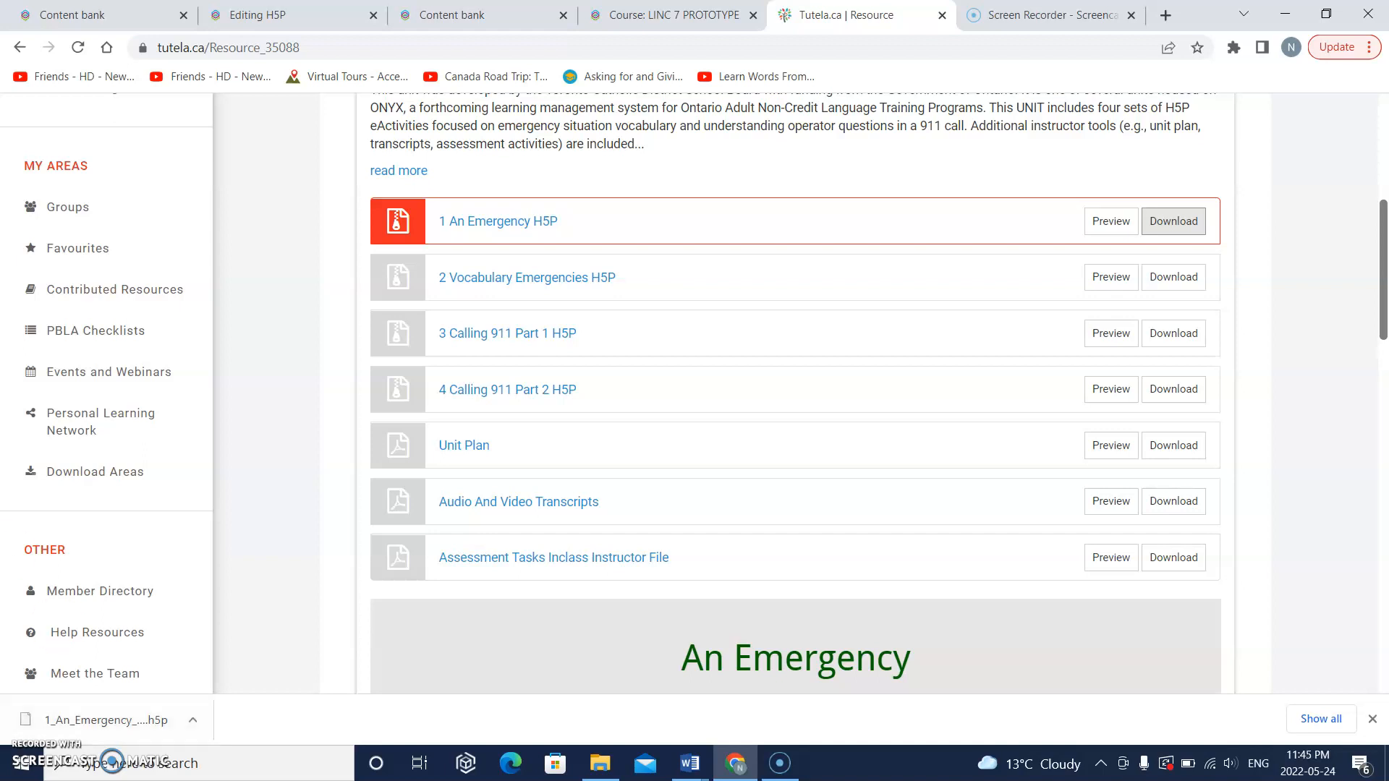
# Step: Return to the Package file section of the Editing H5P form and shrink the browser window to expose the desktop behind it
pyautogui.click(471, 15)
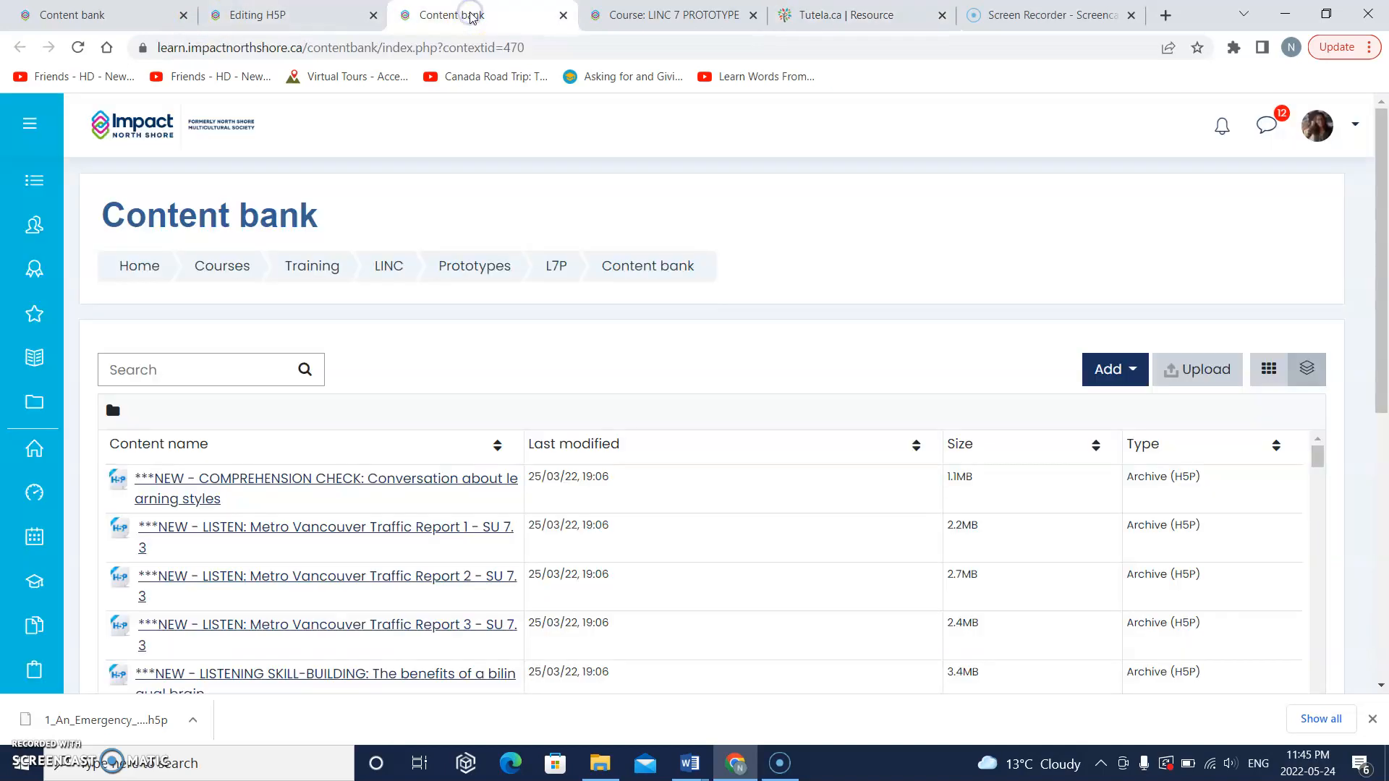
pyautogui.click(318, 16)
pyautogui.scroll(3, 469, 370)
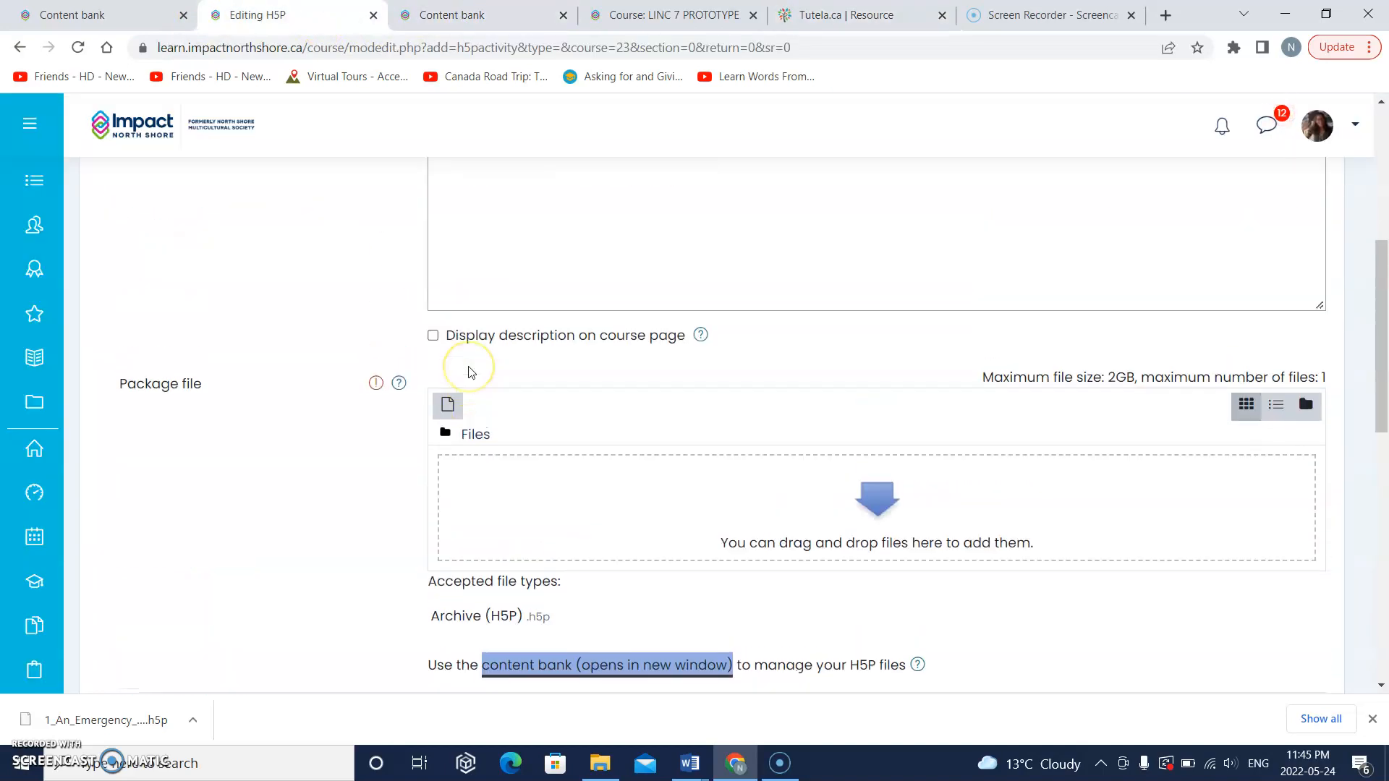
pyautogui.scroll(-1, 470, 367)
pyautogui.scroll(-2, 469, 367)
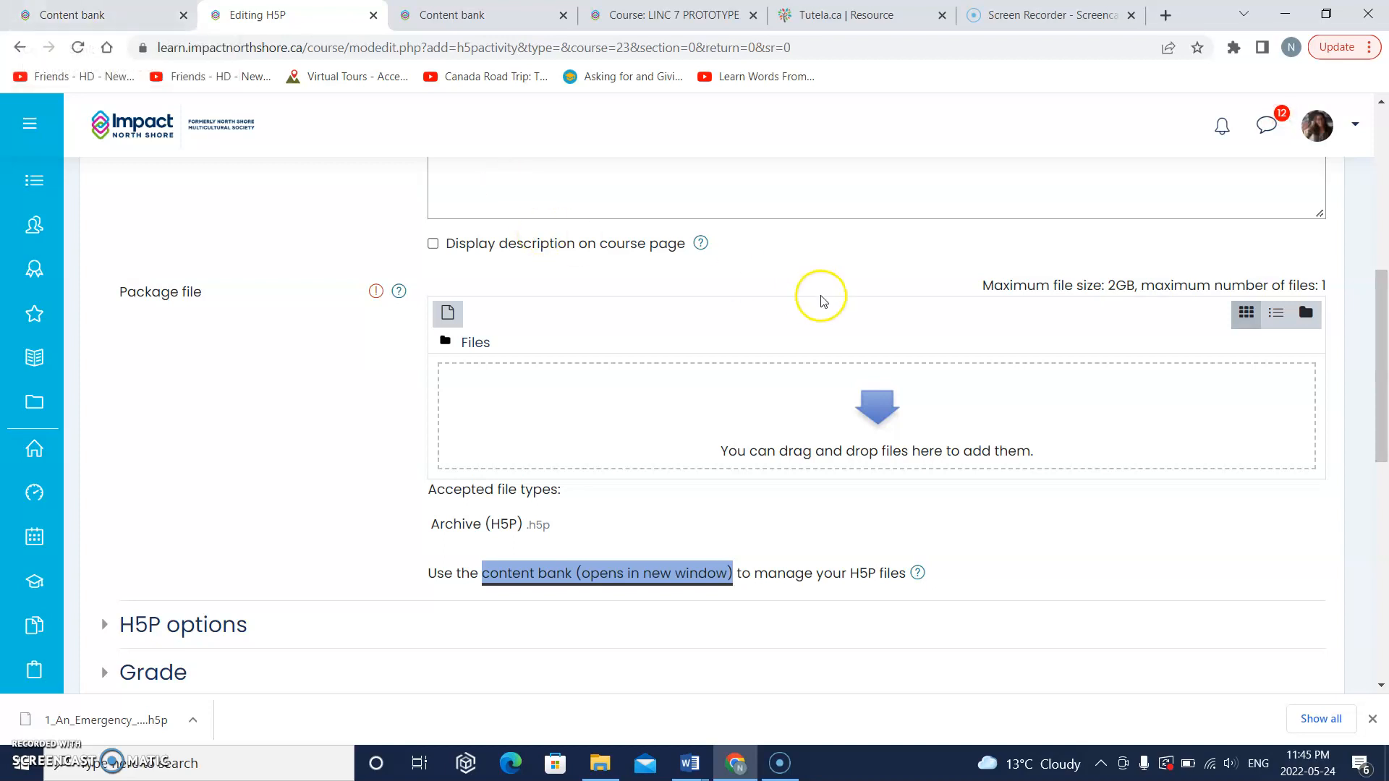
pyautogui.click(1325, 15)
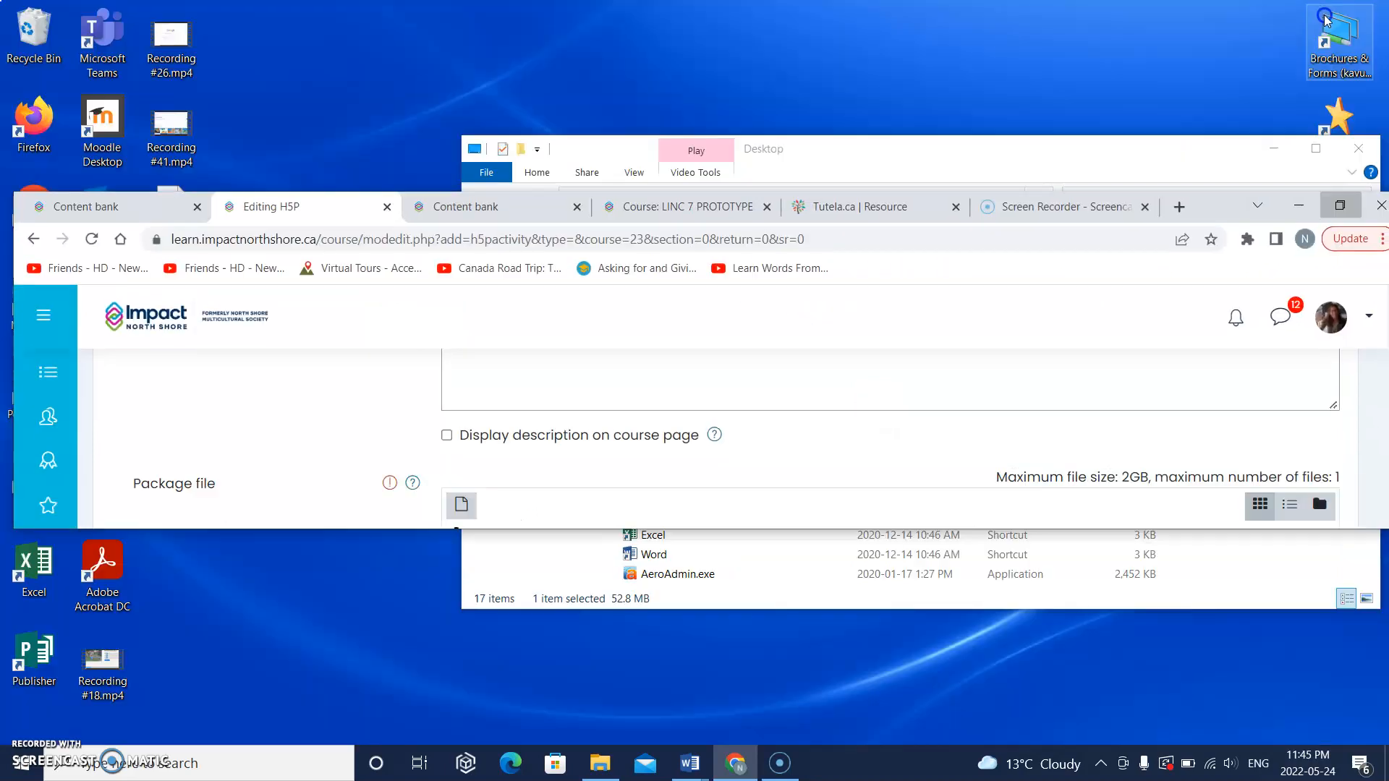
pyautogui.scroll(3, 847, 410)
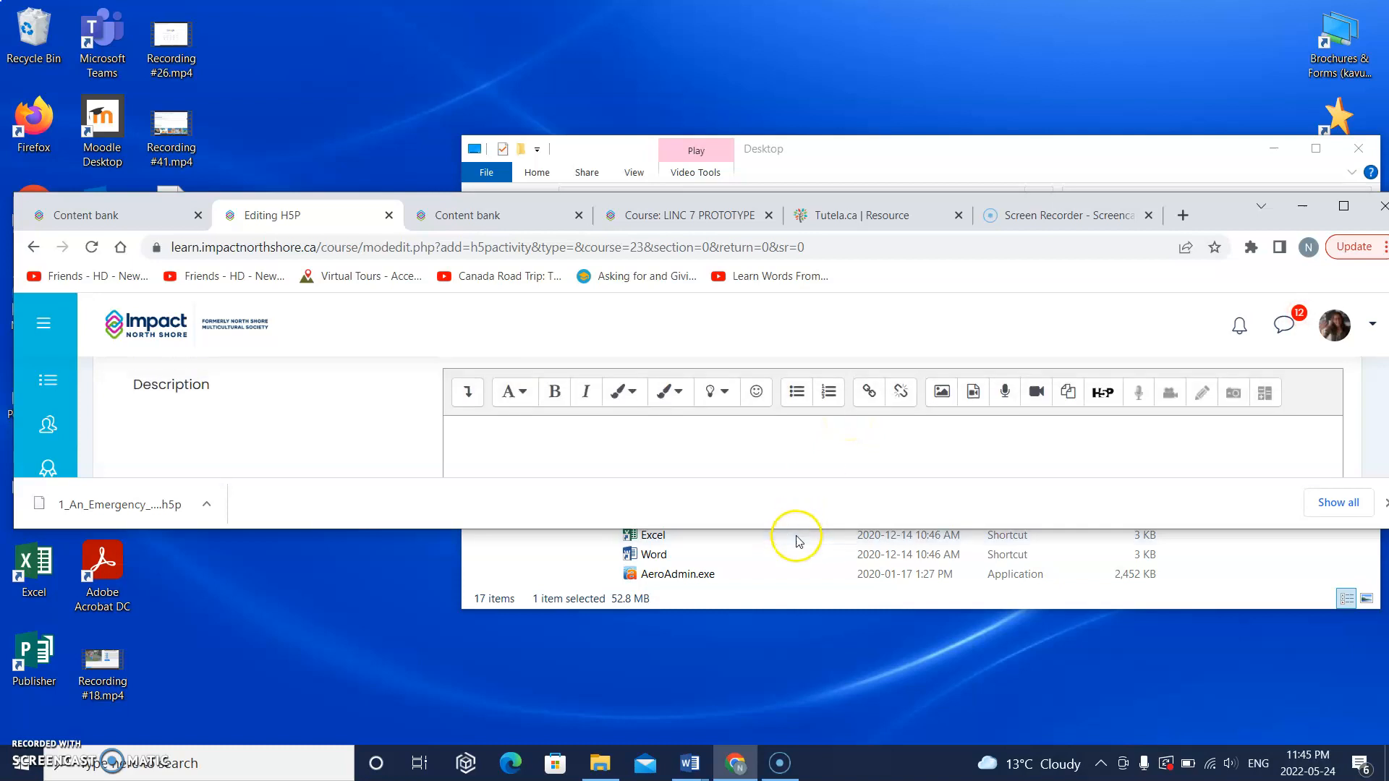
# Step: Restore the browser's height and open the Downloads folder in File Explorer, positioned clear of the form's Package file drop area
pyautogui.moveTo(797, 529); pyautogui.dragTo(800, 759)
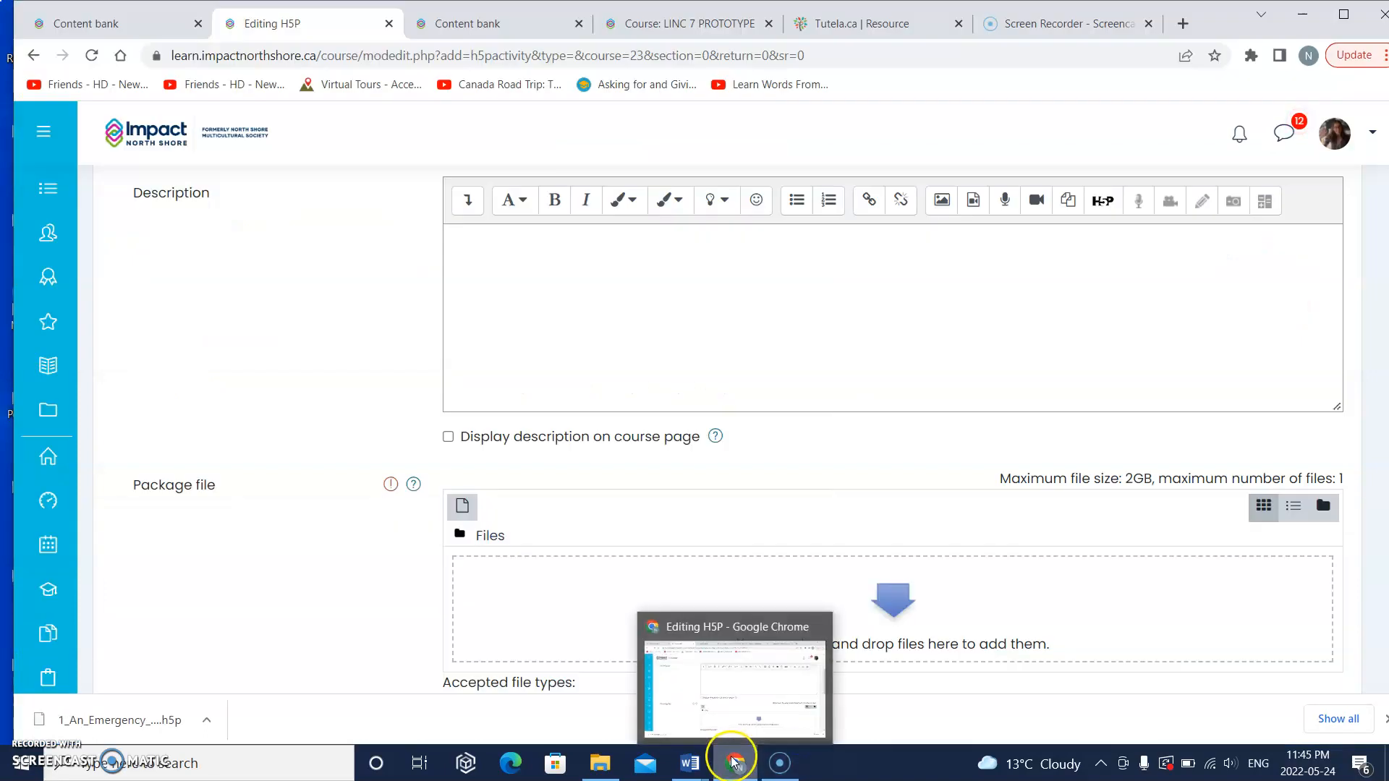
pyautogui.click(599, 764)
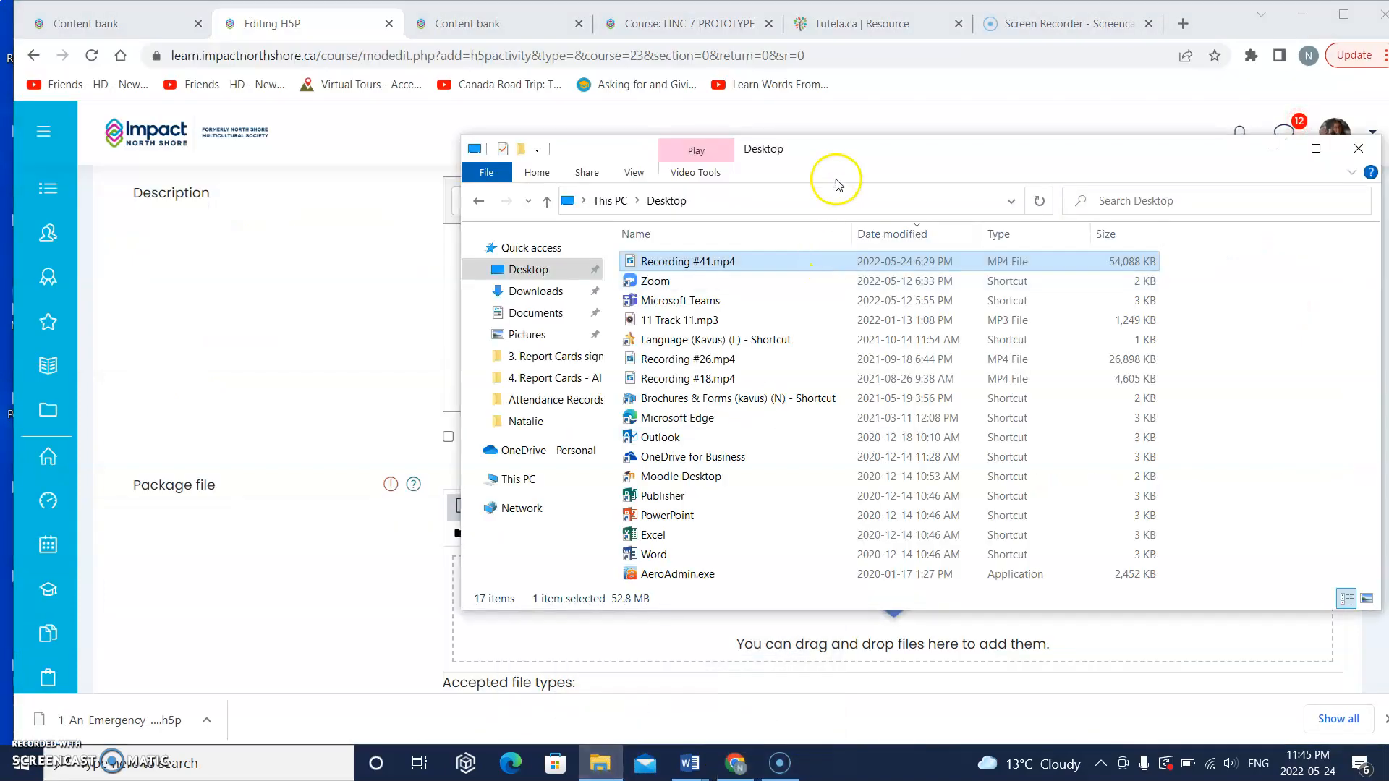
pyautogui.moveTo(850, 161); pyautogui.dragTo(464, 158)
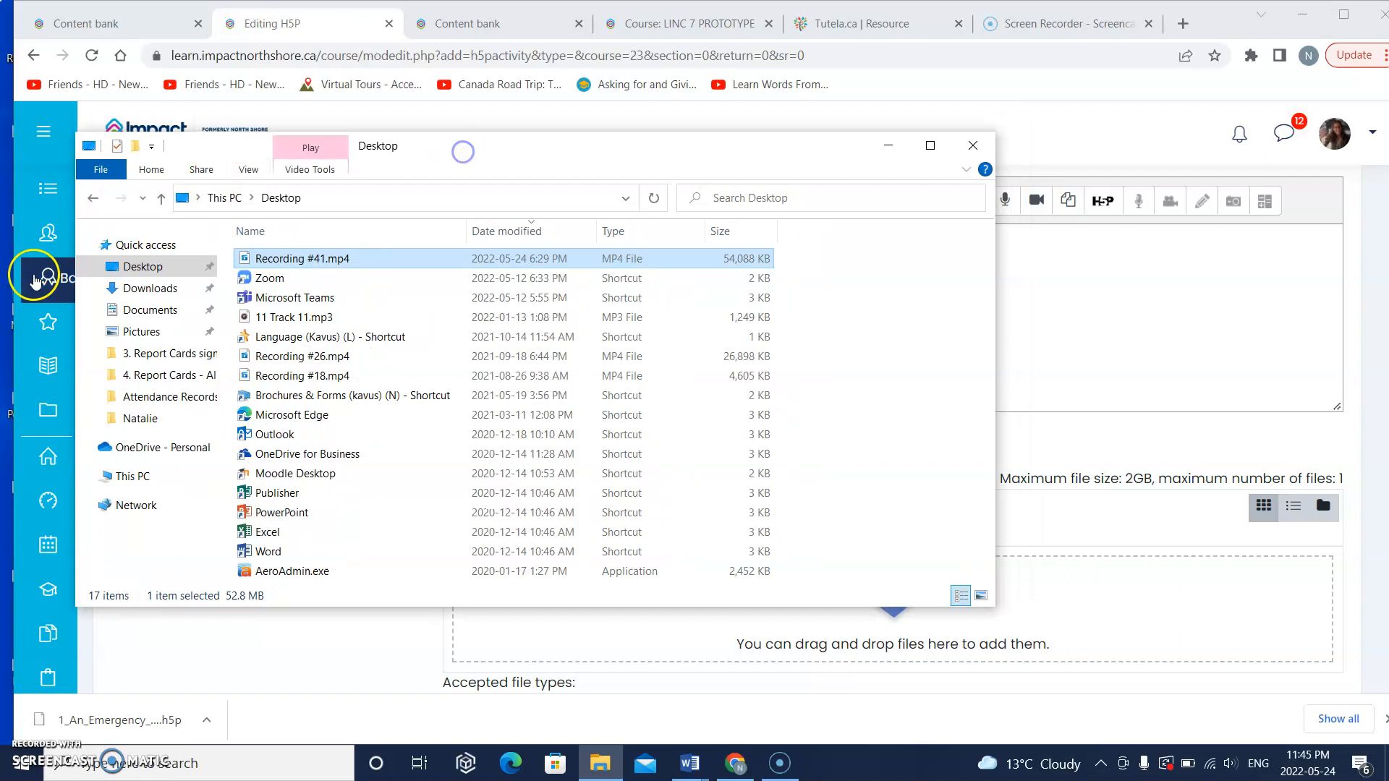
pyautogui.click(142, 289)
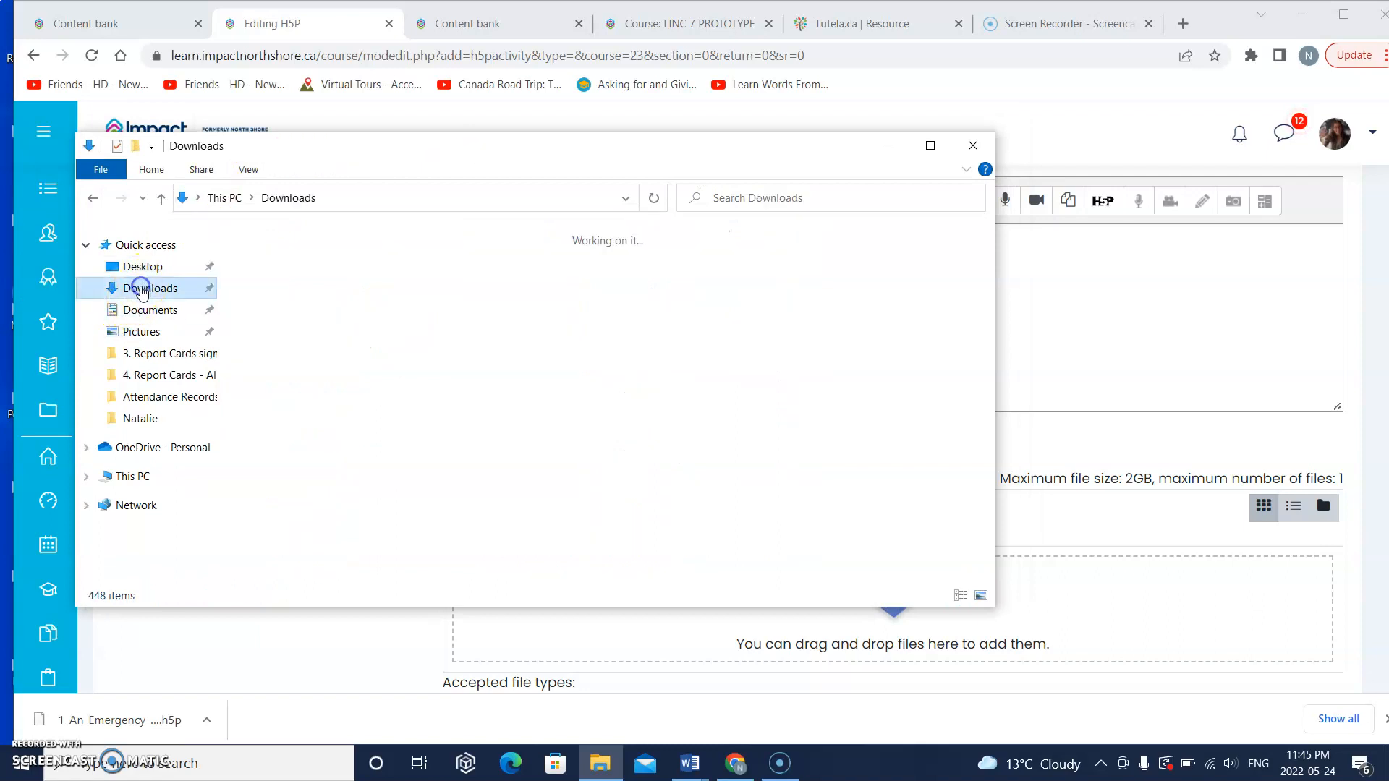
pyautogui.moveTo(475, 152); pyautogui.dragTo(282, 174)
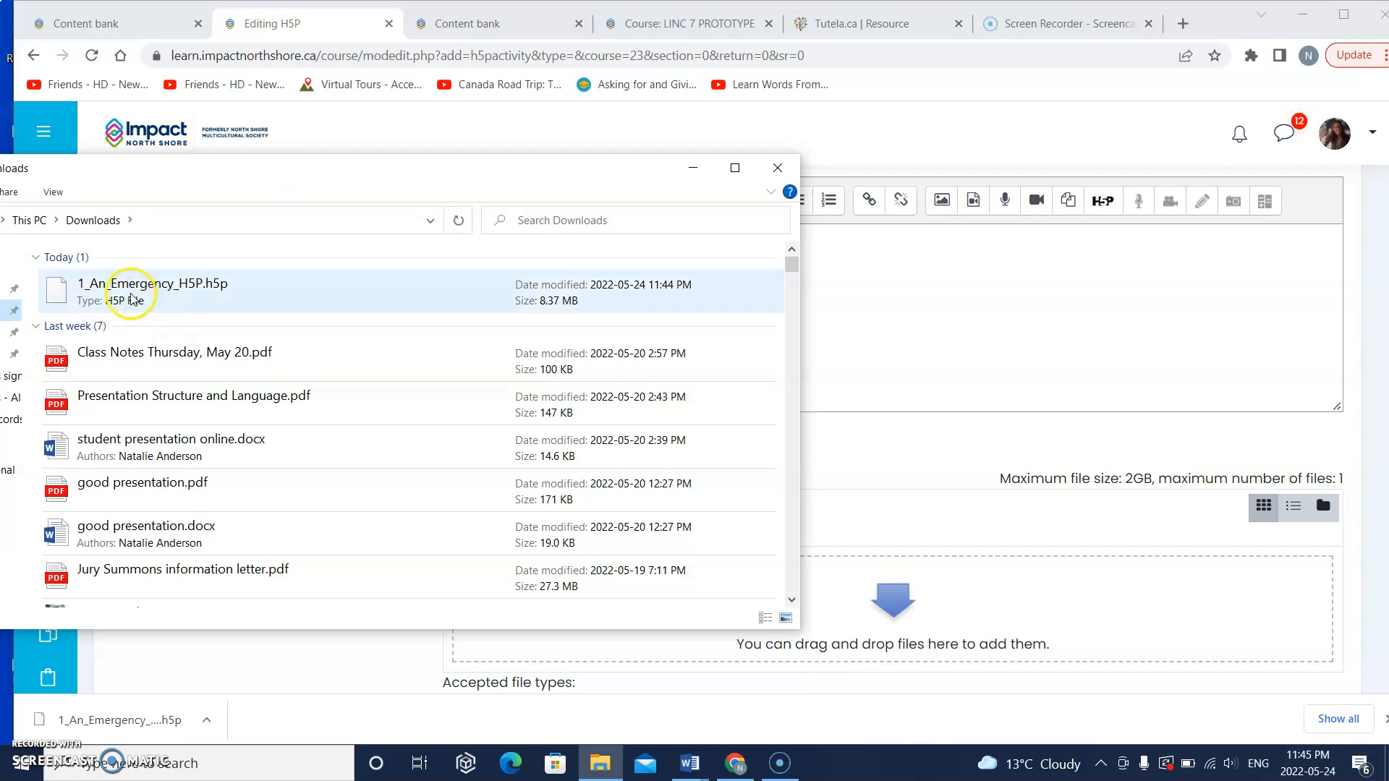
# Step: Add 1_An_Emergency_H5P.h5p from the Downloads folder as the package file of the new H5P activity
pyautogui.moveTo(130, 298); pyautogui.dragTo(1009, 649)
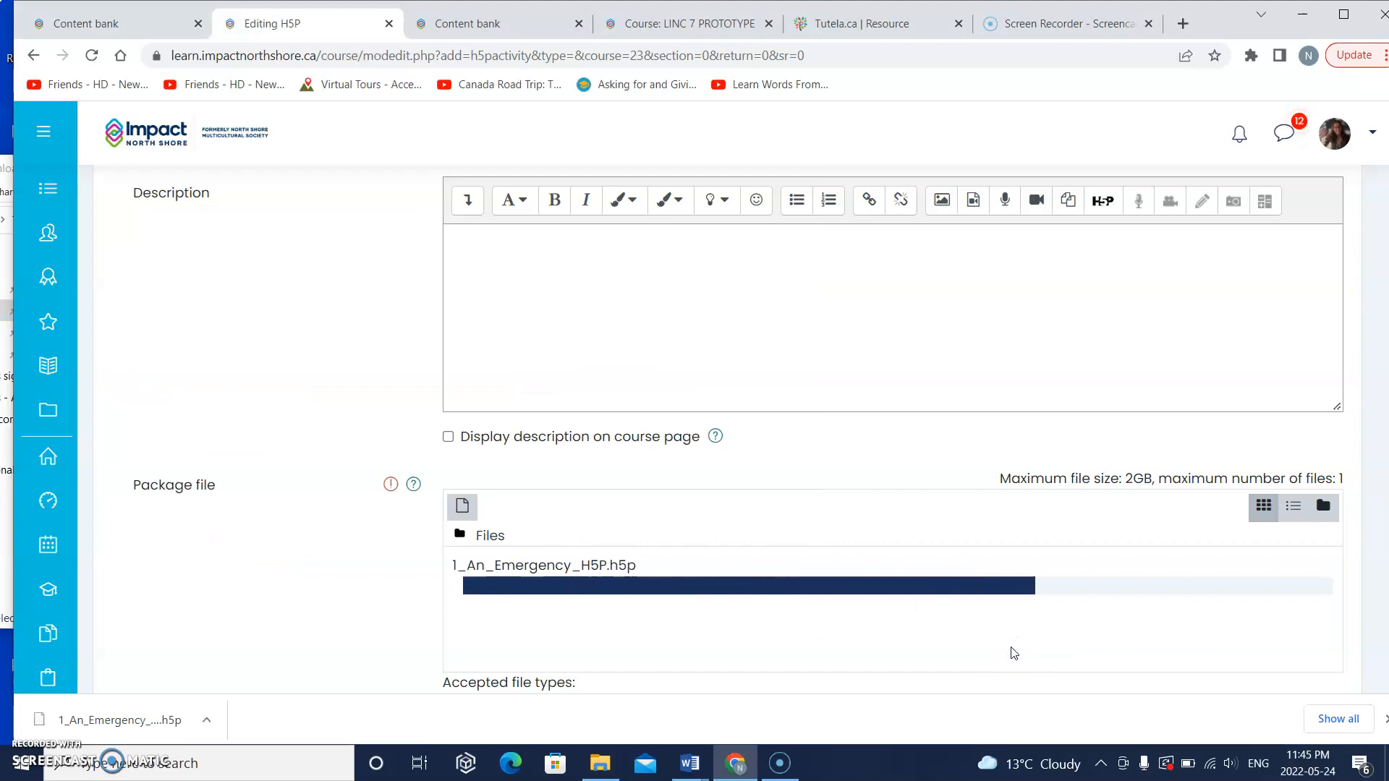
pyautogui.click(885, 651)
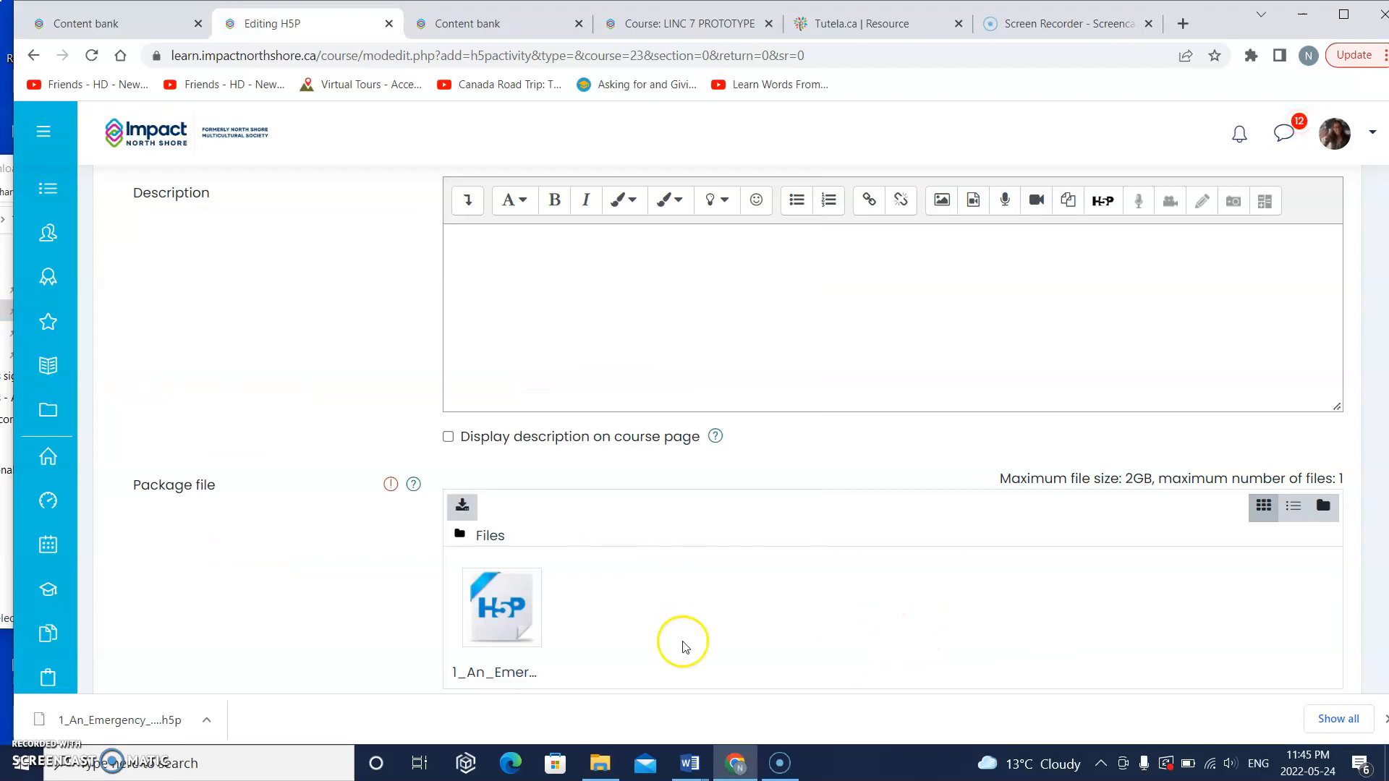
pyautogui.scroll(-1, 682, 633)
pyautogui.scroll(-2, 682, 633)
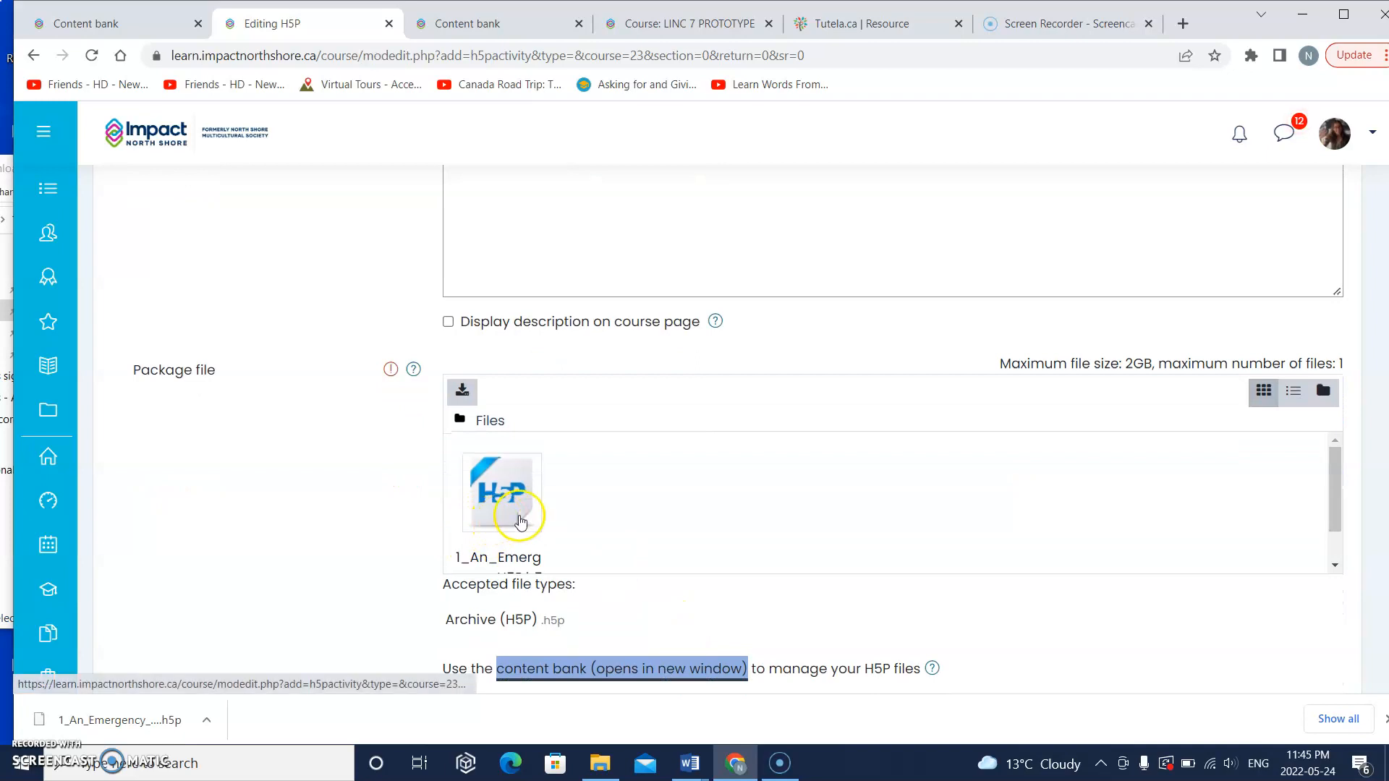
# Step: Name the new H5P activity "An emergency", then save and display it
pyautogui.scroll(4, 522, 520)
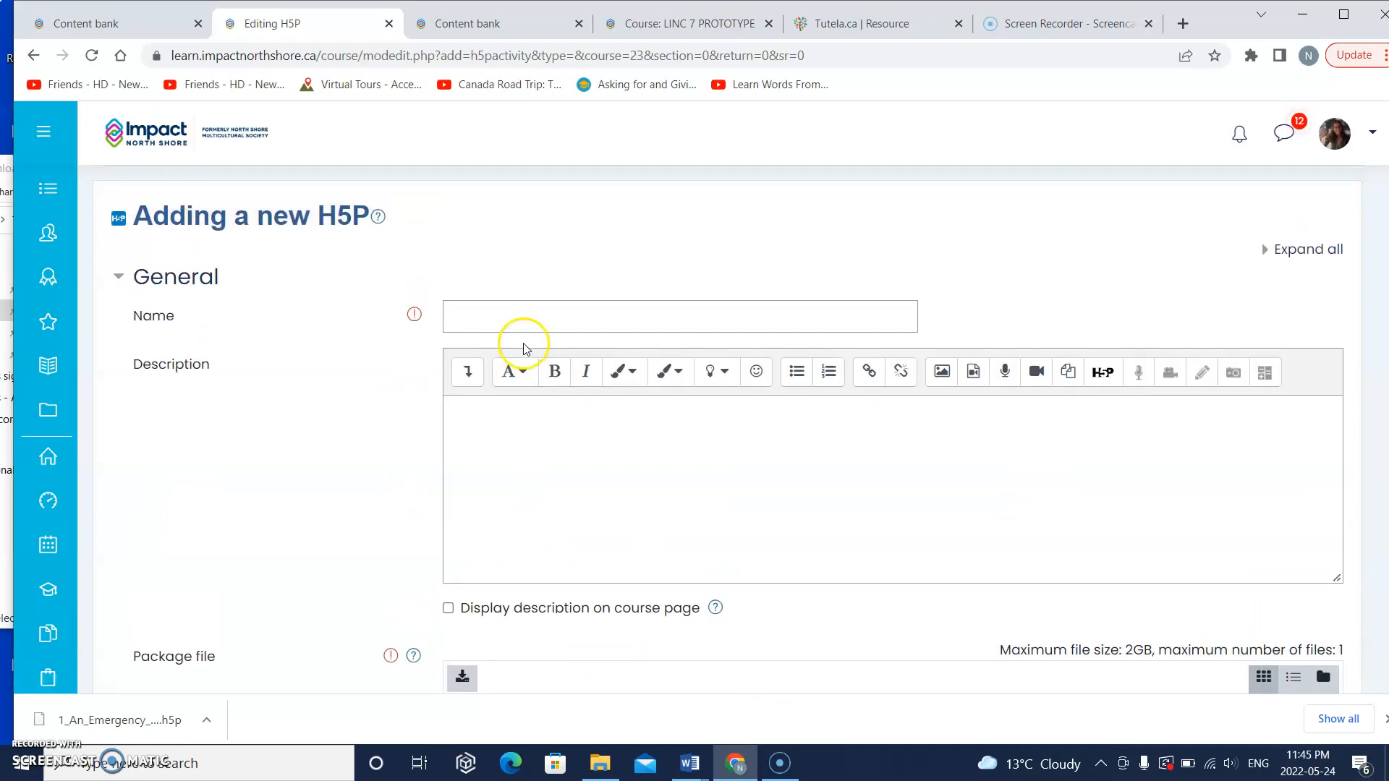
pyautogui.click(524, 322)
pyautogui.write('An emergenc')
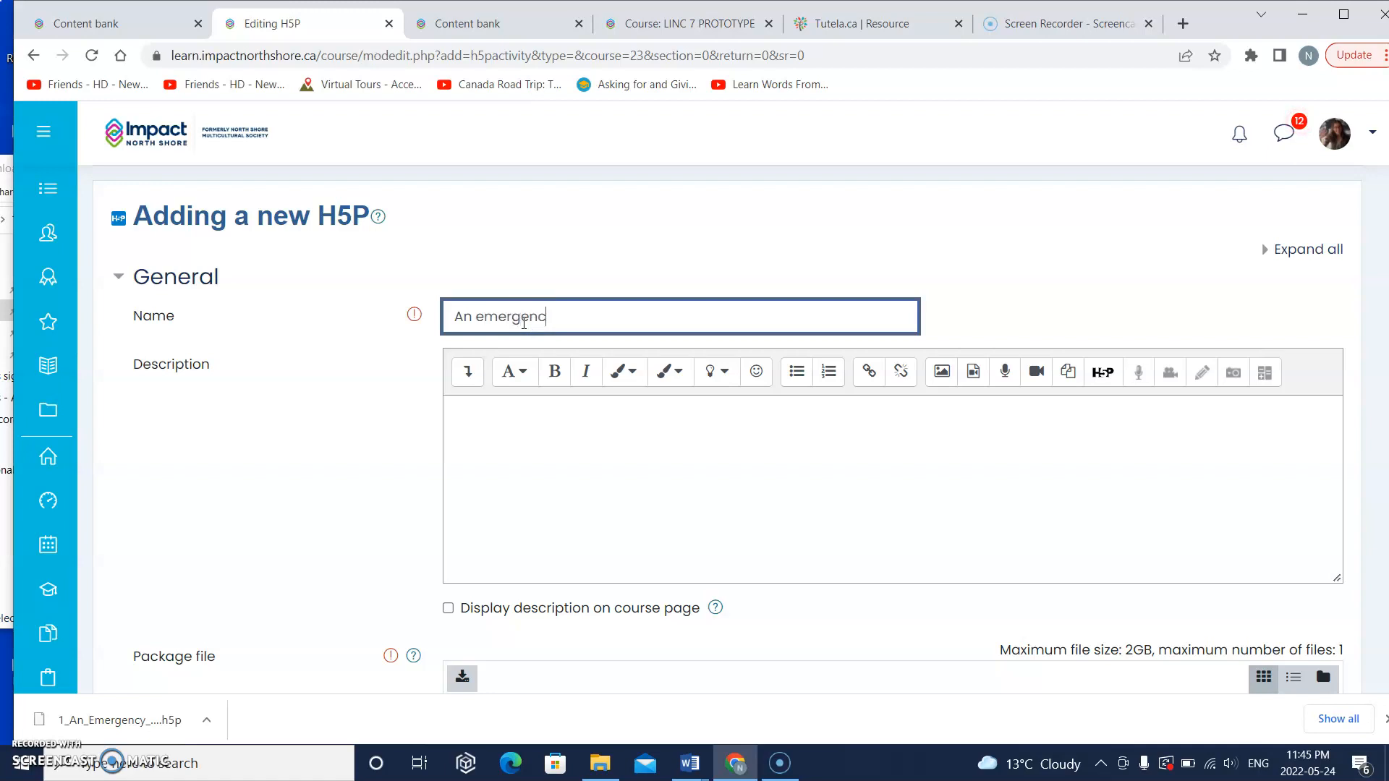
pyautogui.write('y')
pyautogui.scroll(-5, 523, 321)
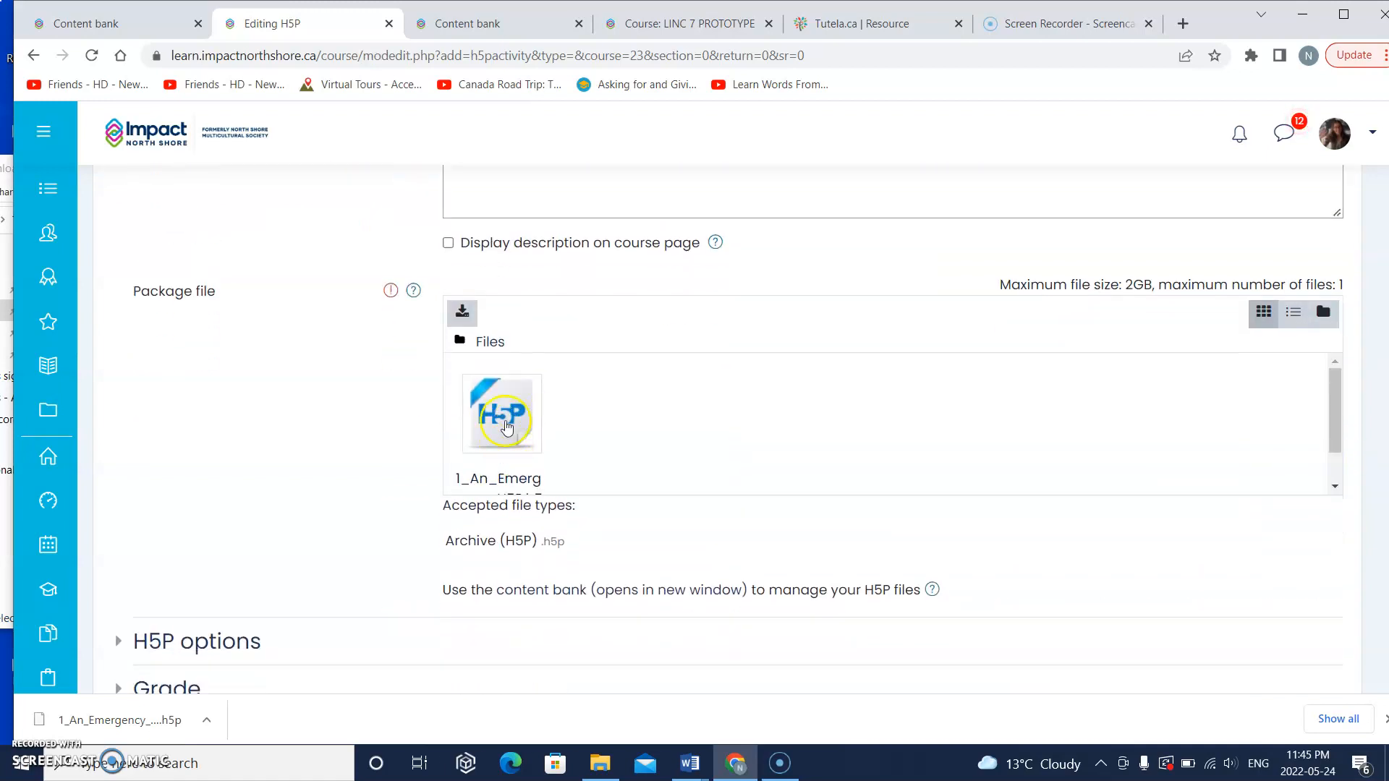
pyautogui.scroll(-4, 526, 443)
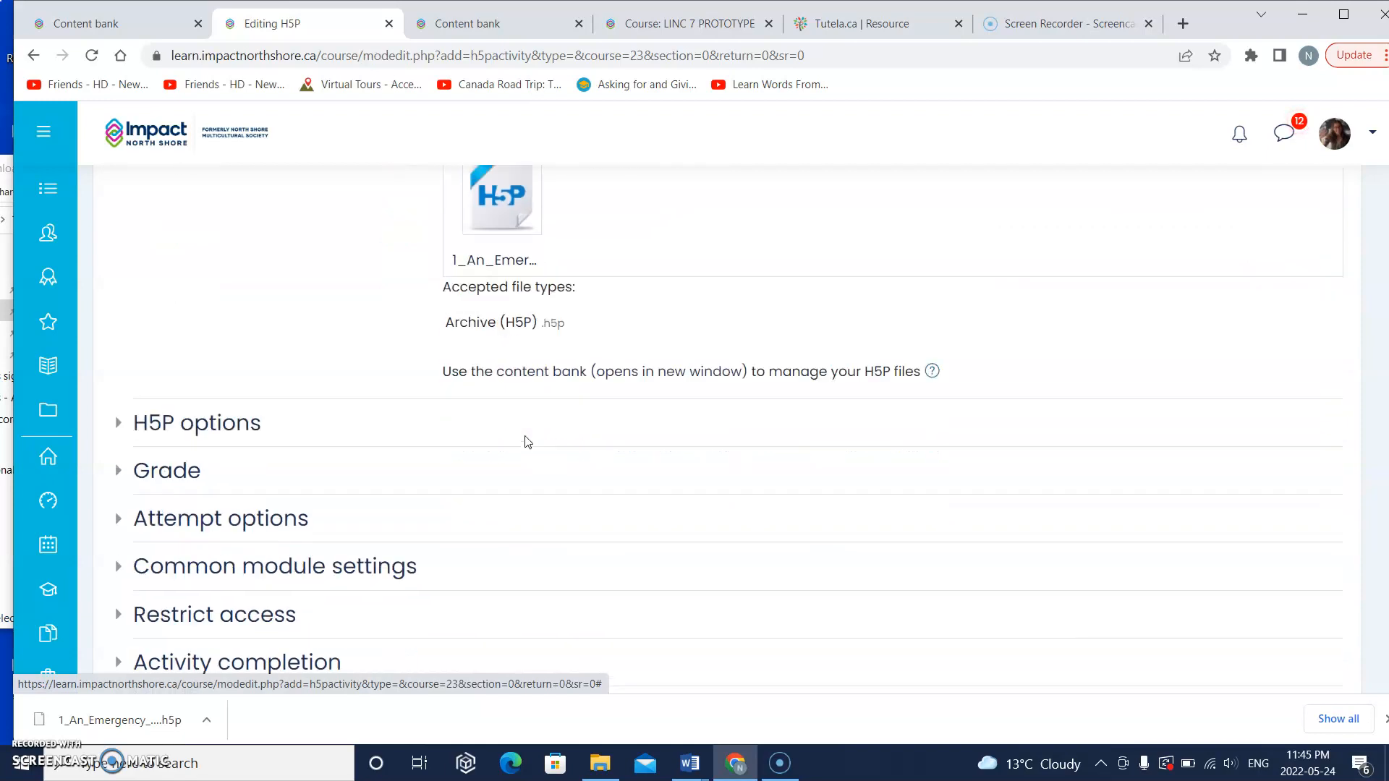
pyautogui.scroll(-2, 526, 441)
pyautogui.click(735, 568)
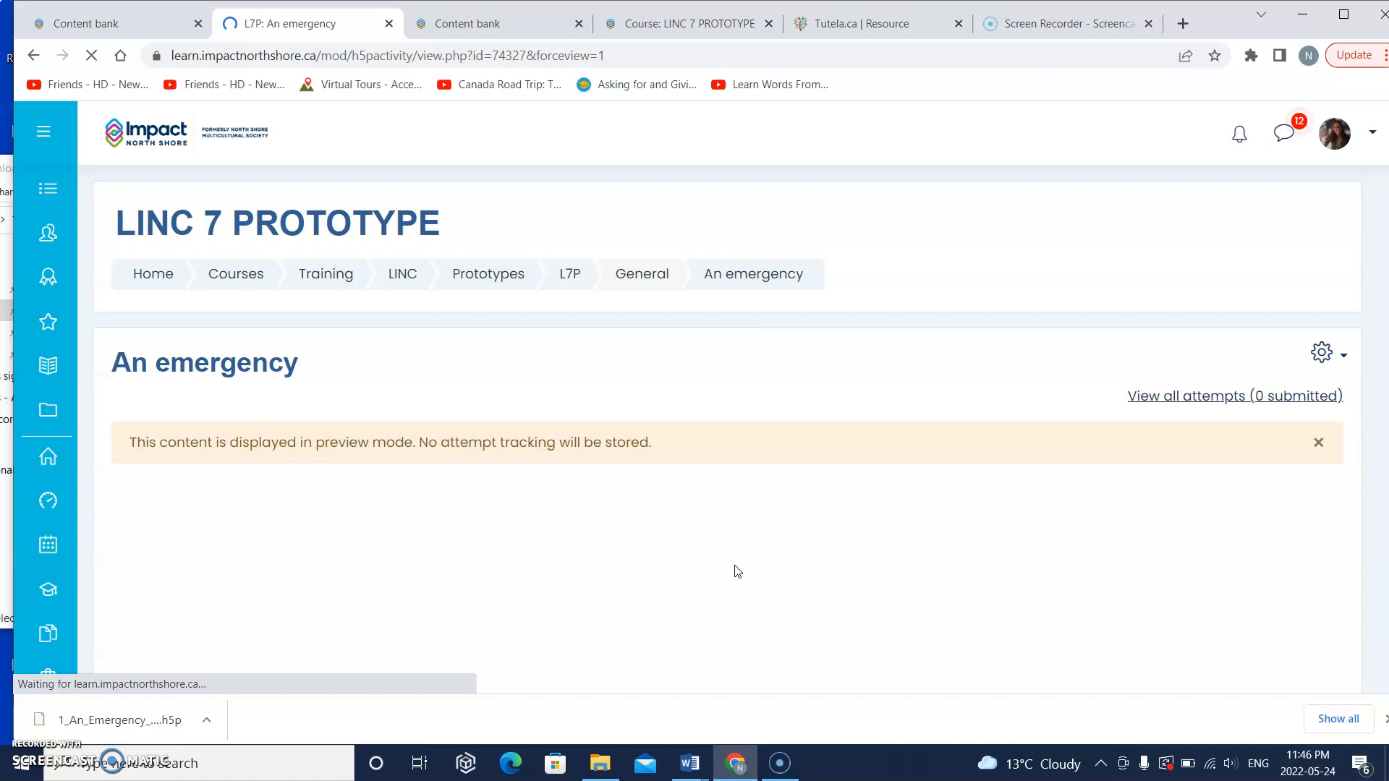
# Step: Preview slides 2 to 4 of the saved "An emergency" activity and return to slide 1
pyautogui.scroll(-3, 737, 572)
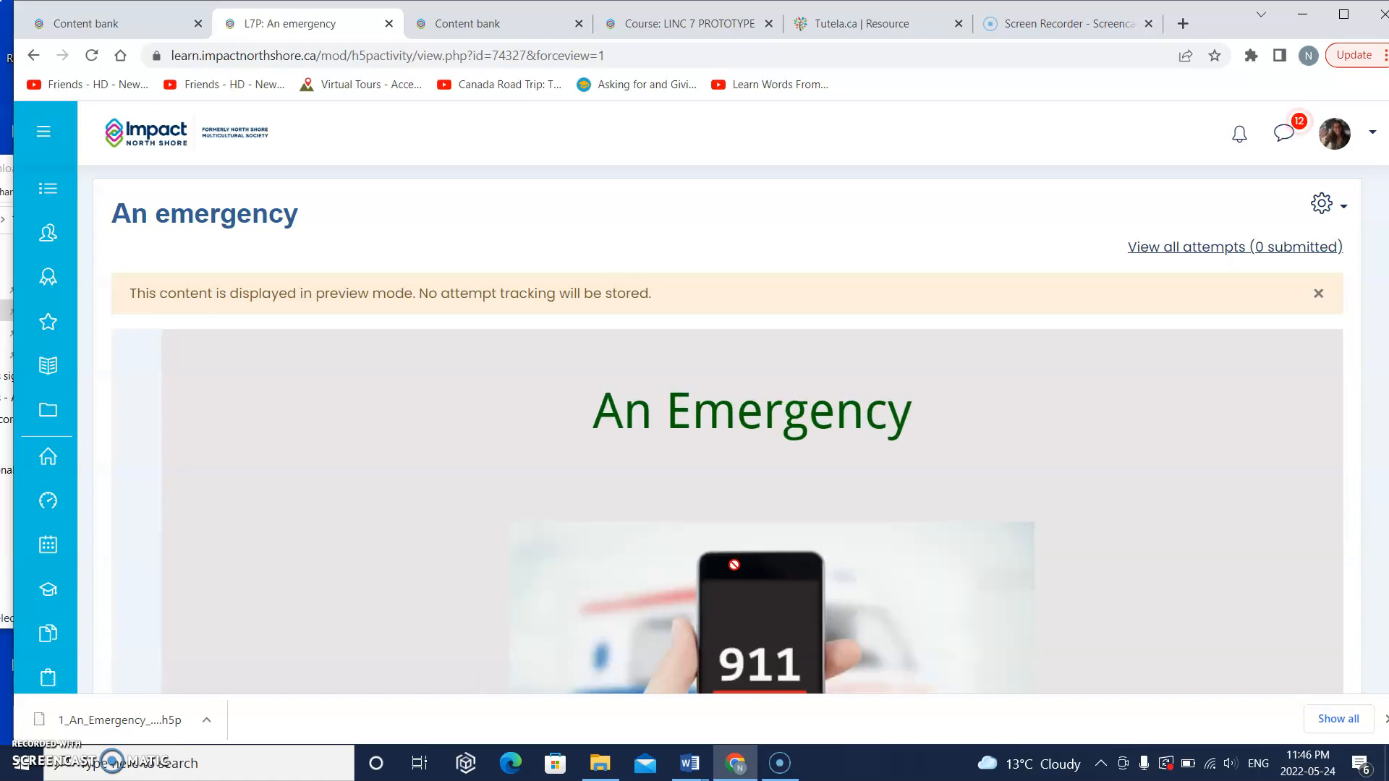
pyautogui.scroll(-4, 733, 562)
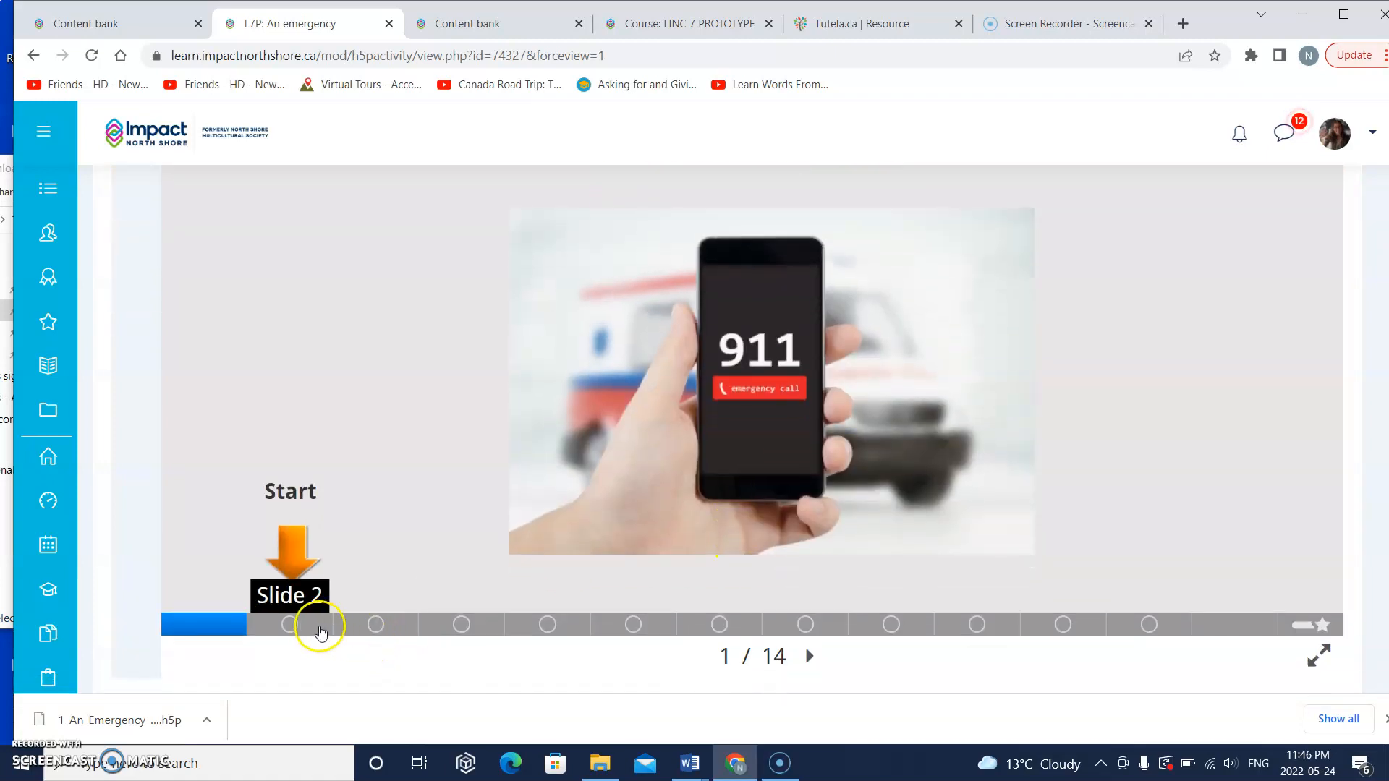
pyautogui.click(311, 623)
pyautogui.click(375, 636)
pyautogui.click(461, 640)
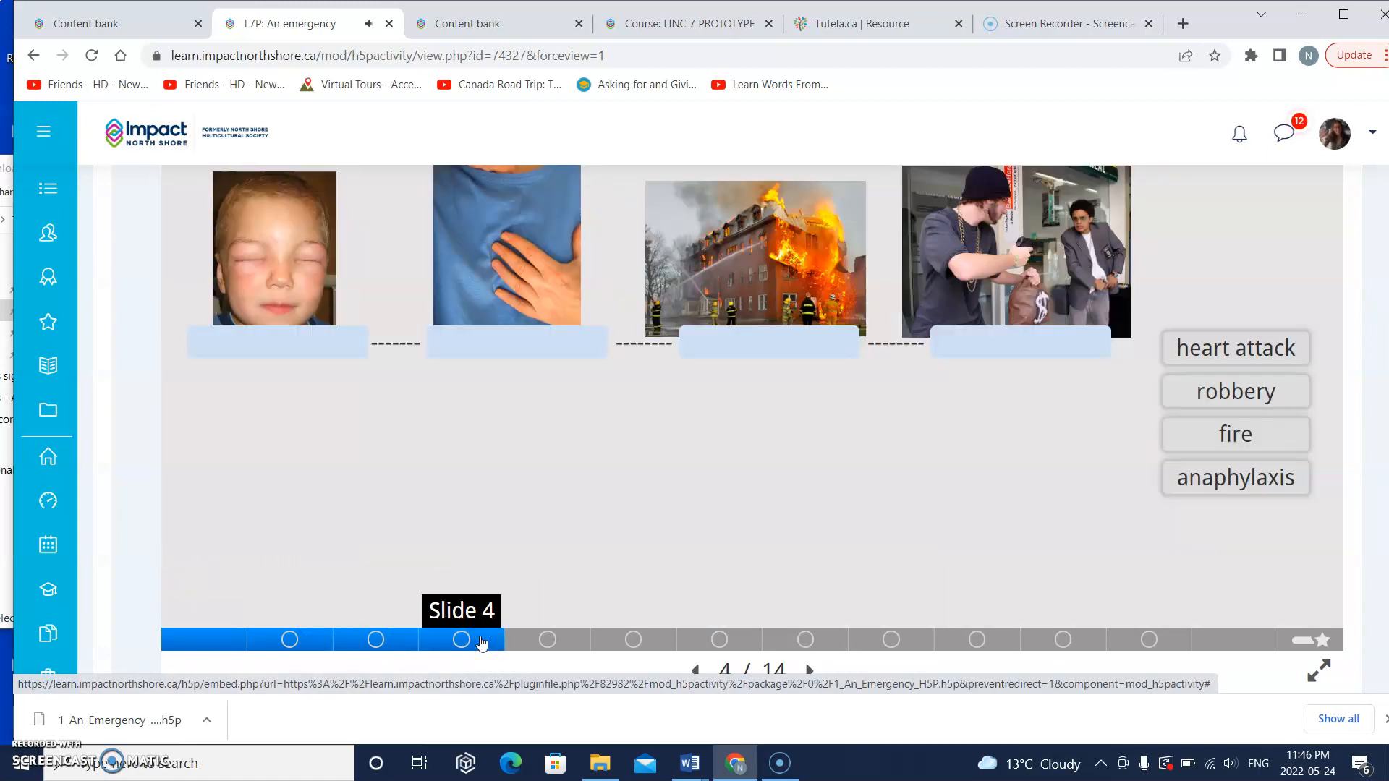
pyautogui.click(217, 640)
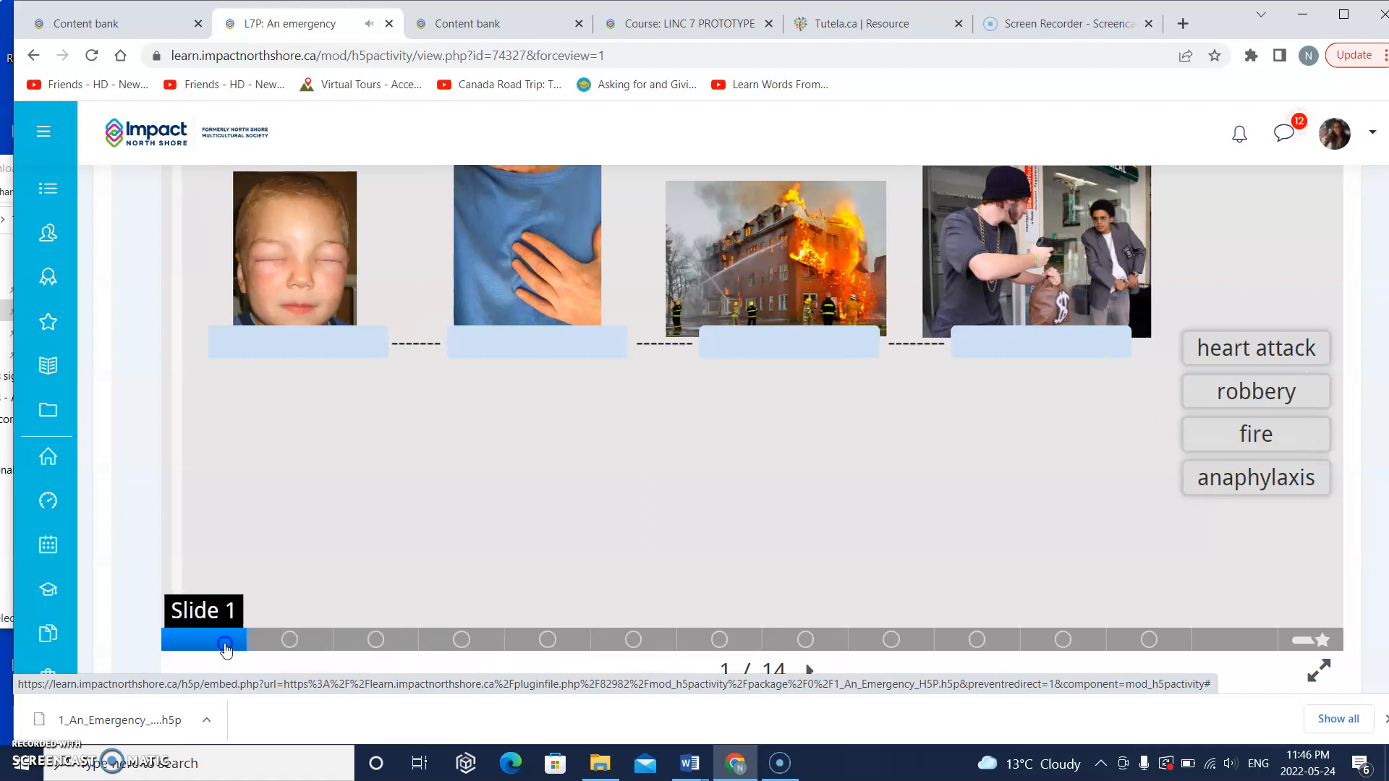
pyautogui.click(358, 555)
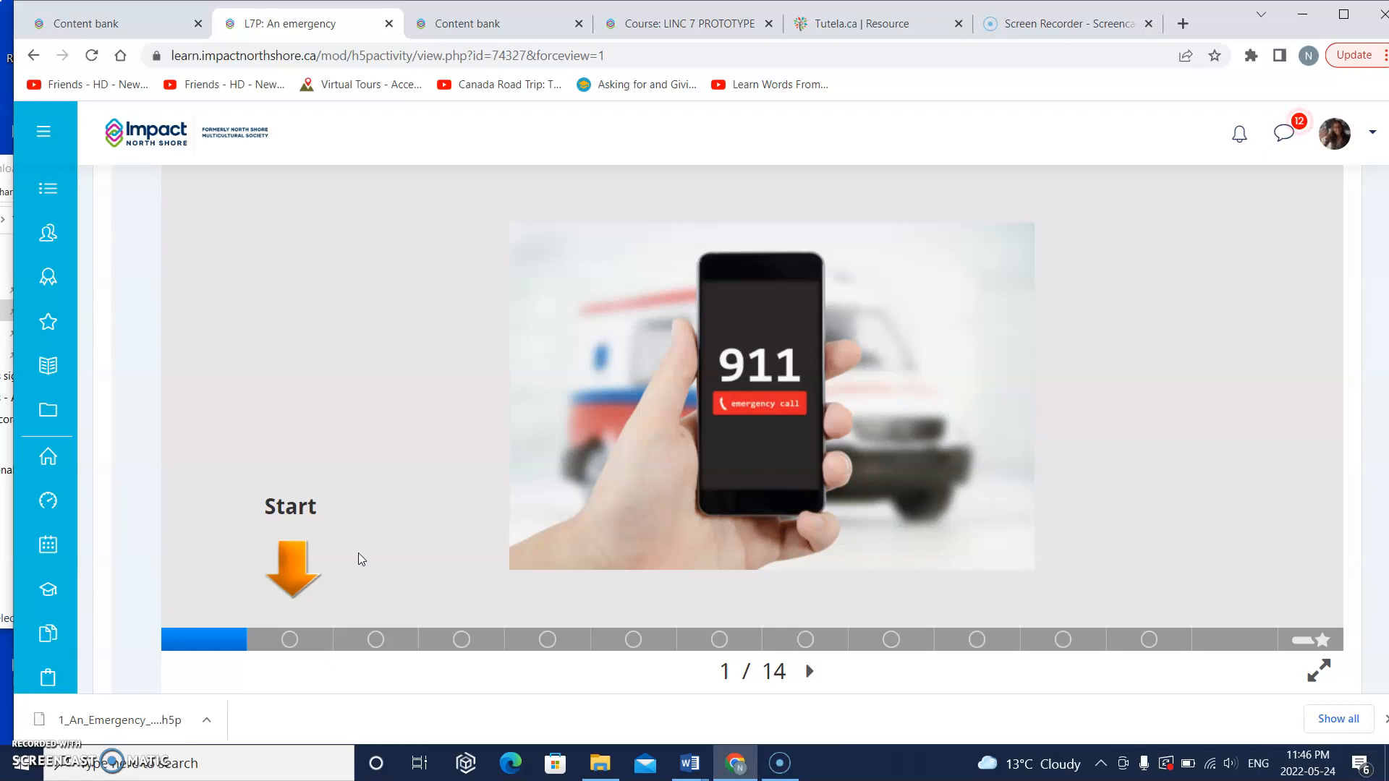
pyautogui.scroll(4, 358, 553)
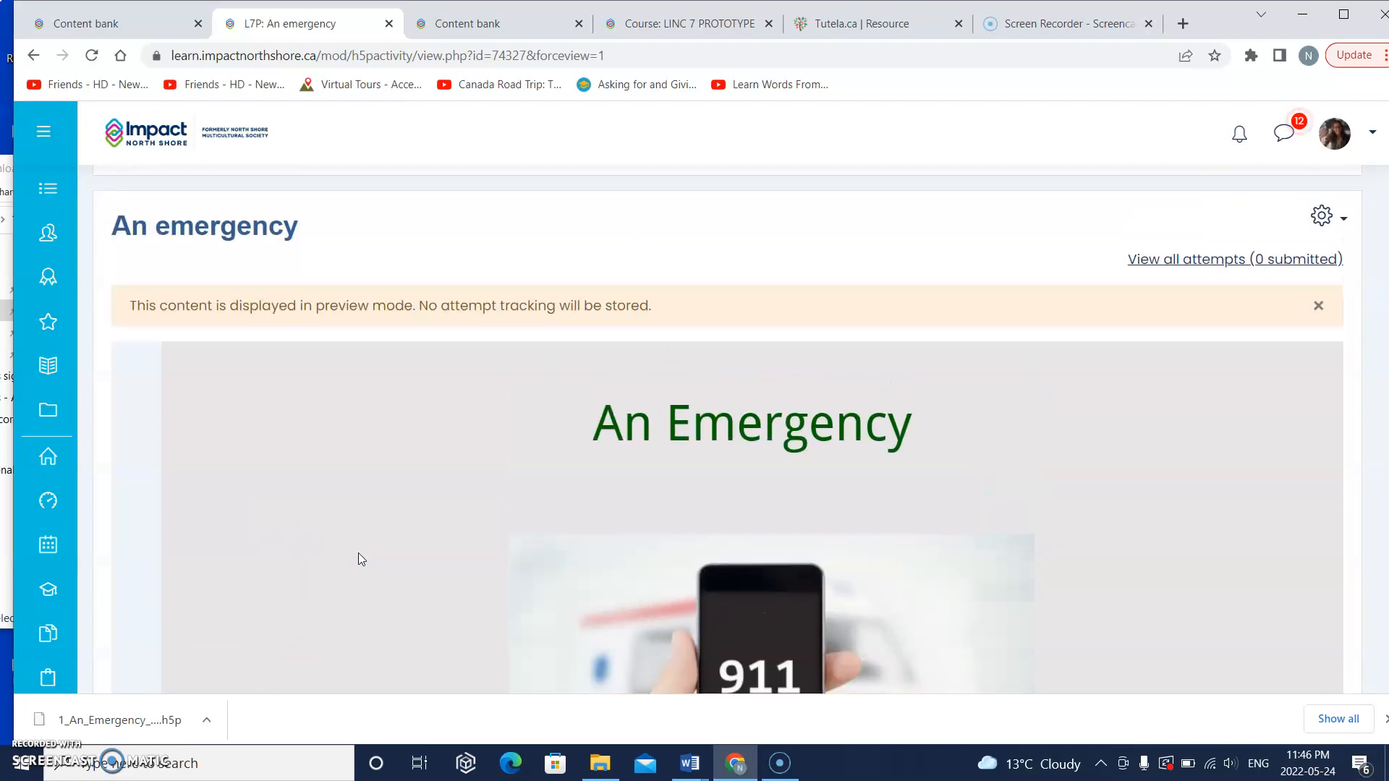
pyautogui.scroll(1, 307, 443)
pyautogui.scroll(1, 372, 533)
pyautogui.scroll(-2, 375, 538)
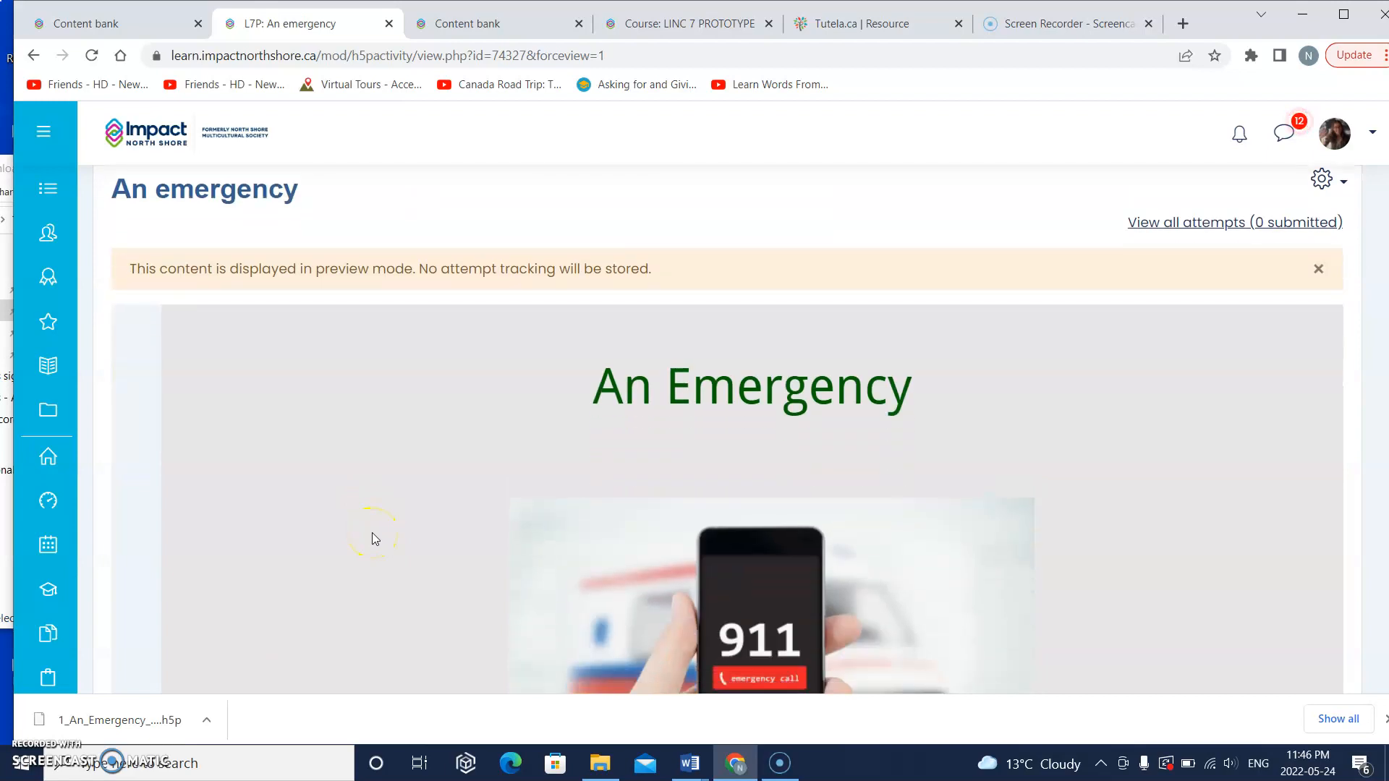
pyautogui.scroll(-5, 374, 539)
pyautogui.scroll(2, 375, 538)
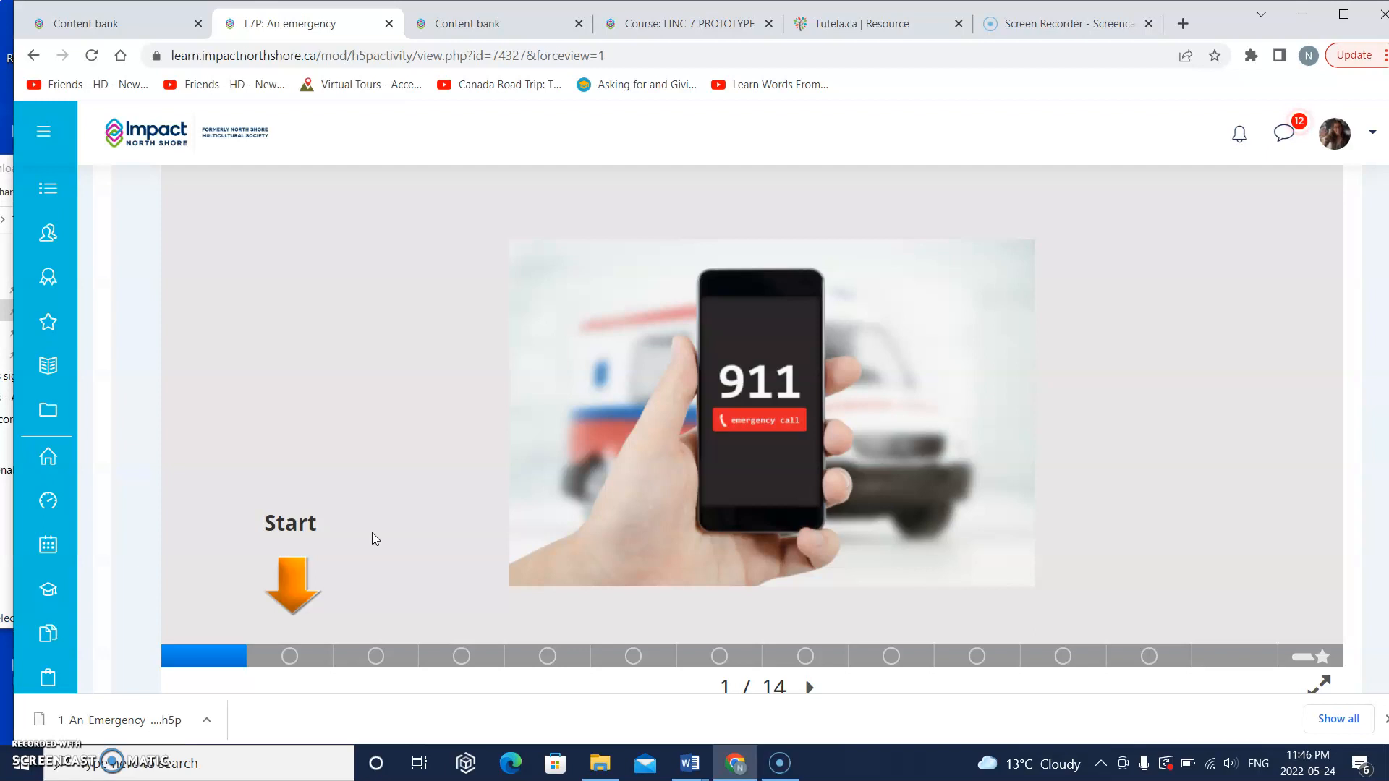
# Step: Switch to the LINC 7 course's content bank and open its form for uploading content
pyautogui.click(99, 27)
pyautogui.scroll(-1, 577, 475)
pyautogui.scroll(1, 576, 475)
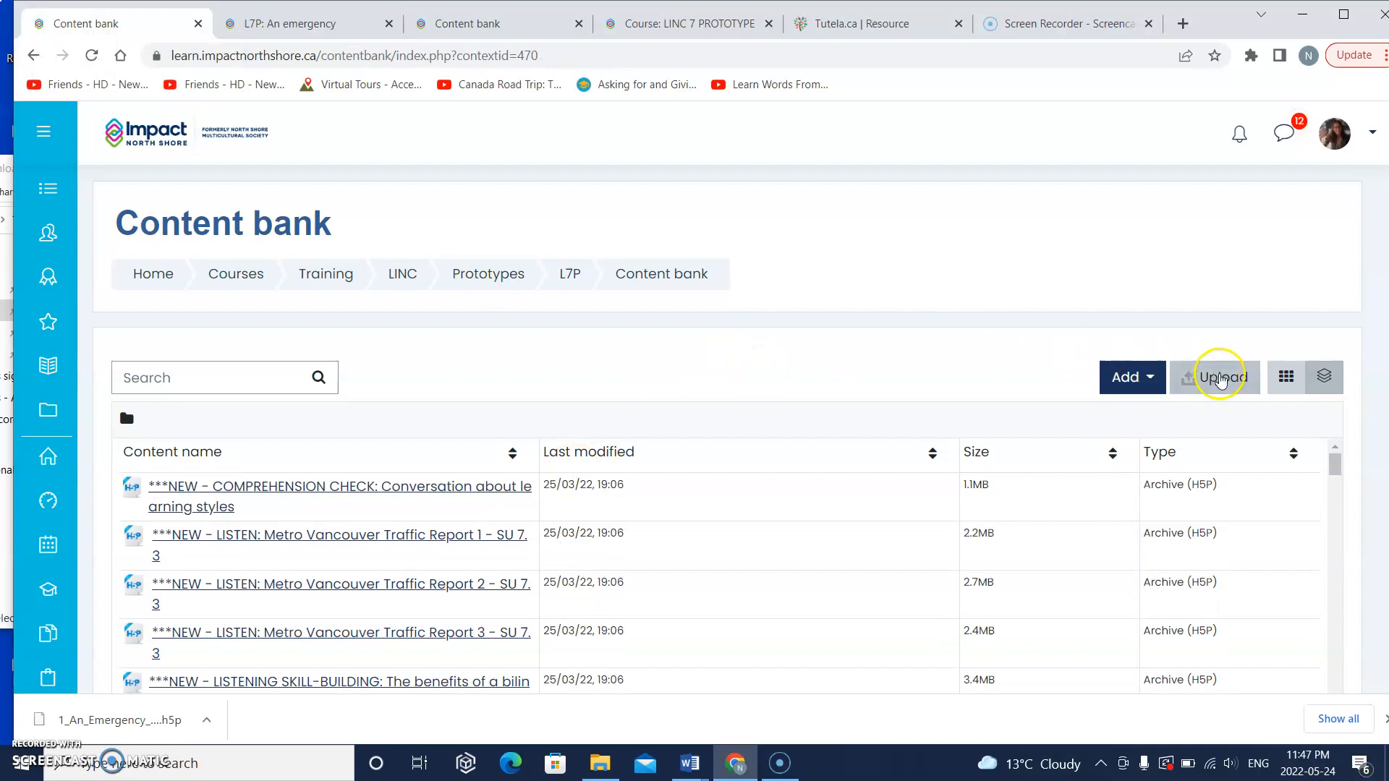
pyautogui.click(1210, 379)
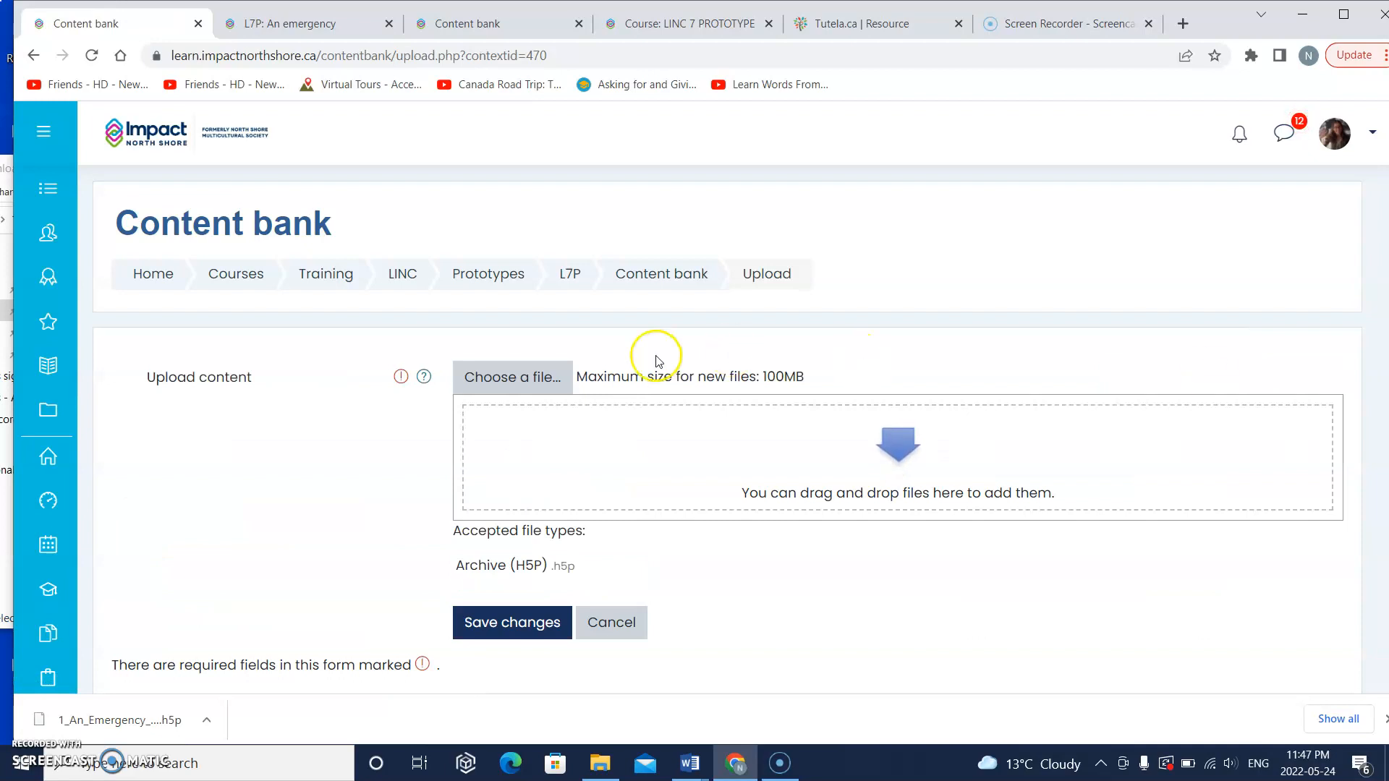
# Step: Upload 1_An_Emergency_H5P.h5p from the Downloads folder as the content file, keeping the default author and licence
pyautogui.click(519, 379)
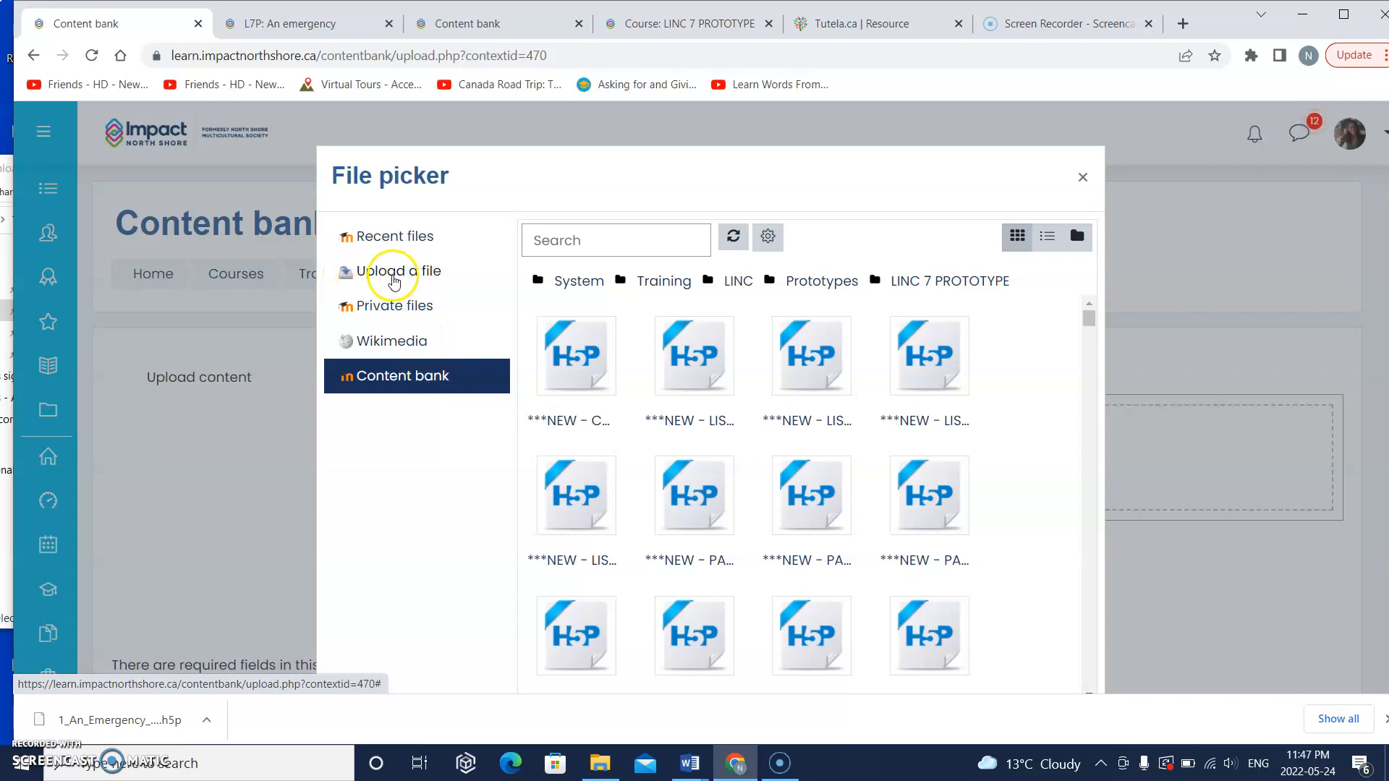
pyautogui.click(402, 277)
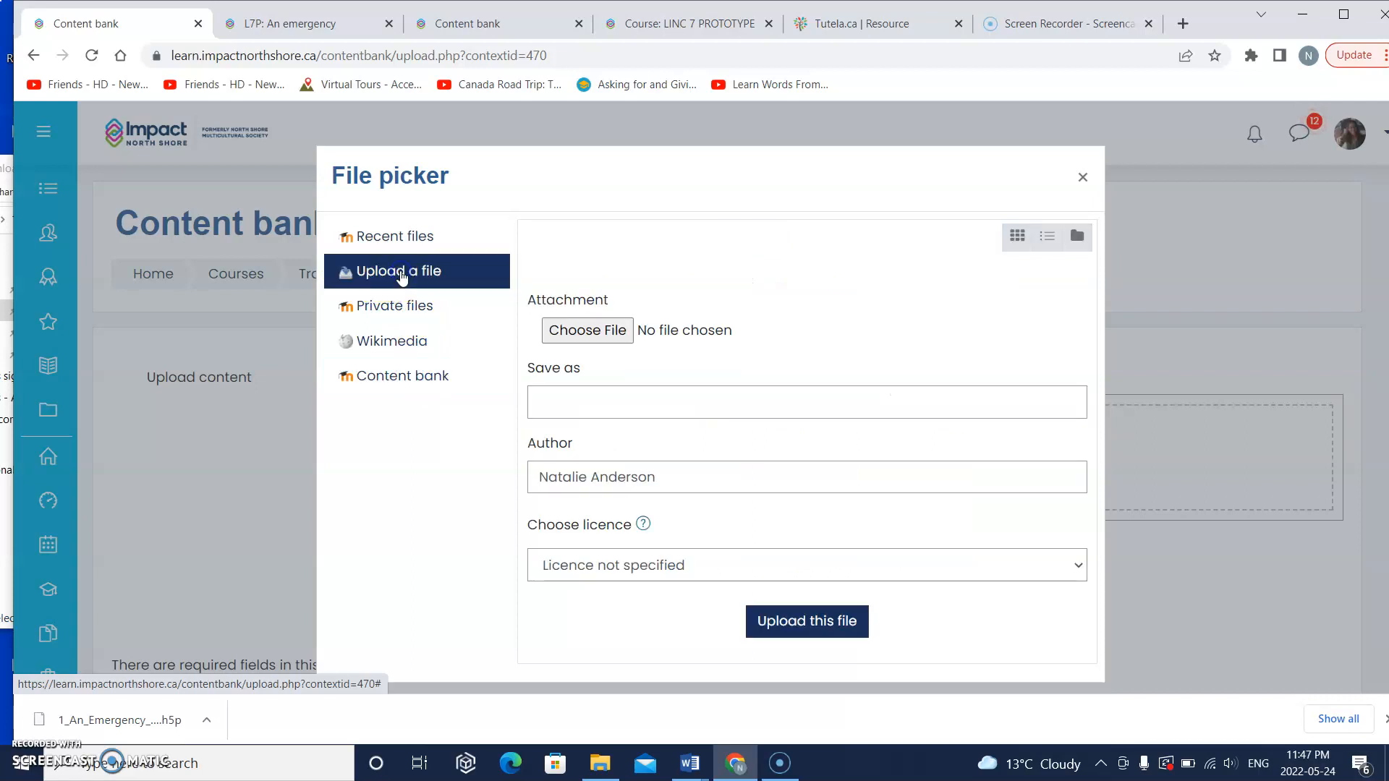
pyautogui.click(600, 337)
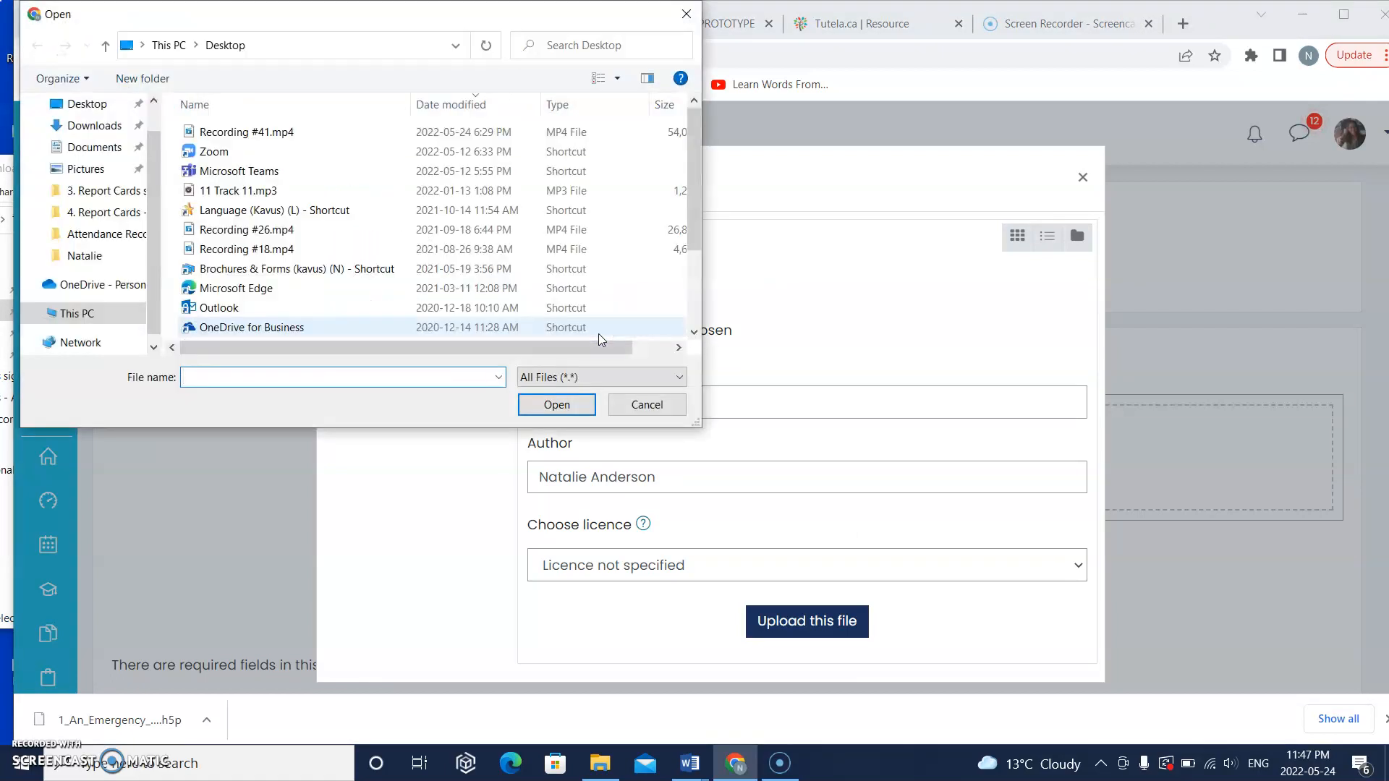
pyautogui.click(107, 128)
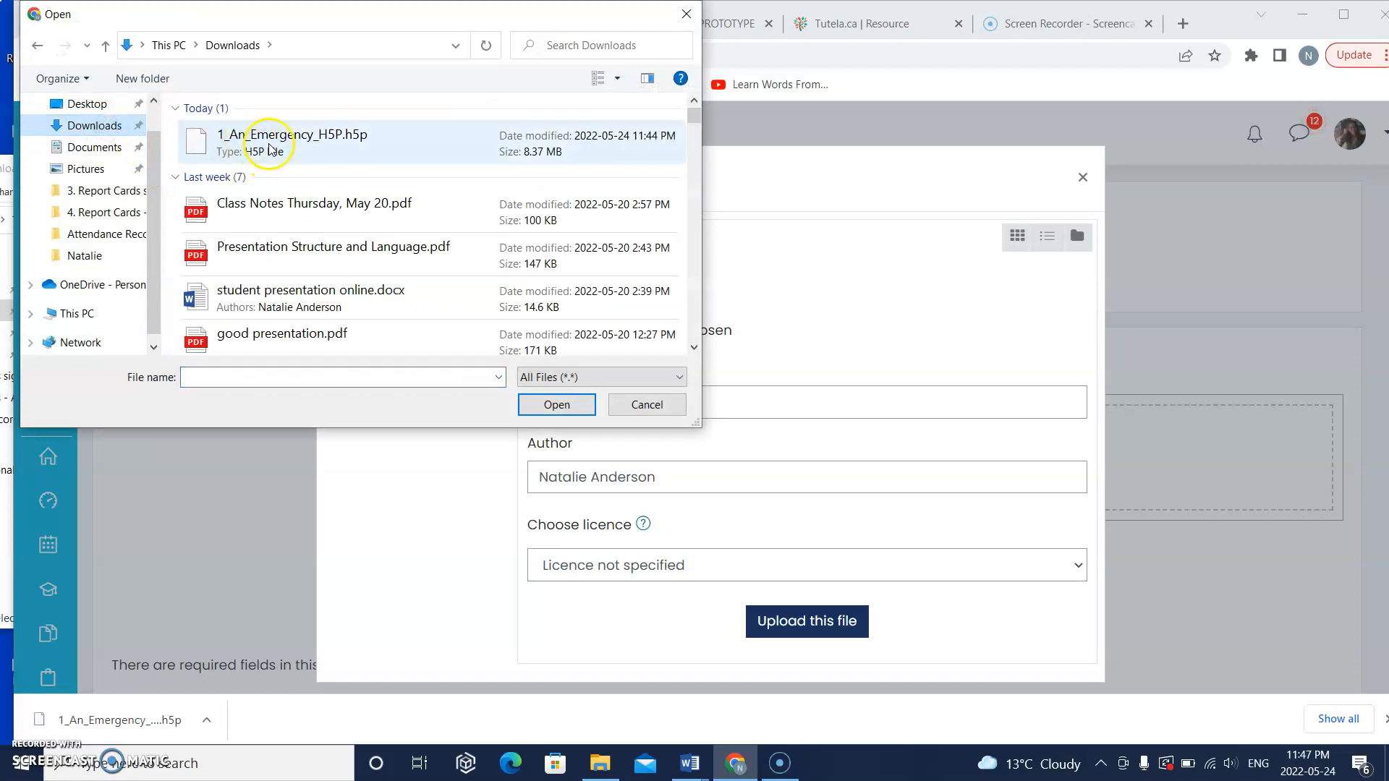
pyautogui.doubleClick(292, 145)
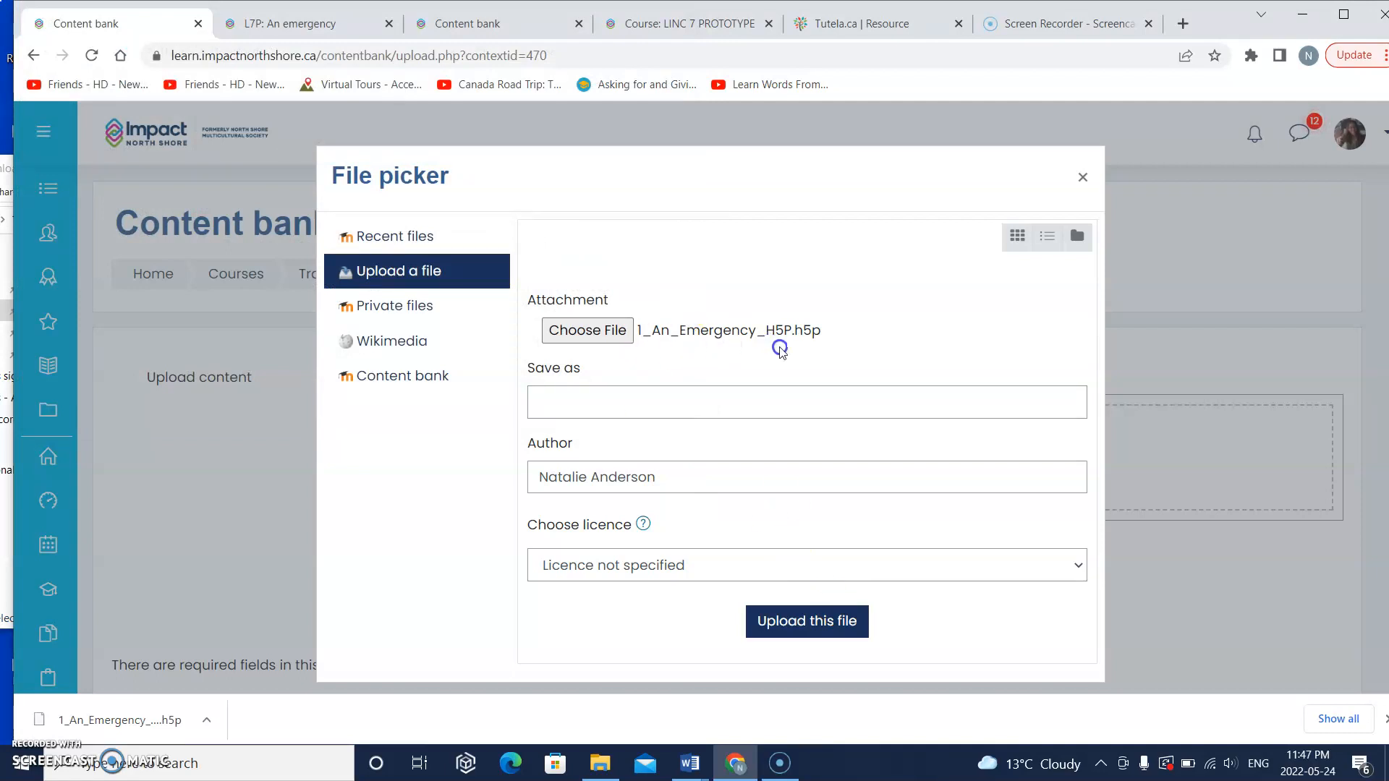
pyautogui.click(799, 620)
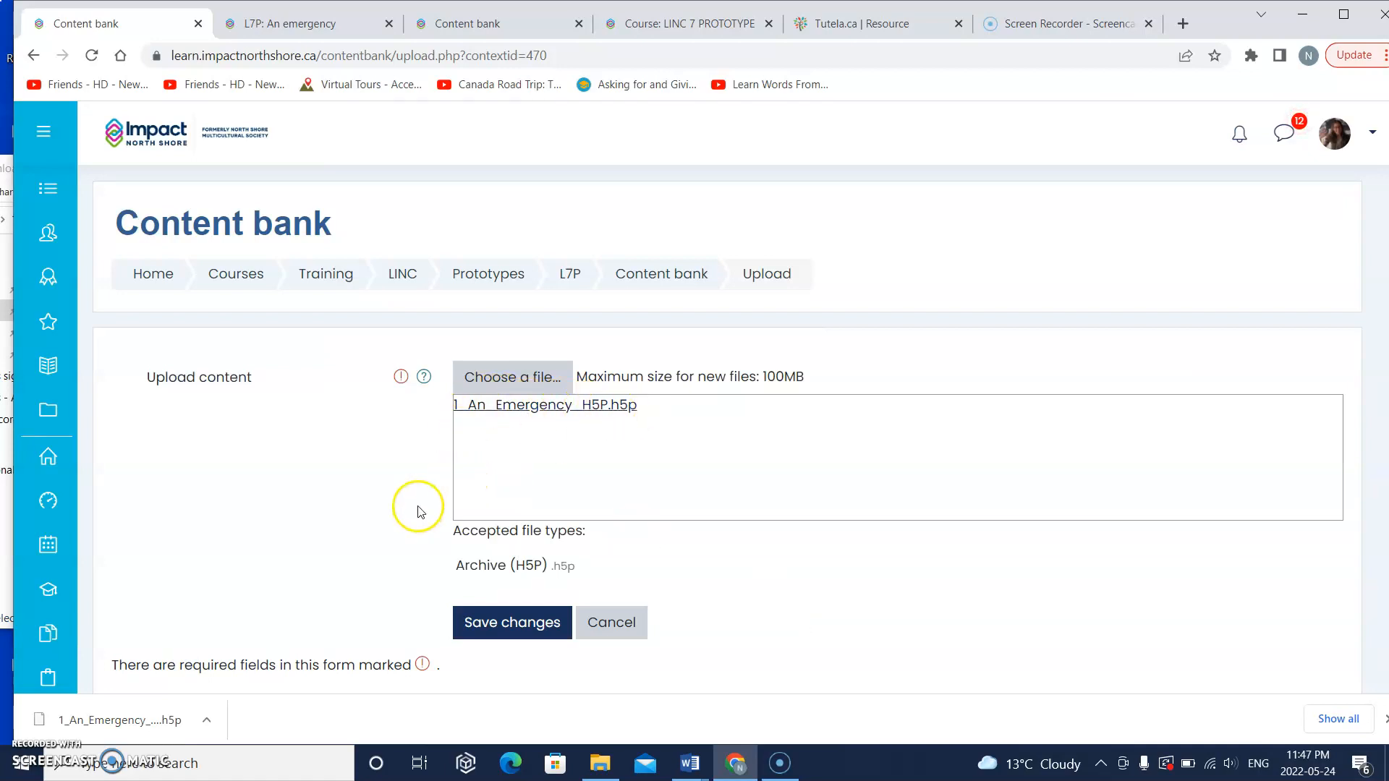
# Step: Save the uploaded H5P file to the content bank and look over its displayed first slide
pyautogui.scroll(-2, 413, 505)
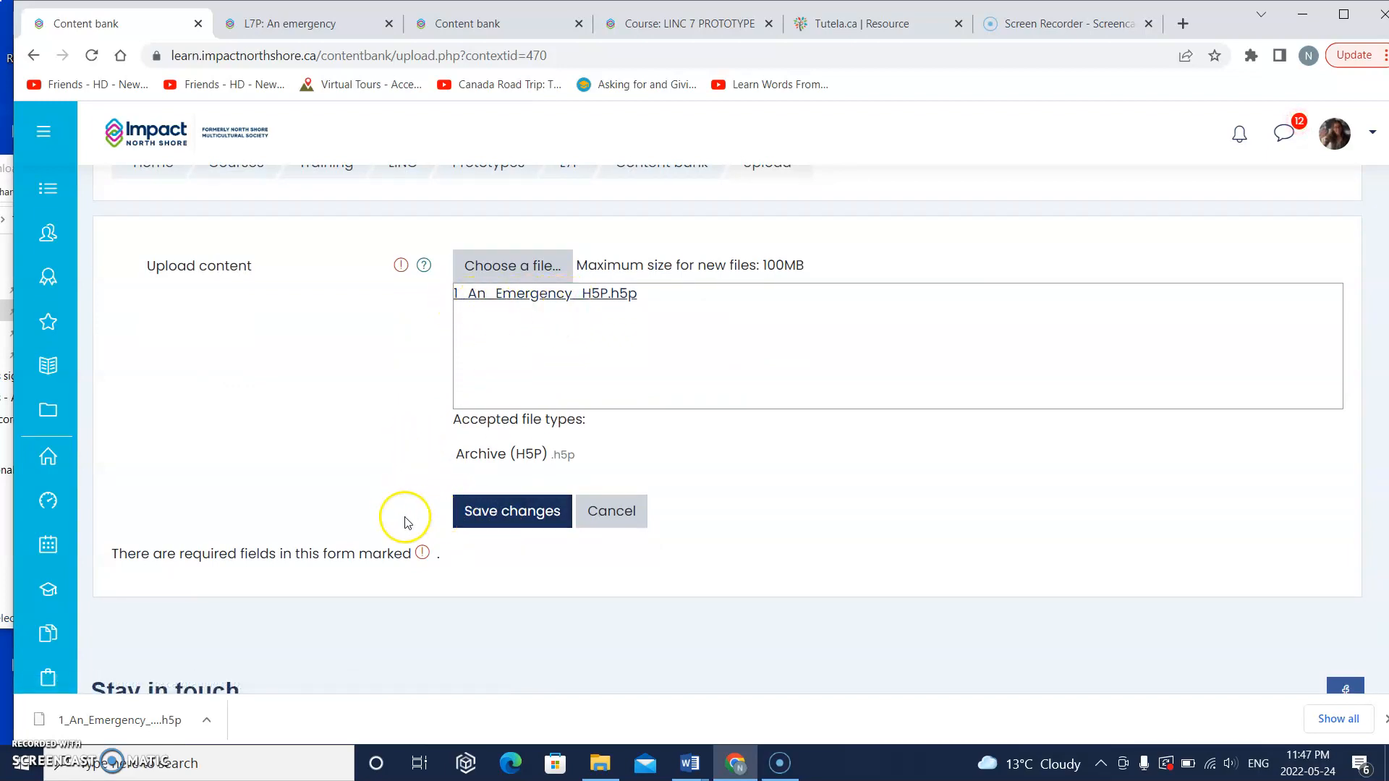
pyautogui.click(509, 516)
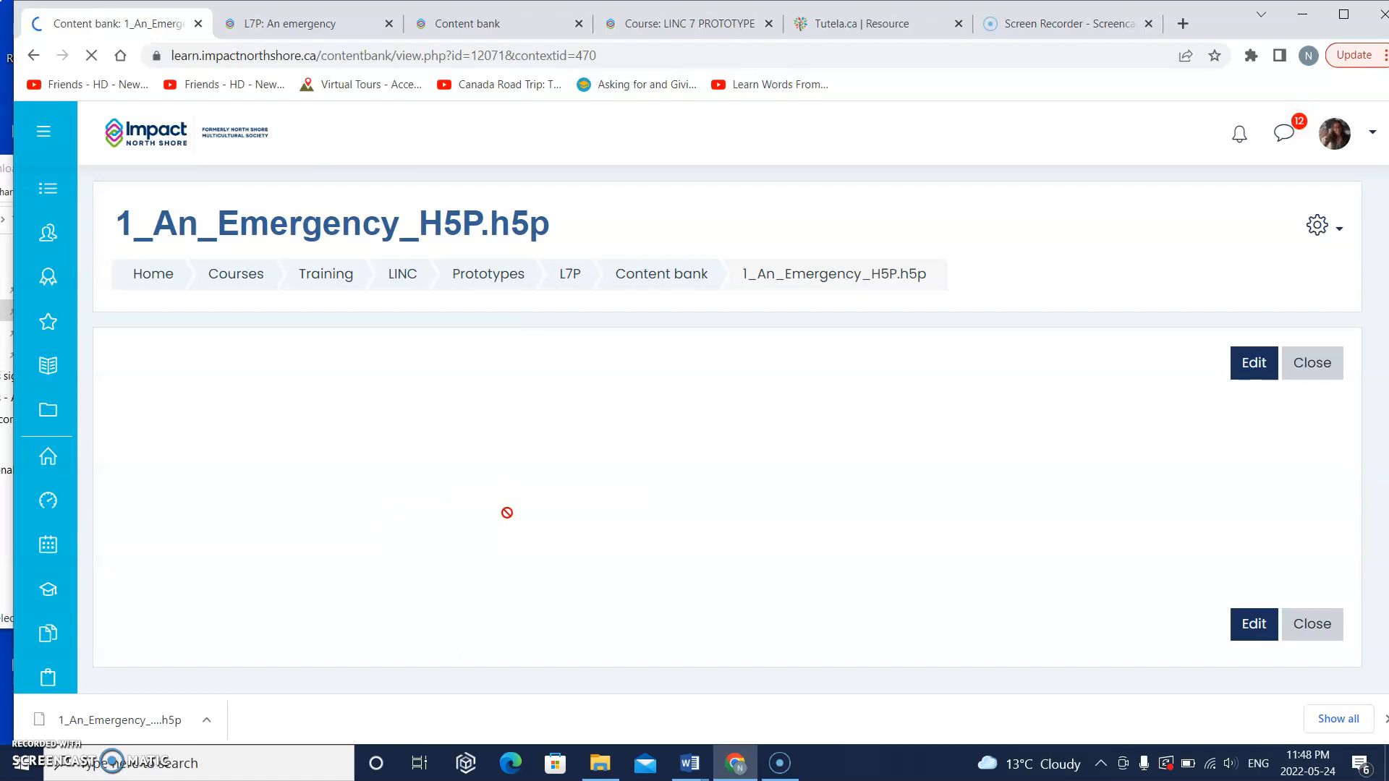
pyautogui.scroll(-2, 507, 512)
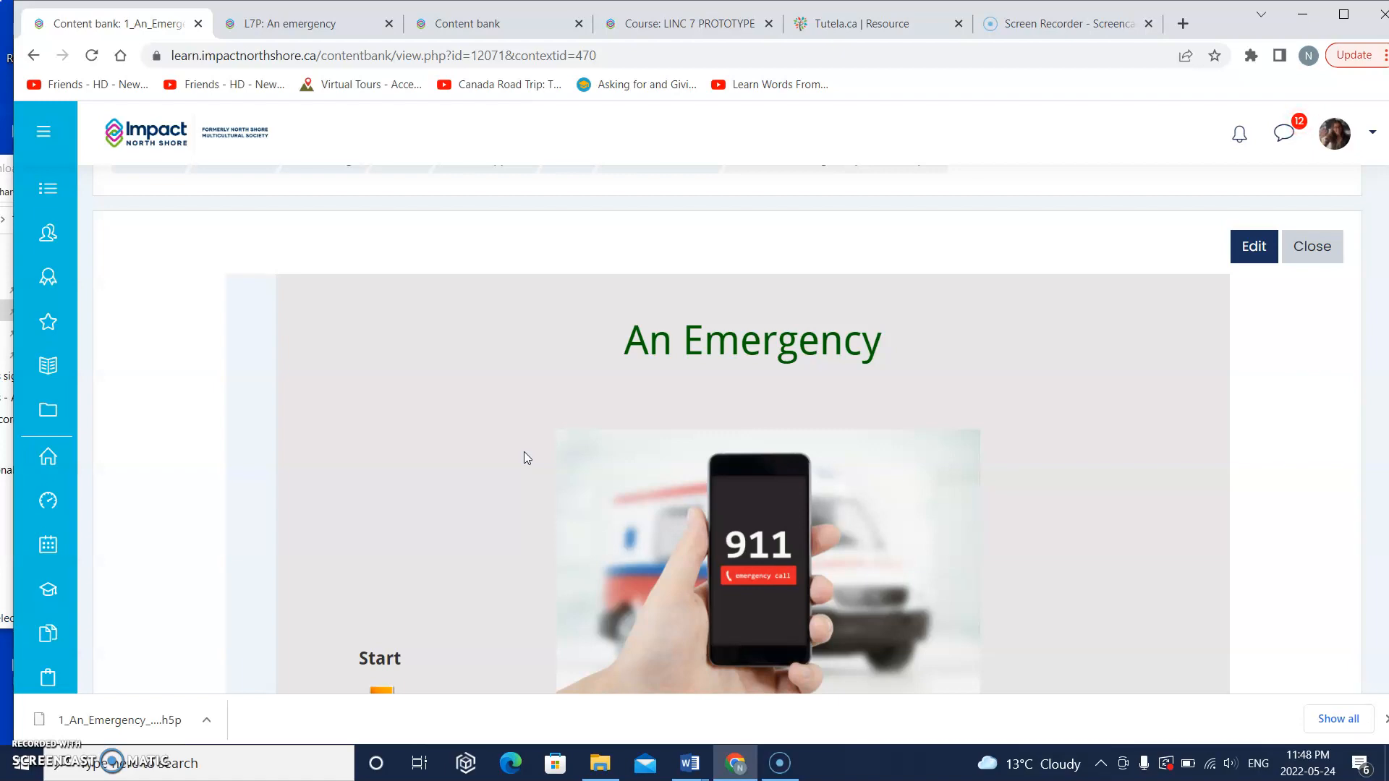
pyautogui.scroll(-1, 525, 457)
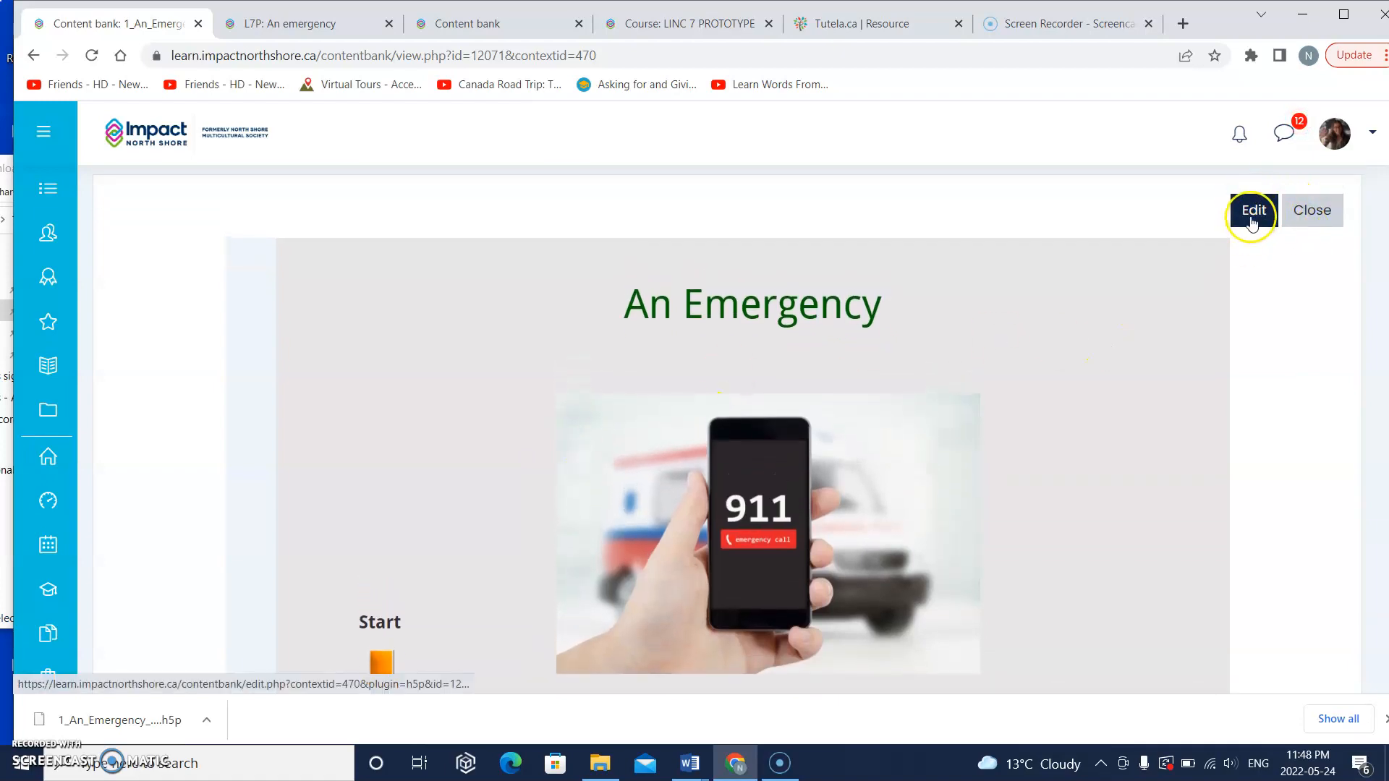
# Step: Open 1_An_Emergency_H5P.h5p for editing and view its first slide in the slide editor
pyautogui.click(1253, 216)
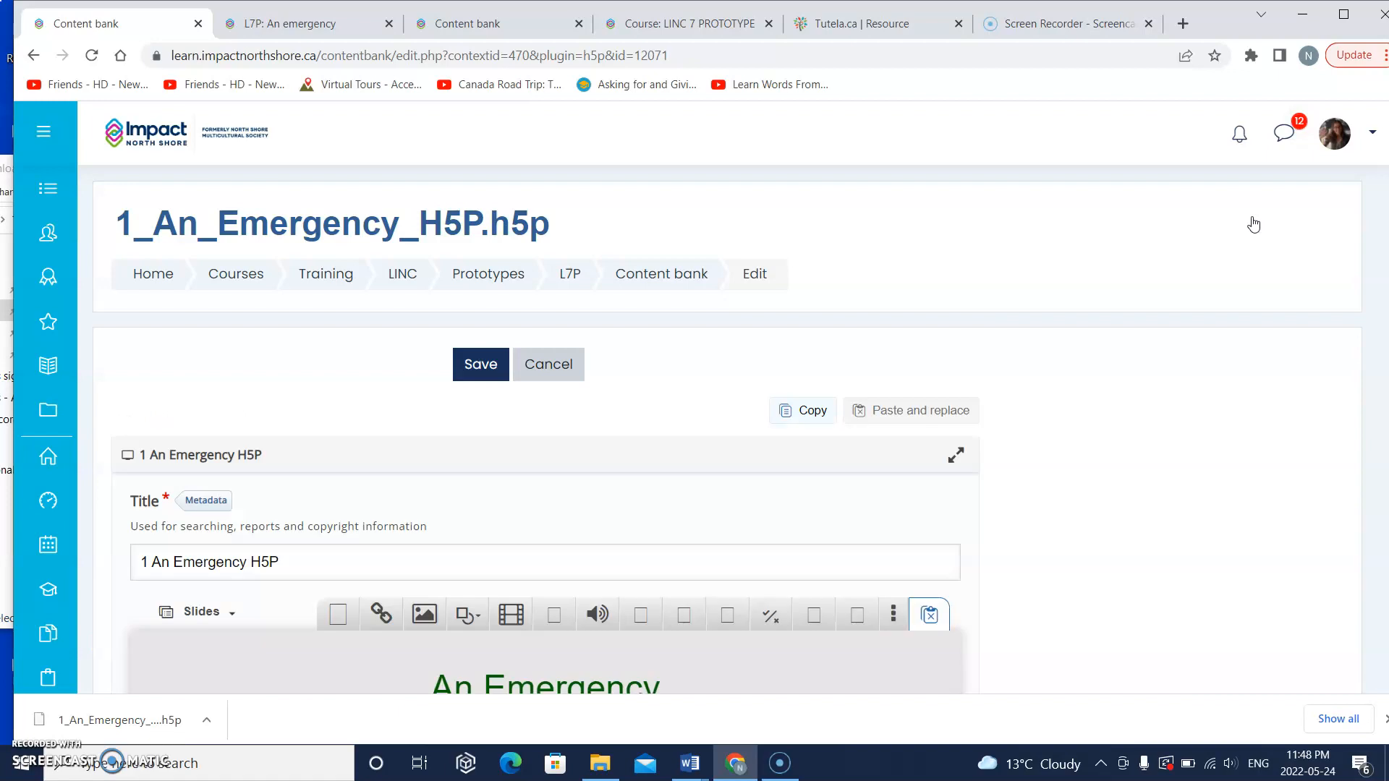
pyautogui.scroll(-1, 1085, 337)
pyautogui.scroll(-7, 1085, 338)
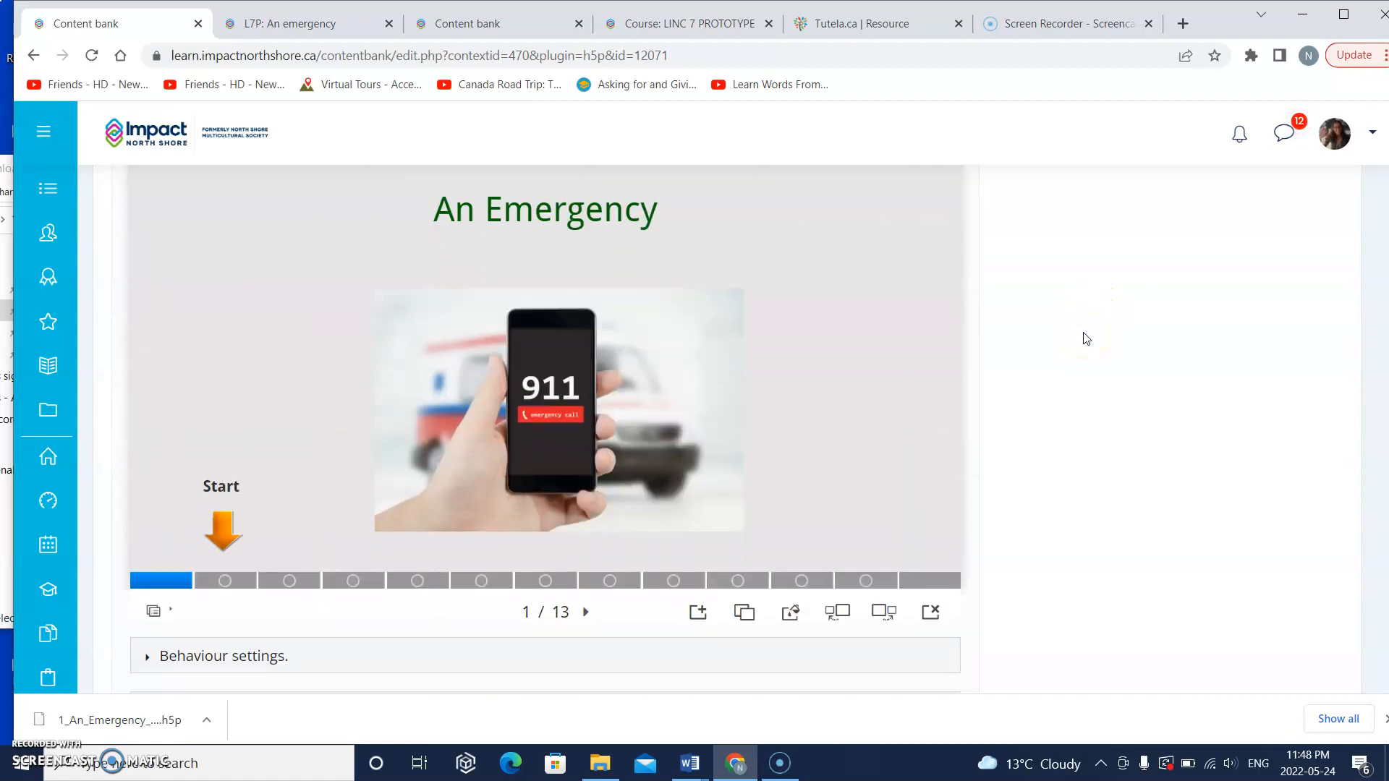
# Step: Change the first slide's title text to "A 911 Emergency" and apply the edit
pyautogui.scroll(3, 1084, 336)
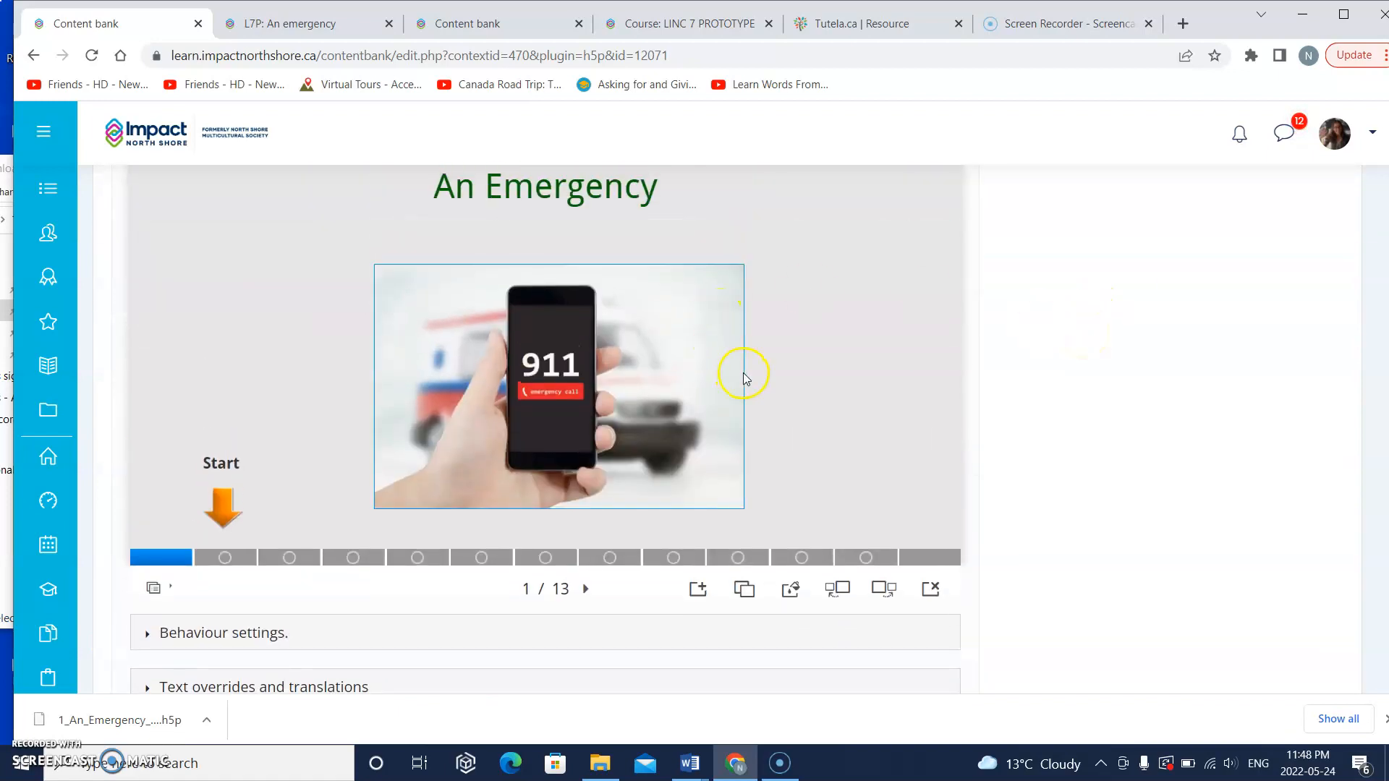
pyautogui.scroll(-3, 731, 380)
pyautogui.scroll(4, 579, 394)
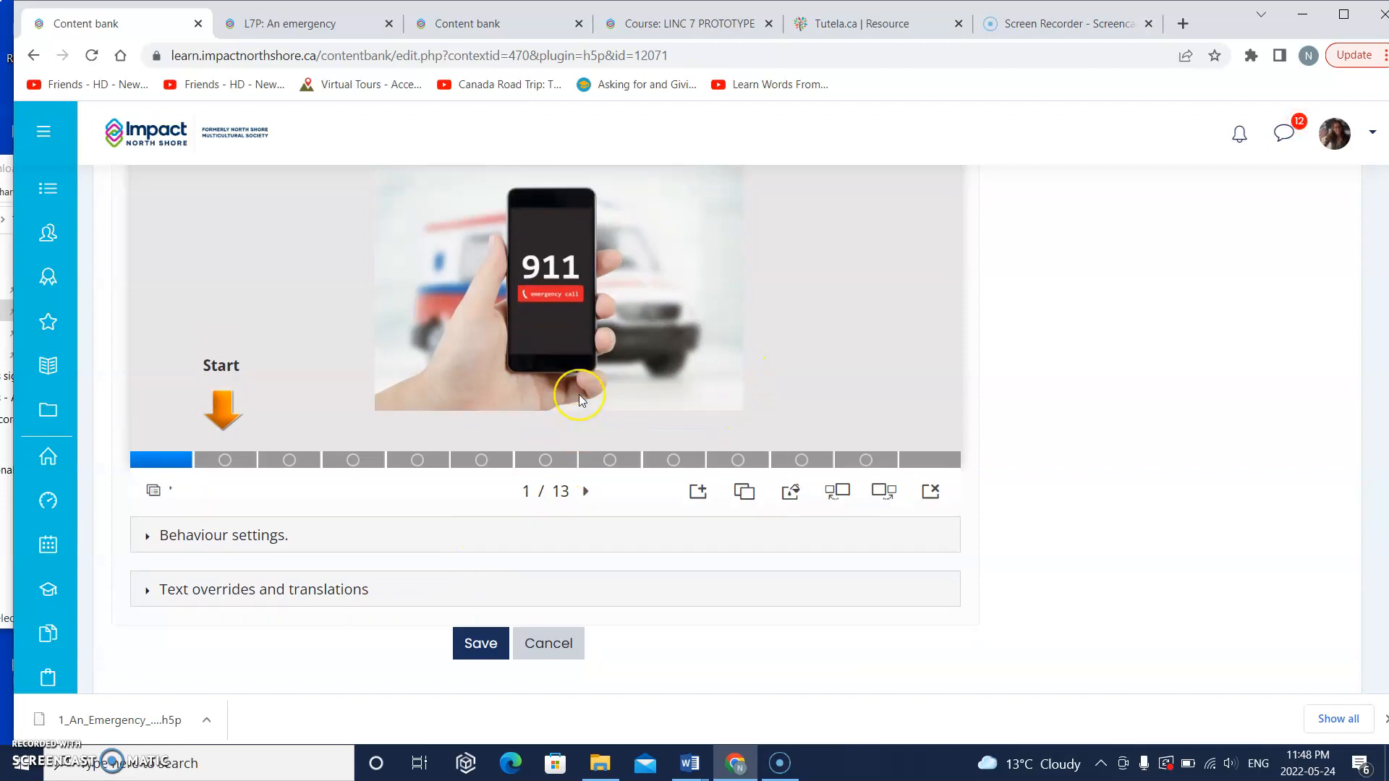
pyautogui.scroll(-1, 578, 393)
pyautogui.click(576, 308)
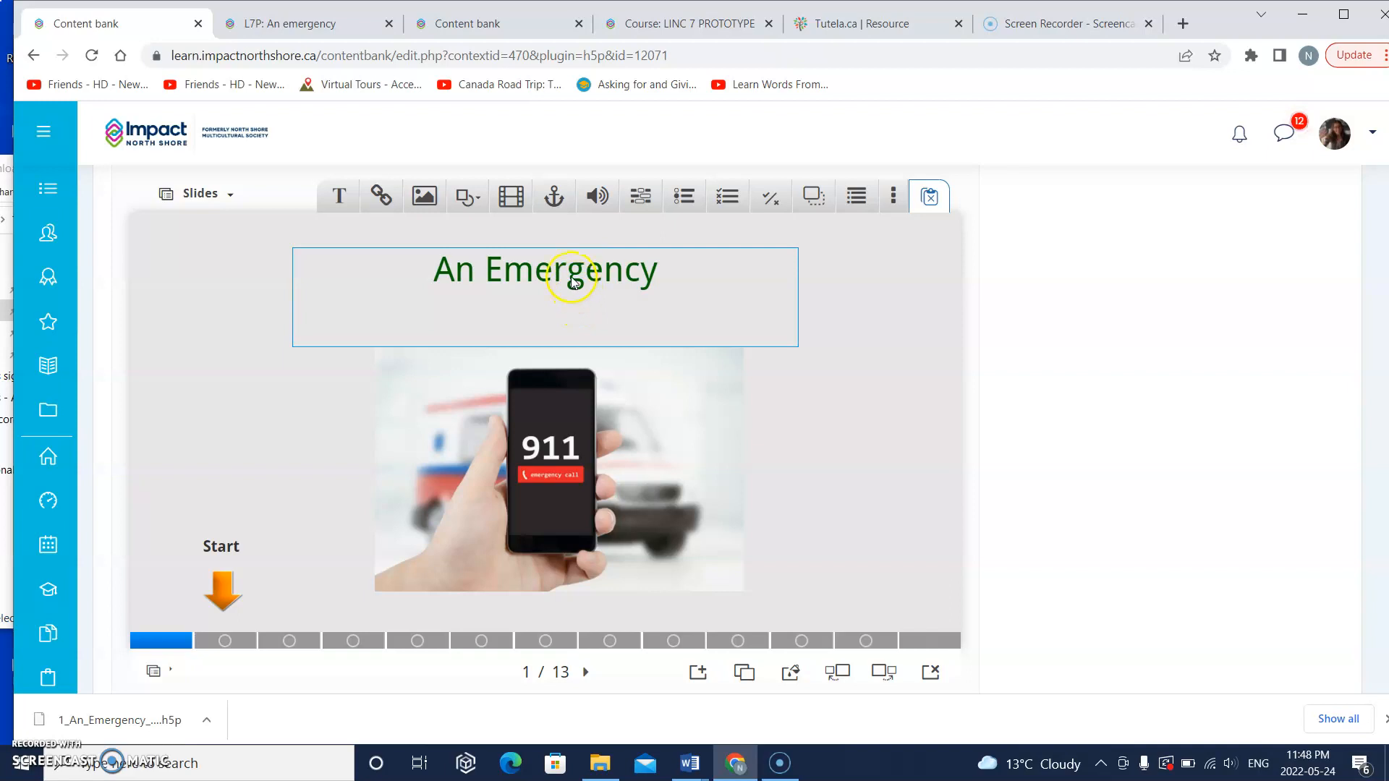
pyautogui.click(573, 281)
pyautogui.click(341, 220)
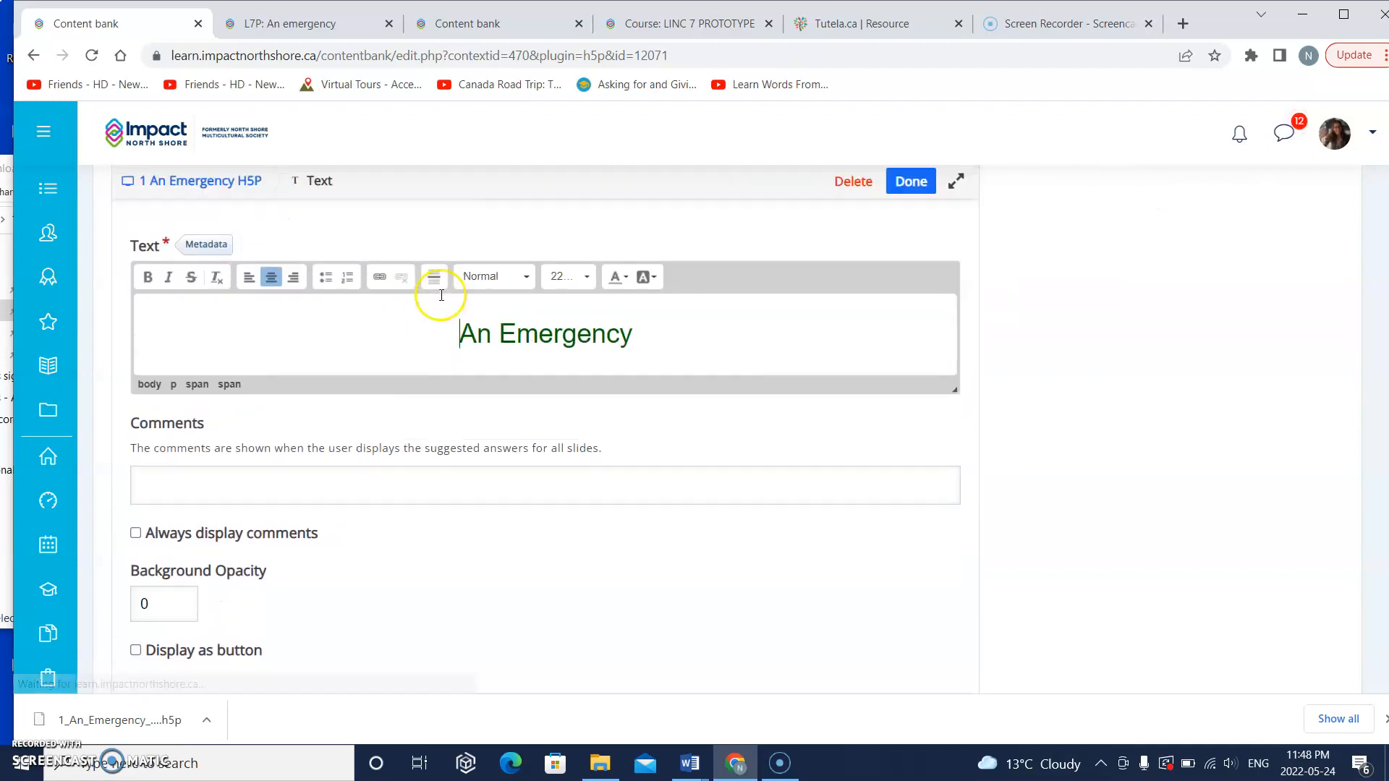
pyautogui.click(487, 418)
pyautogui.press('BackSpace')
pyautogui.write('911')
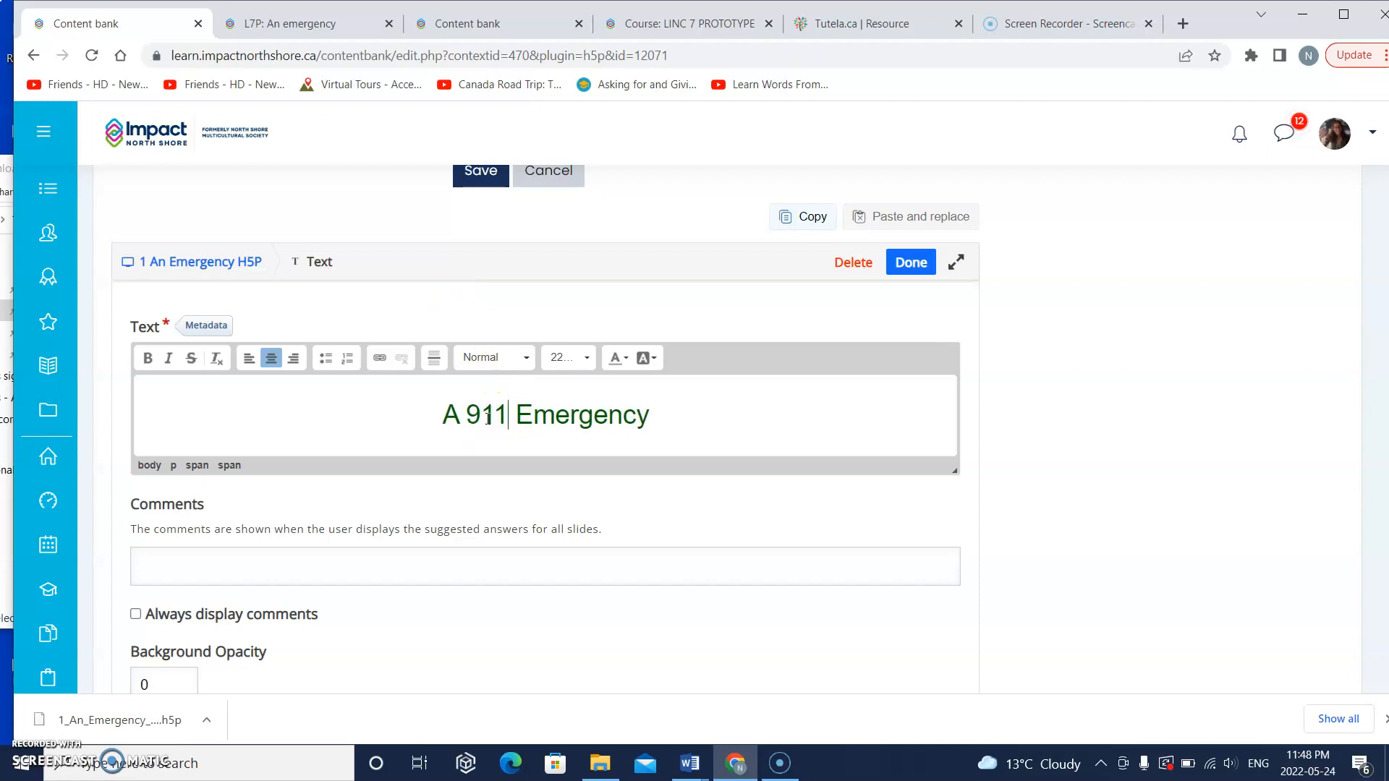
pyautogui.click(907, 263)
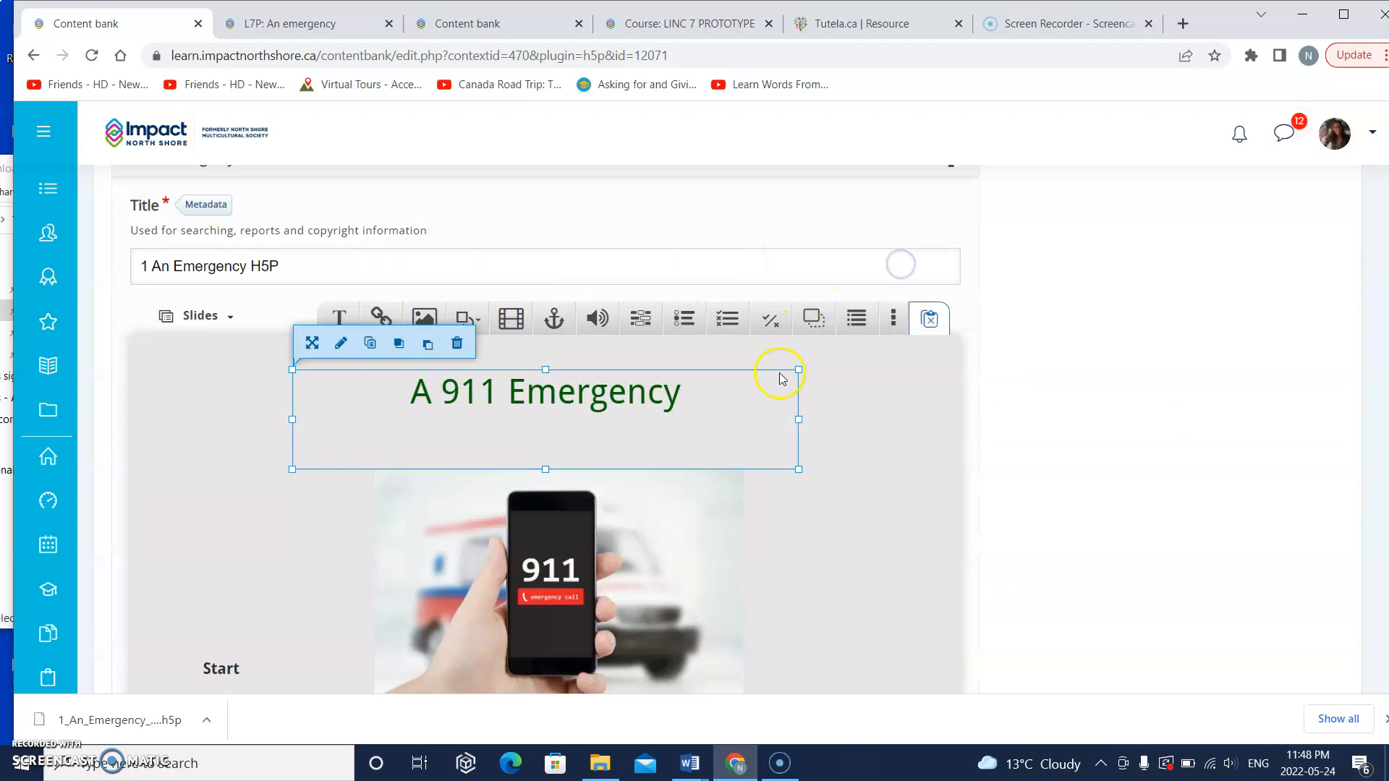
# Step: Delete slide 3, the "Move the letters to spell the words." exercise, from the presentation
pyautogui.scroll(-3, 779, 378)
pyautogui.click(235, 576)
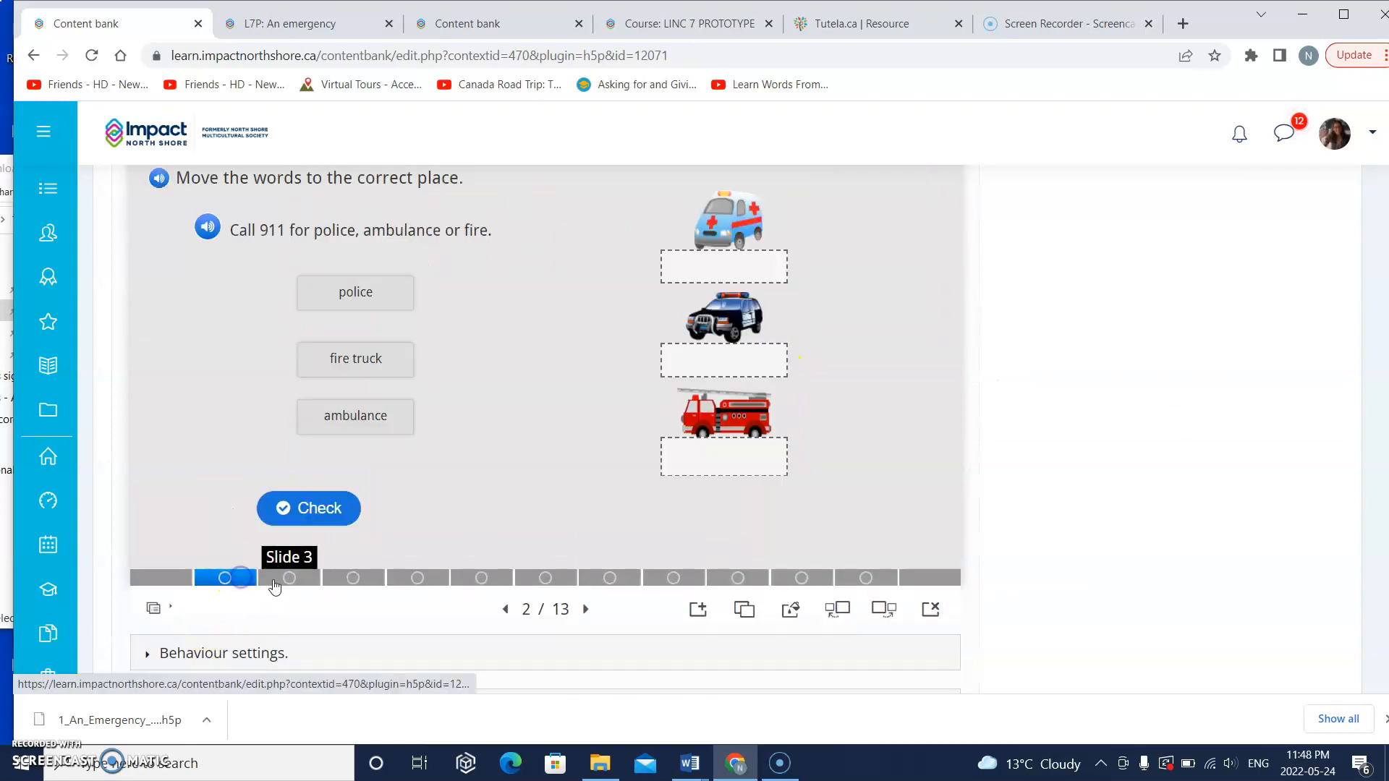
pyautogui.click(341, 583)
pyautogui.click(298, 579)
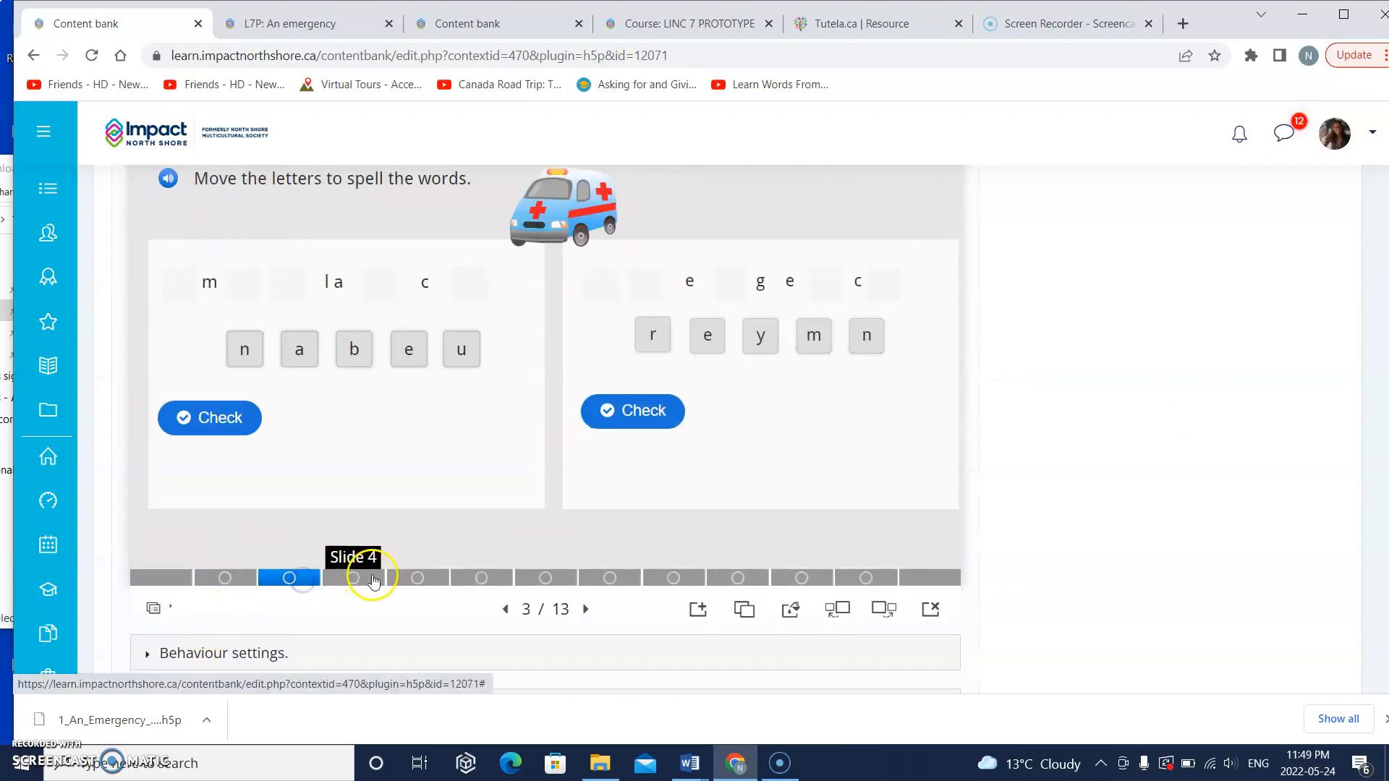
pyautogui.click(366, 496)
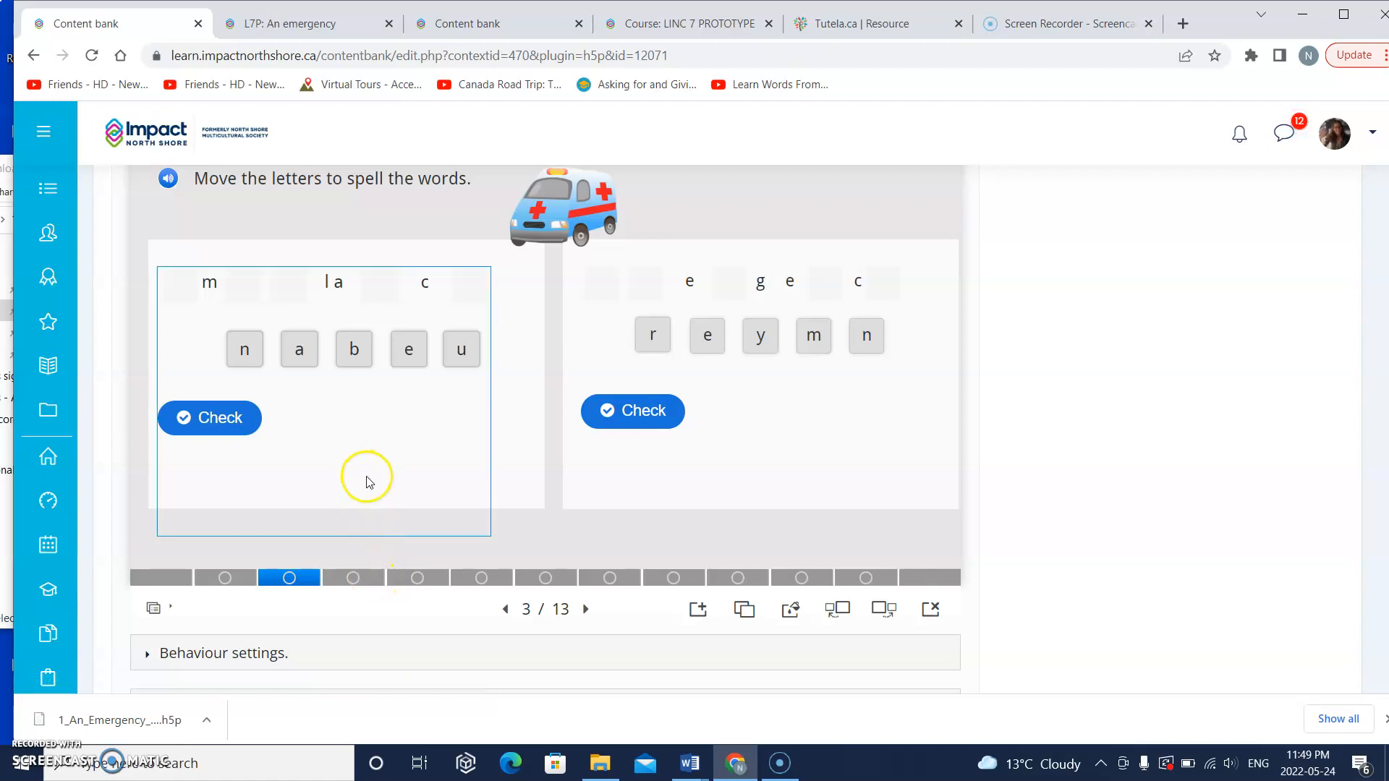
pyautogui.click(873, 240)
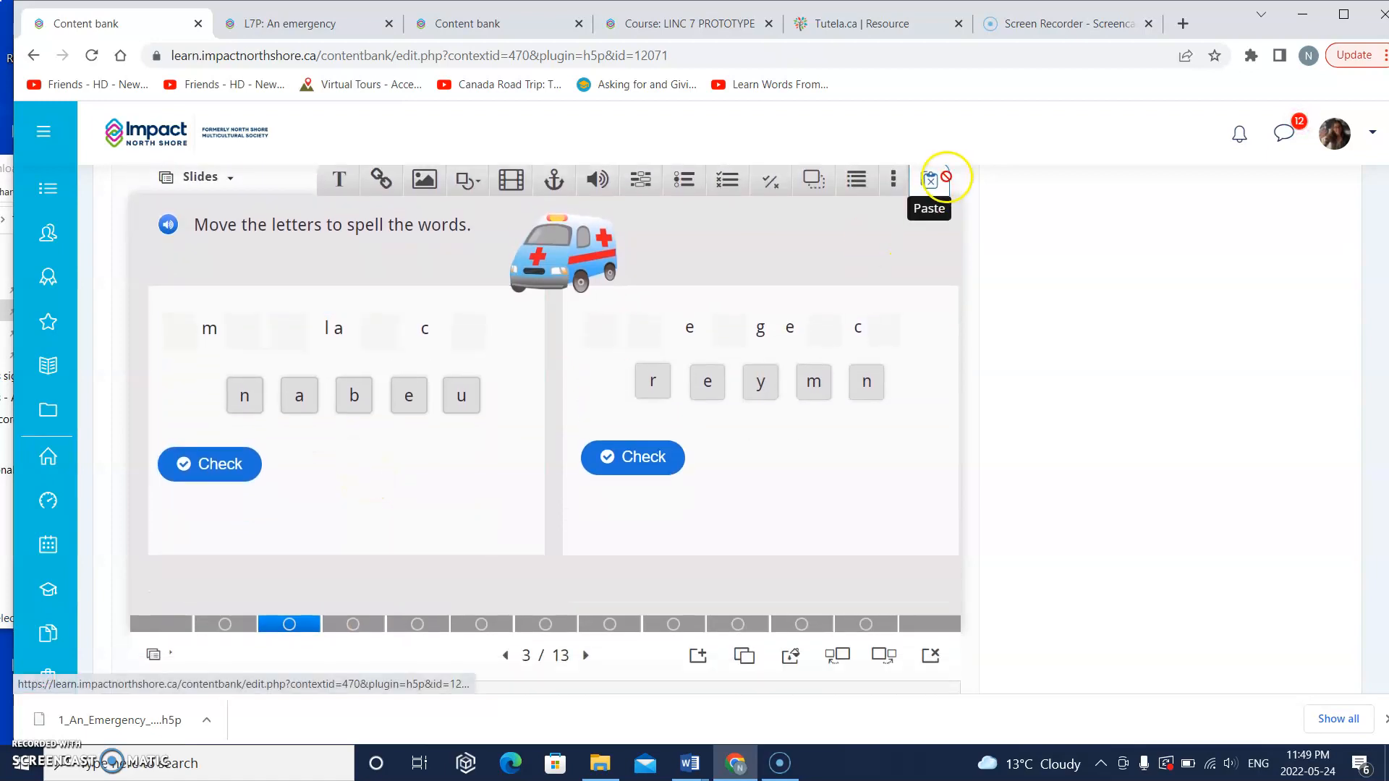
pyautogui.click(926, 658)
pyautogui.click(796, 159)
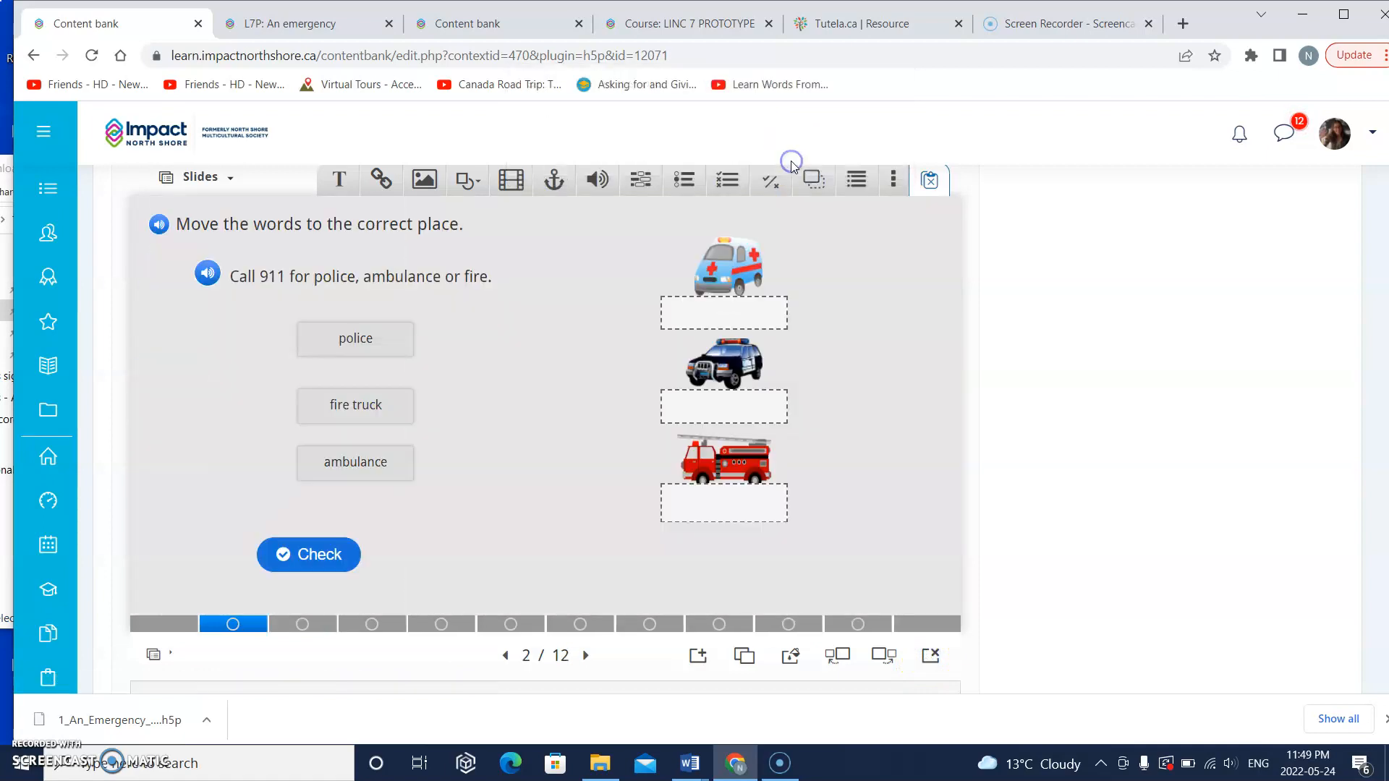
# Step: Look through the presentation's exercise slides from slide 4 to slide 8
pyautogui.click(391, 623)
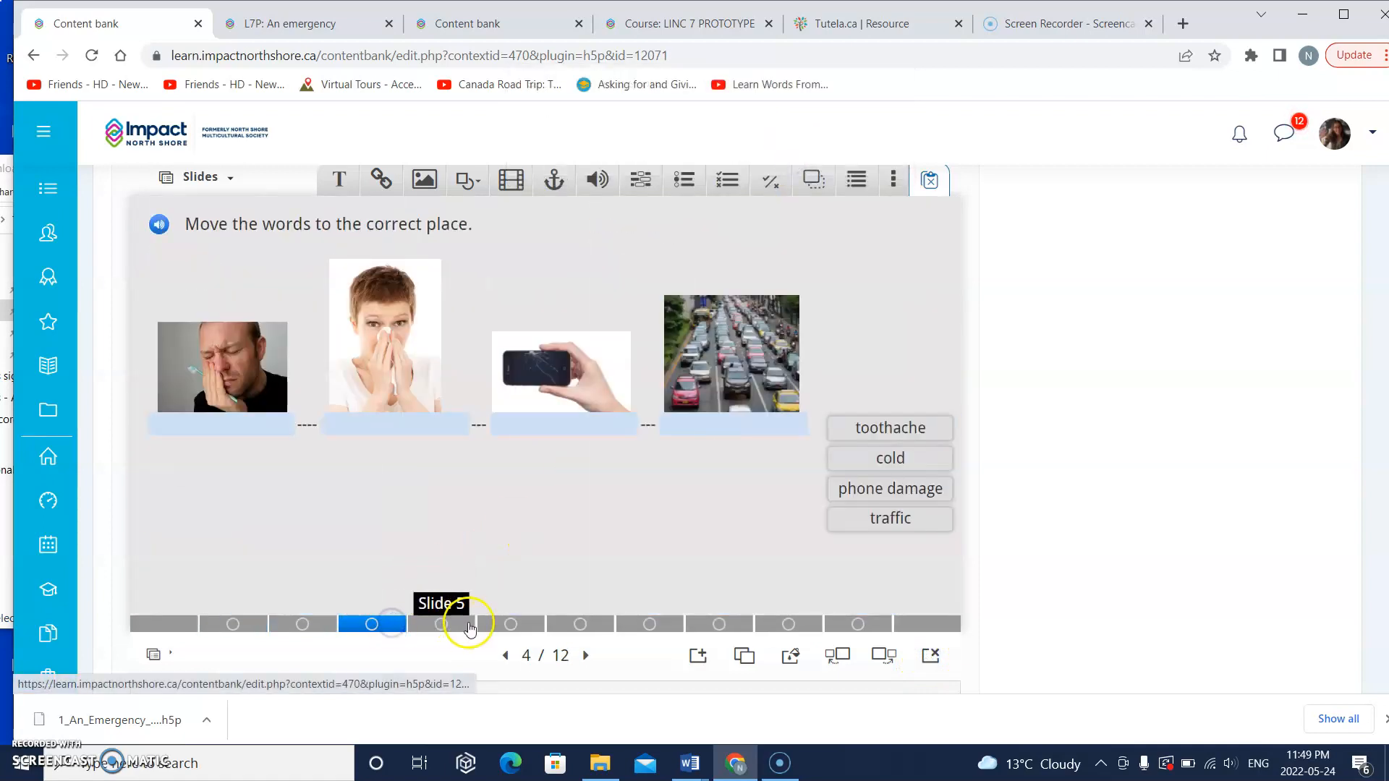
pyautogui.click(469, 626)
pyautogui.click(515, 623)
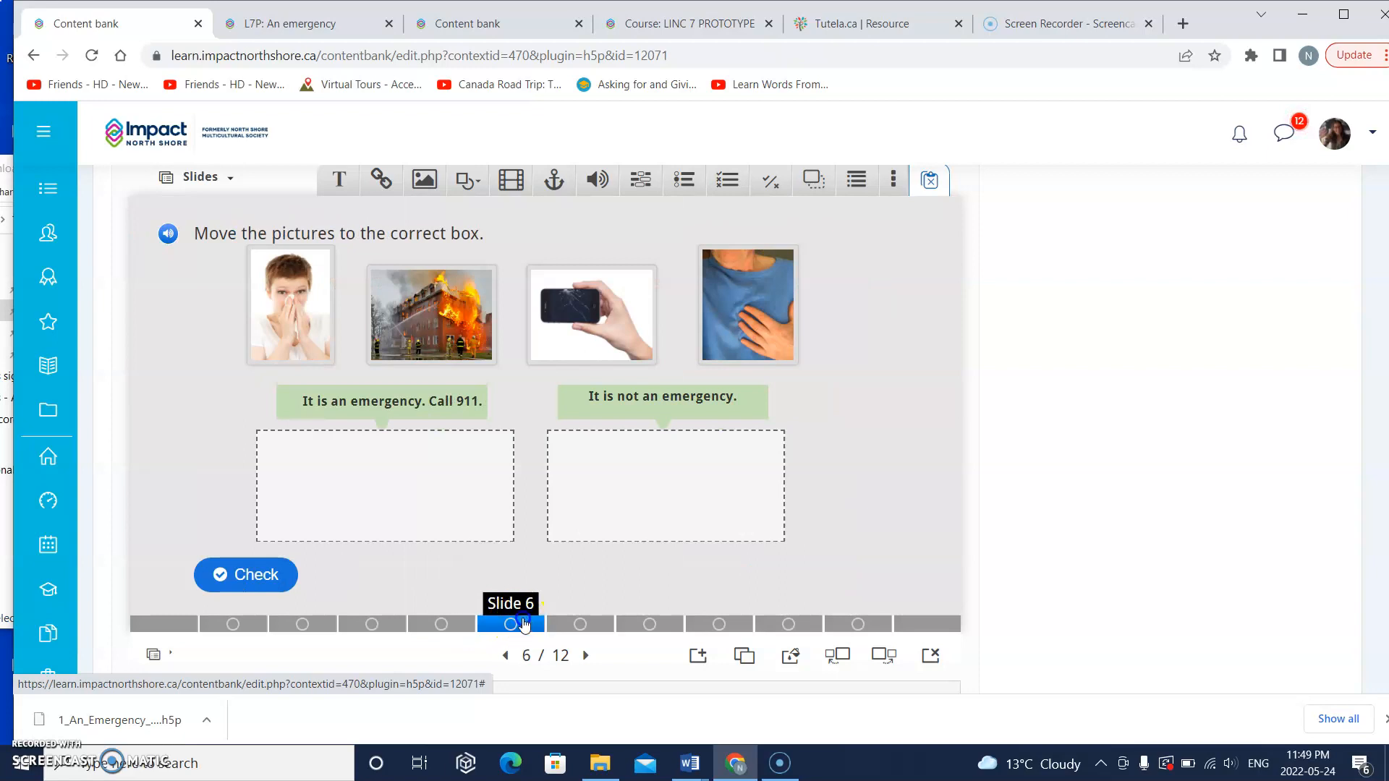
pyautogui.click(598, 621)
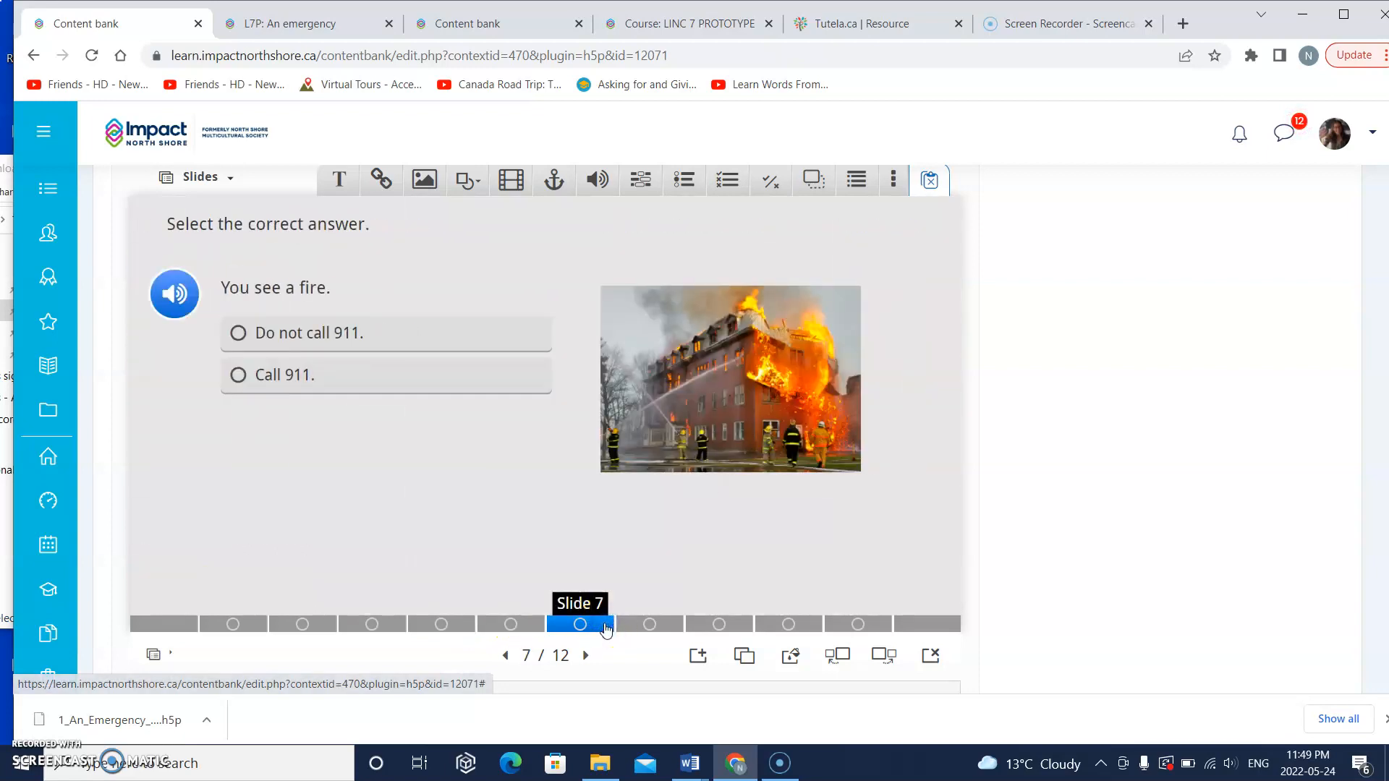
pyautogui.click(644, 623)
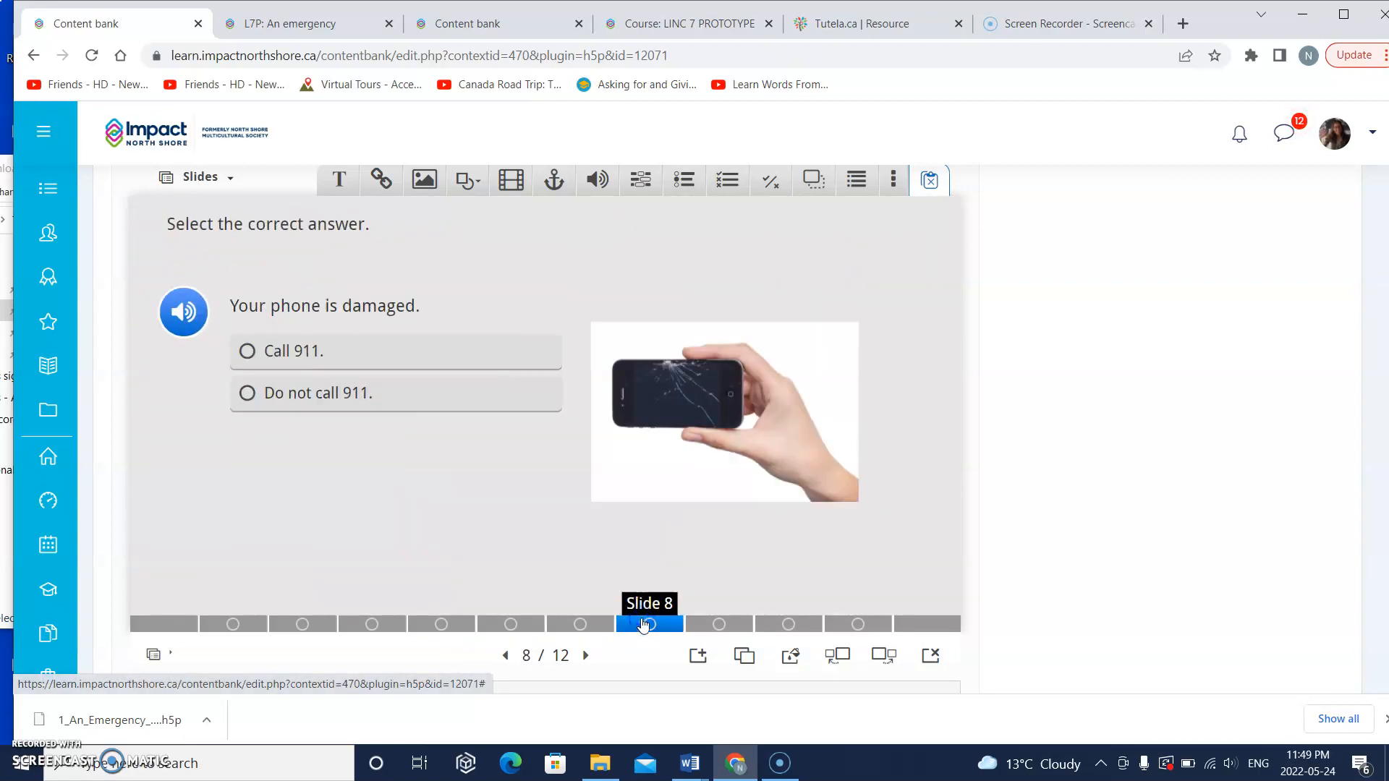
# Step: Save the edited H5P content, check its first slide in the content bank view, and close it
pyautogui.scroll(4, 649, 559)
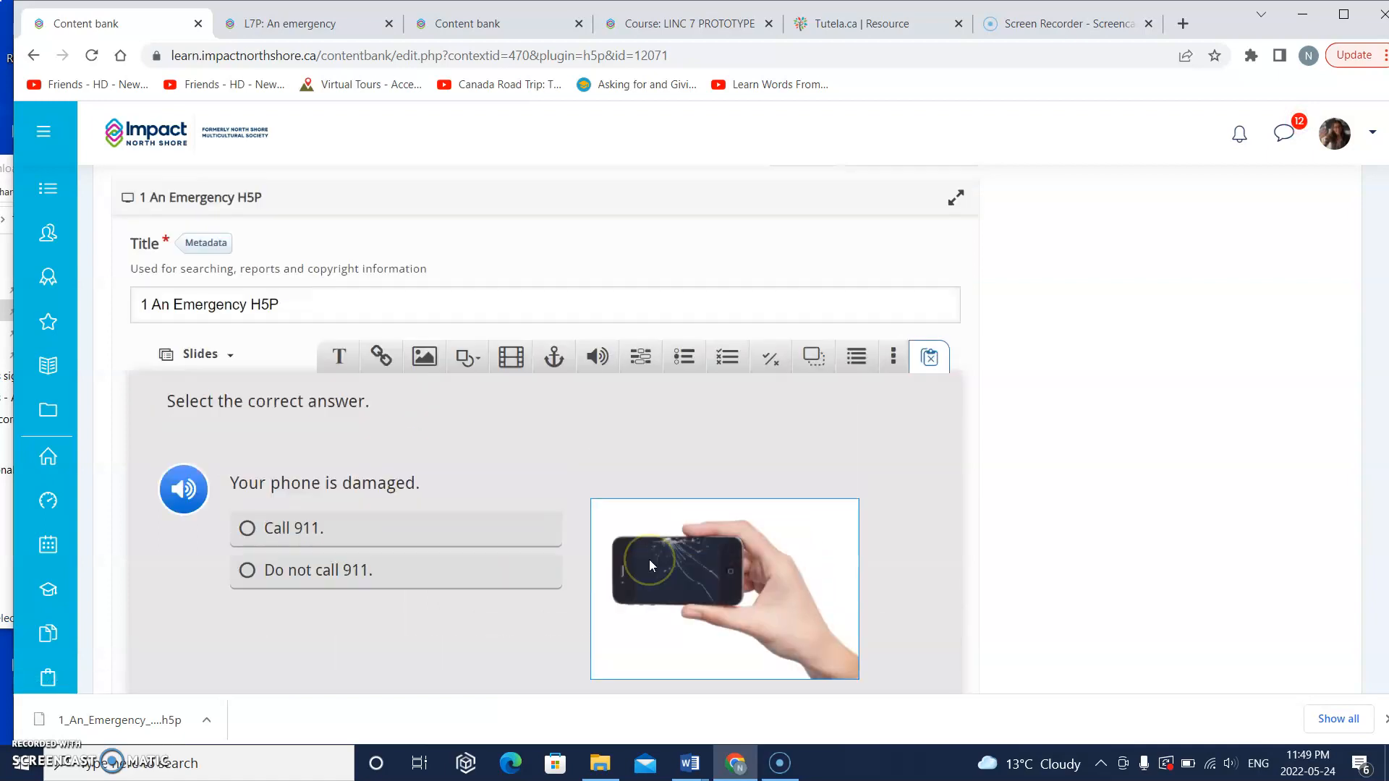
pyautogui.scroll(2, 649, 559)
pyautogui.click(479, 361)
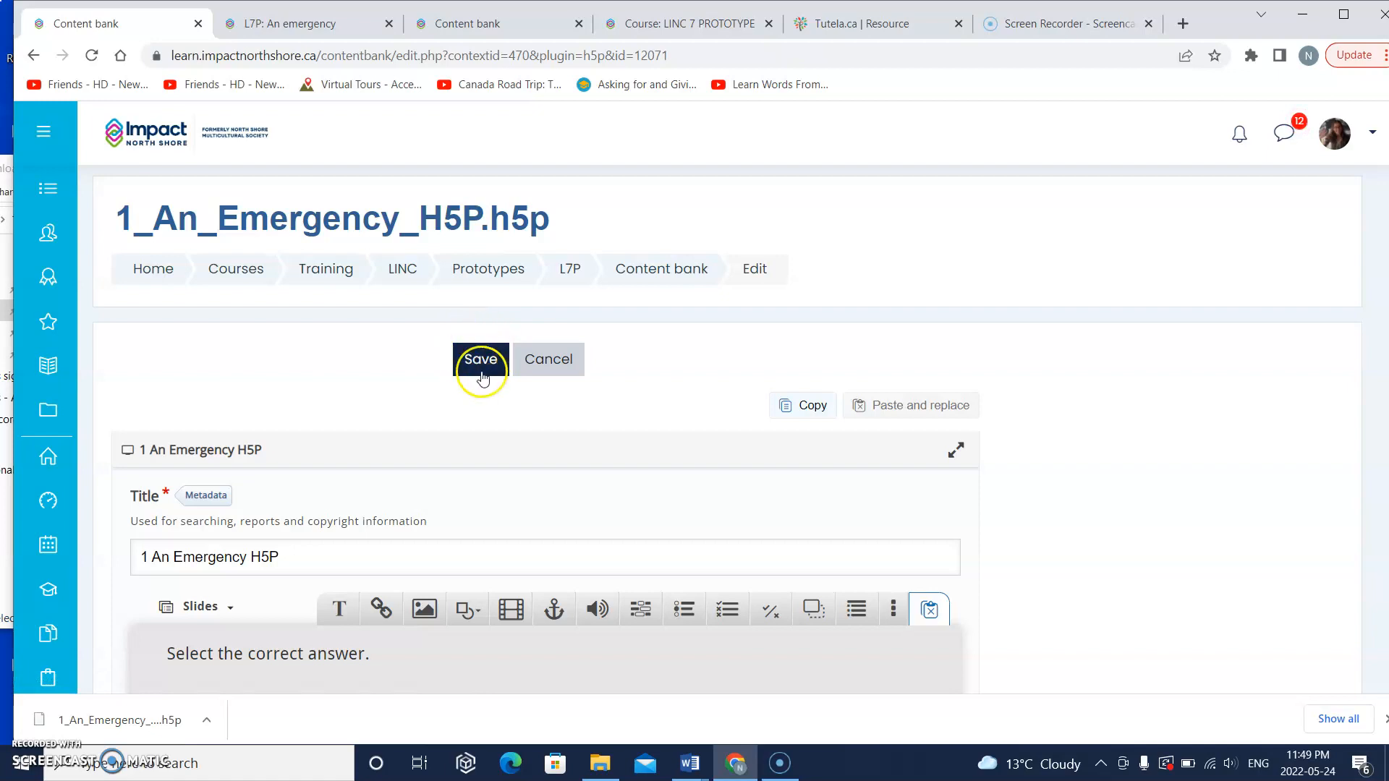
pyautogui.scroll(-1, 489, 383)
pyautogui.scroll(-8, 488, 383)
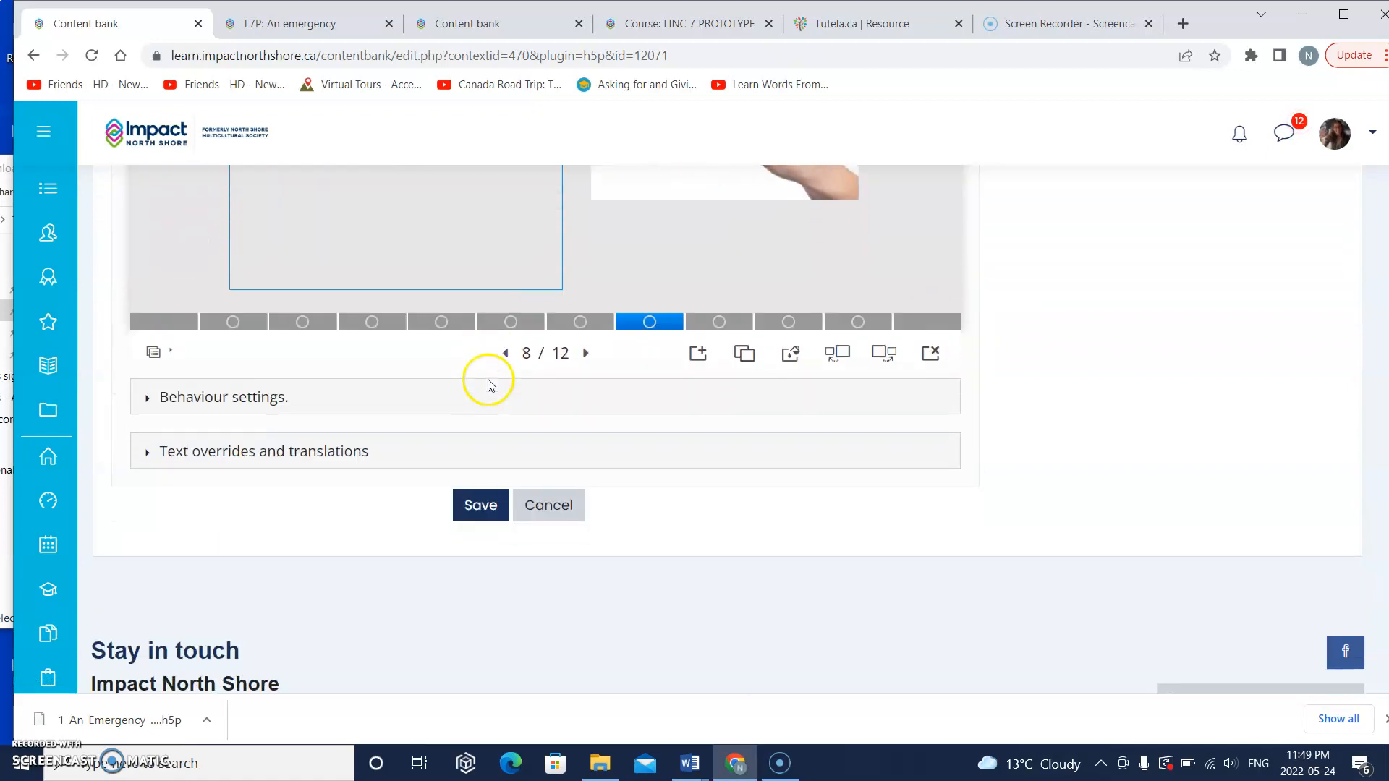
pyautogui.click(478, 512)
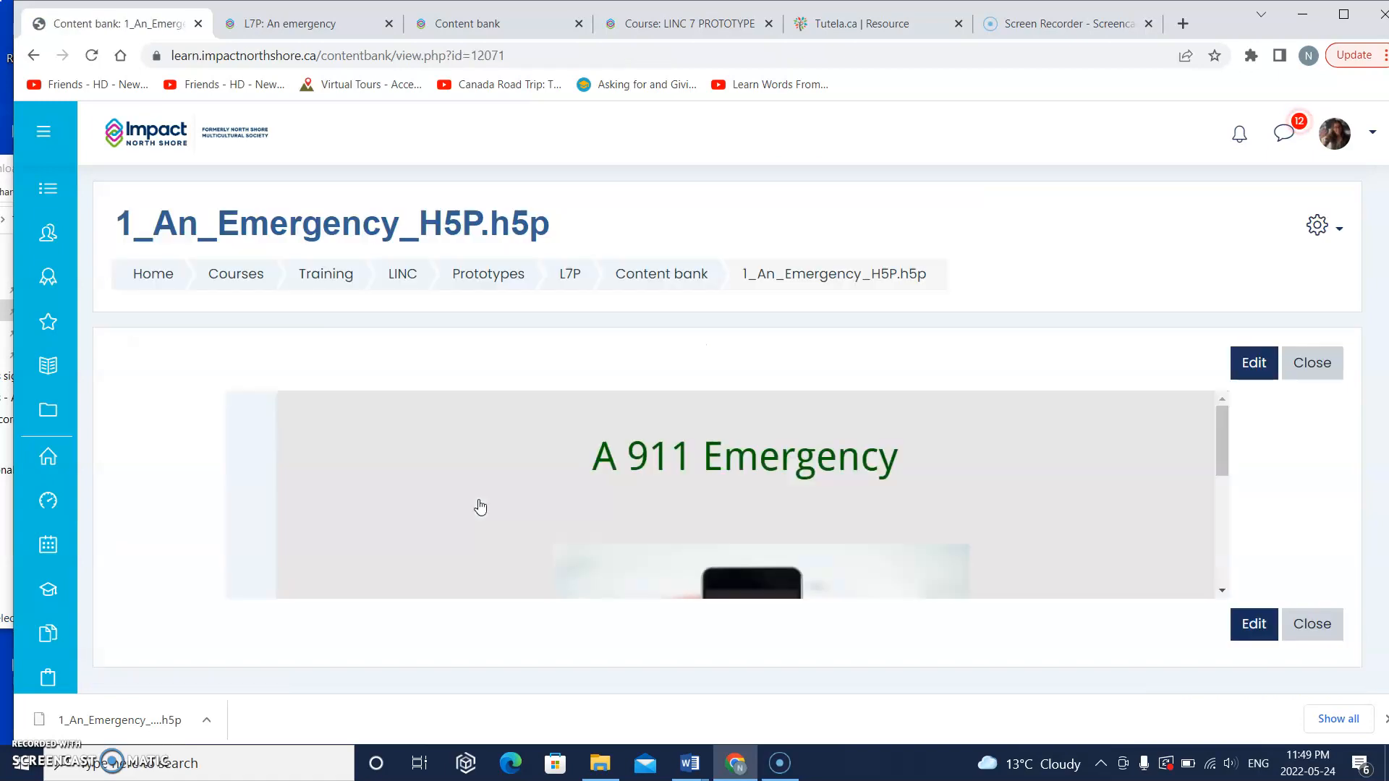
pyautogui.scroll(-2, 481, 506)
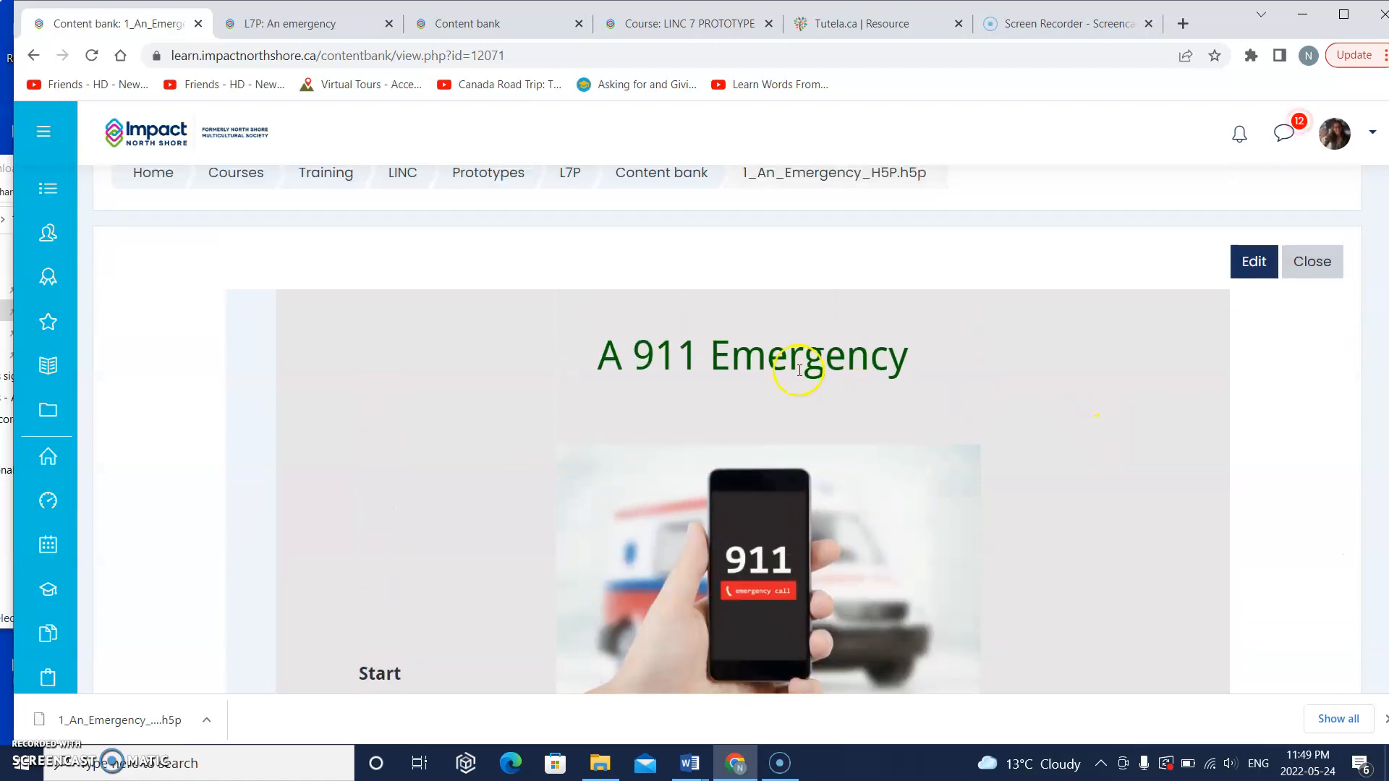
pyautogui.click(1298, 275)
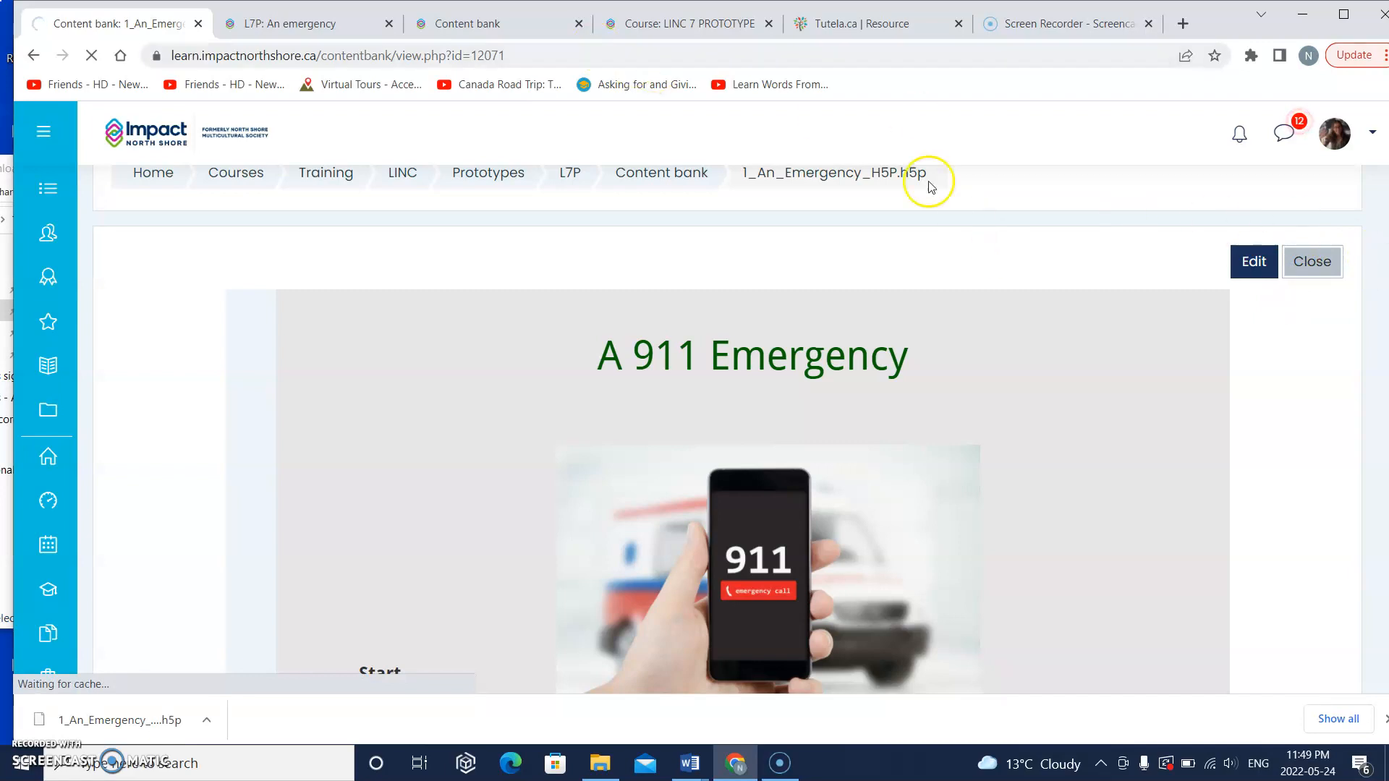
# Step: Return to the LINC 7 PROTOTYPE course page and turn on editing
pyautogui.click(327, 22)
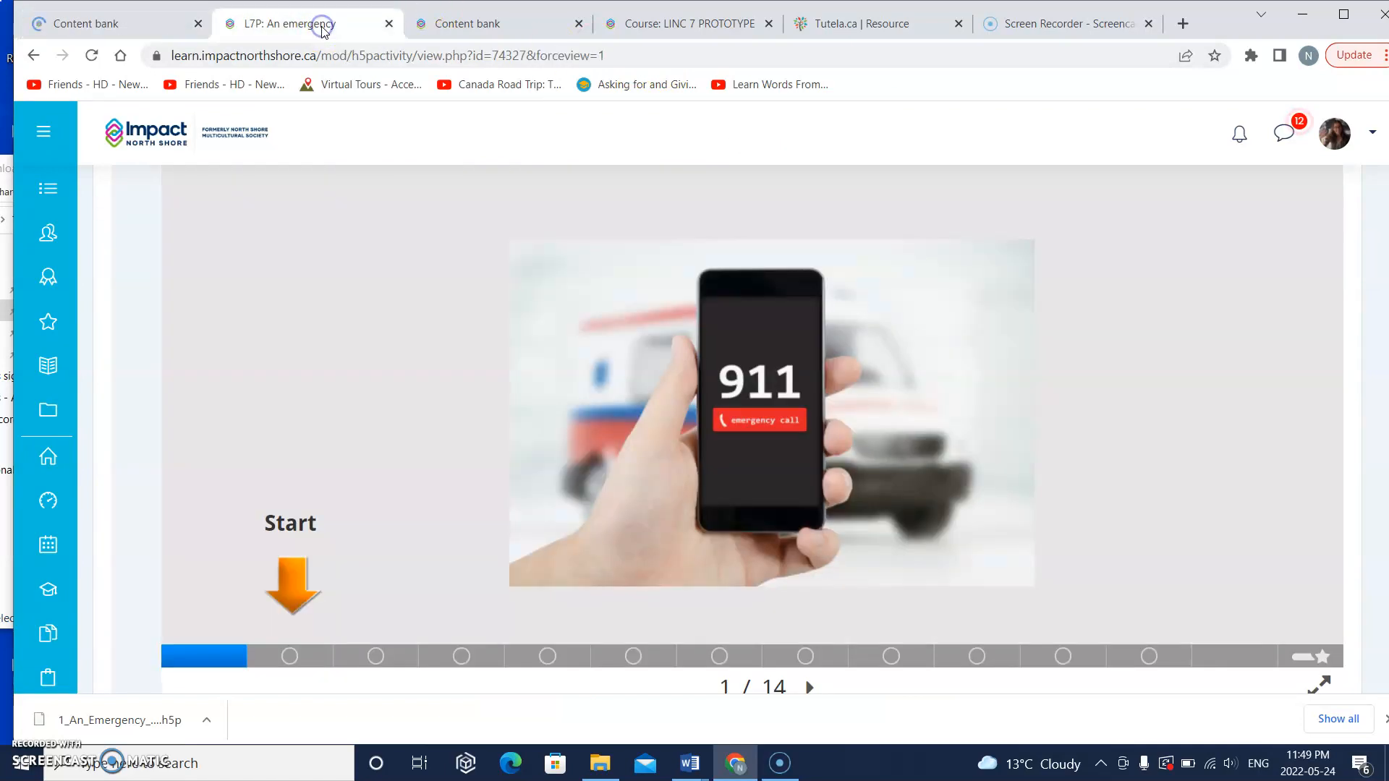
pyautogui.click(439, 20)
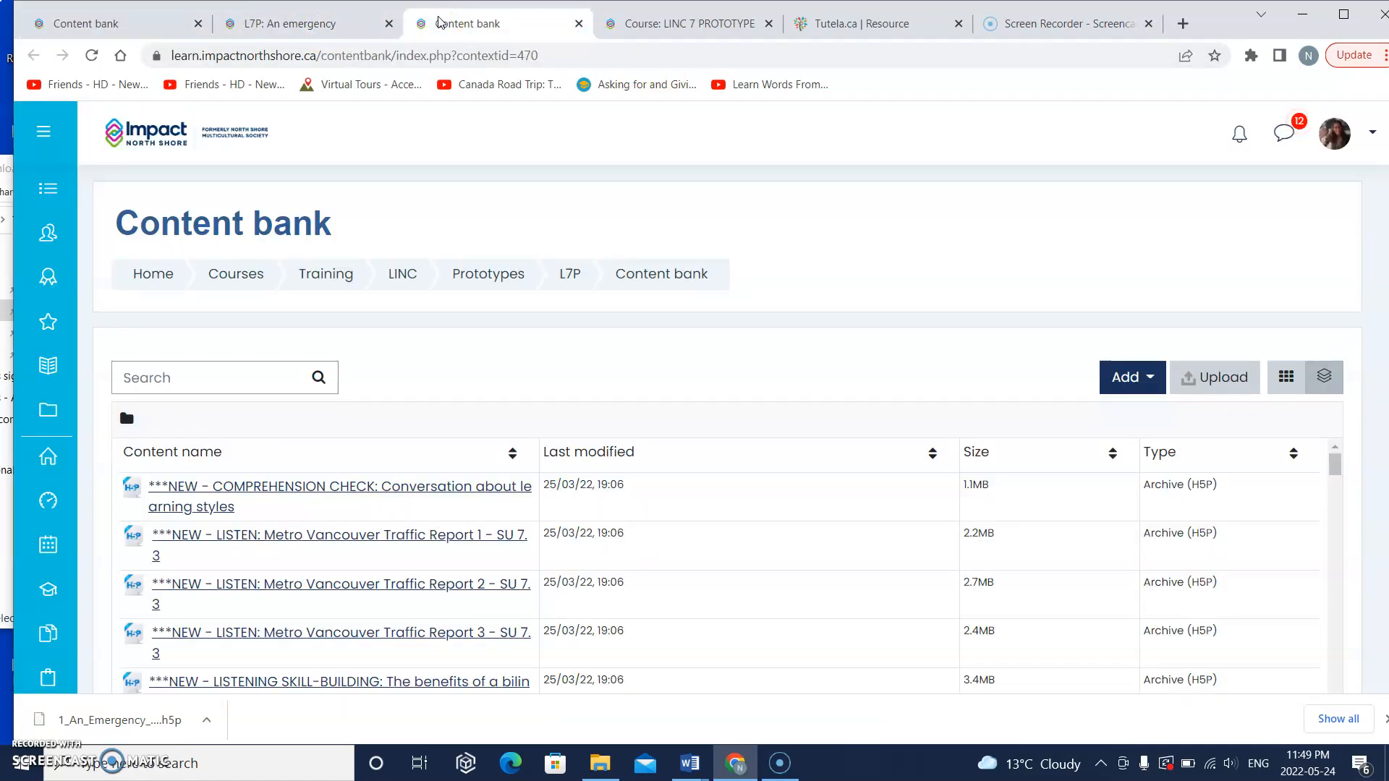
pyautogui.click(709, 25)
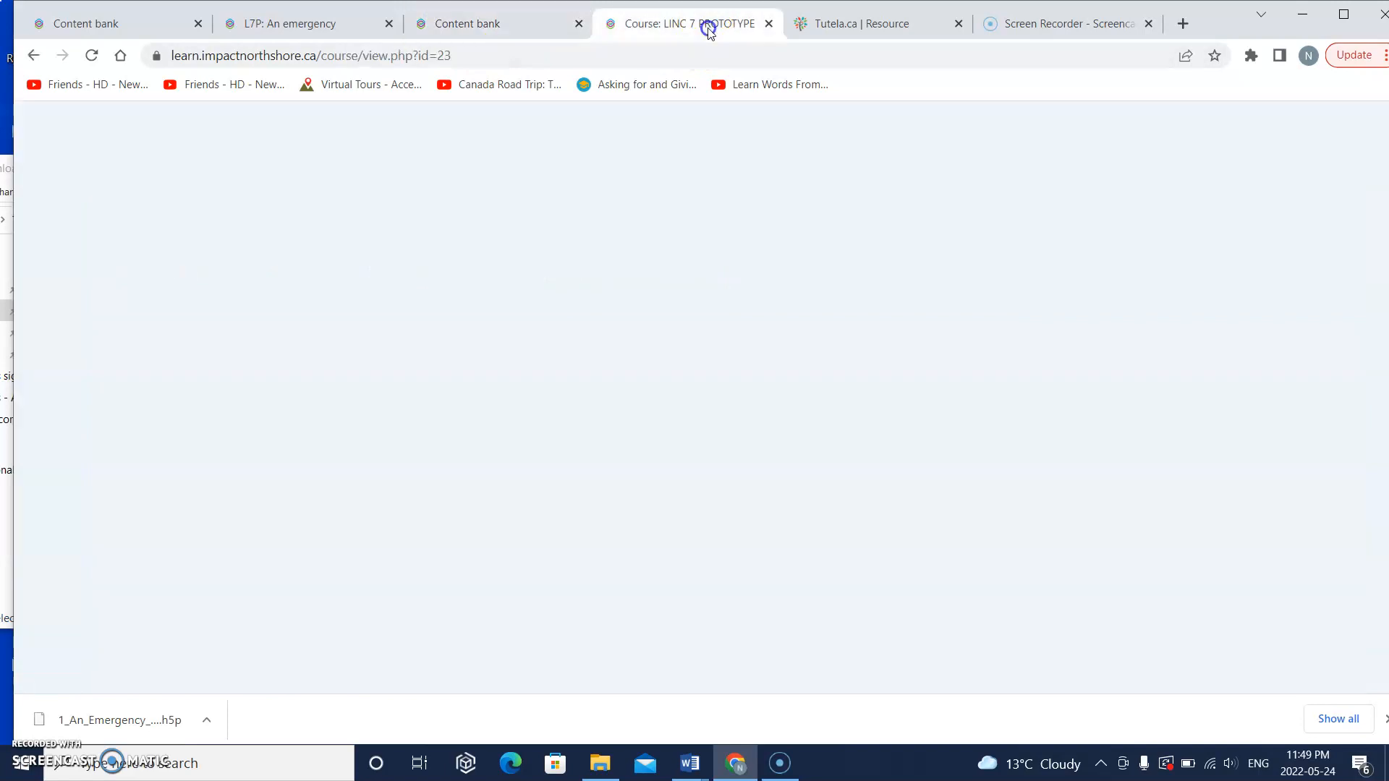
pyautogui.scroll(1, 707, 268)
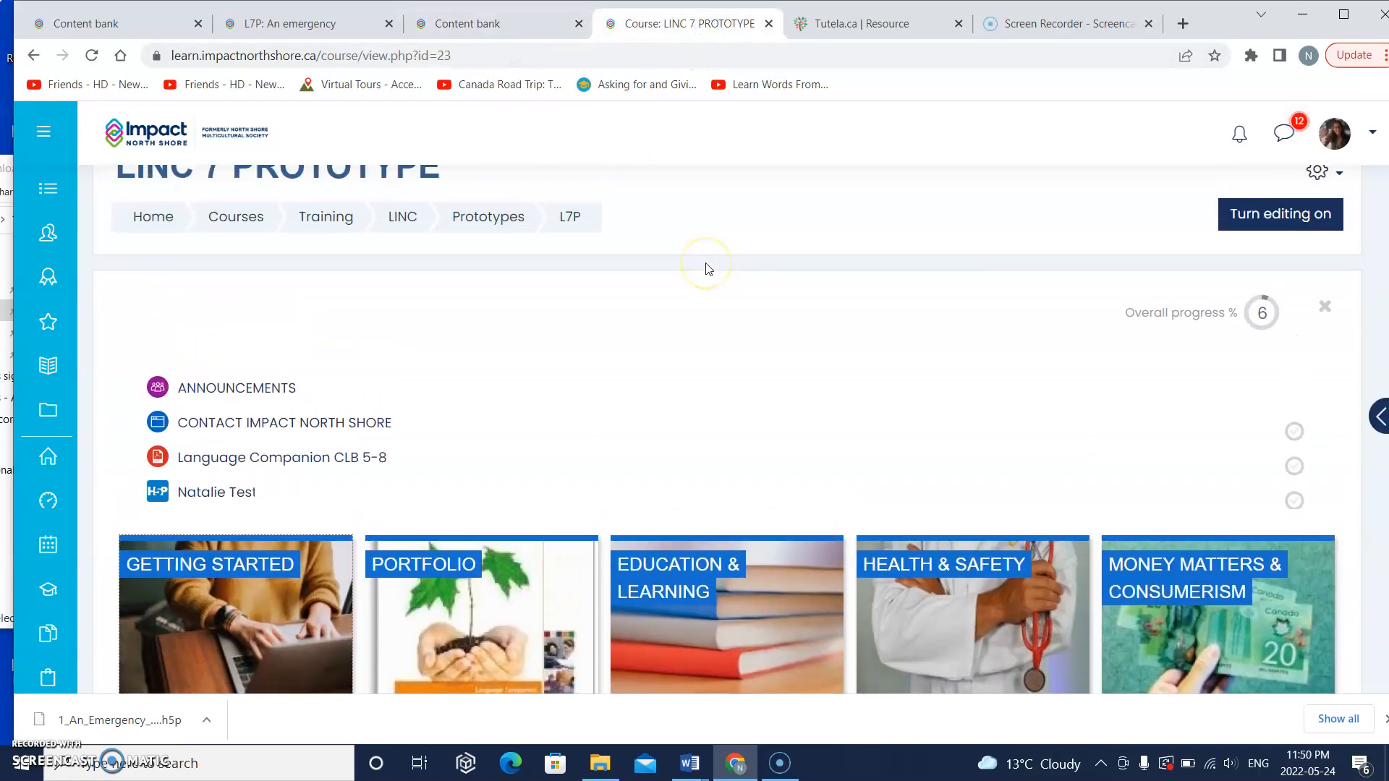
pyautogui.click(1289, 213)
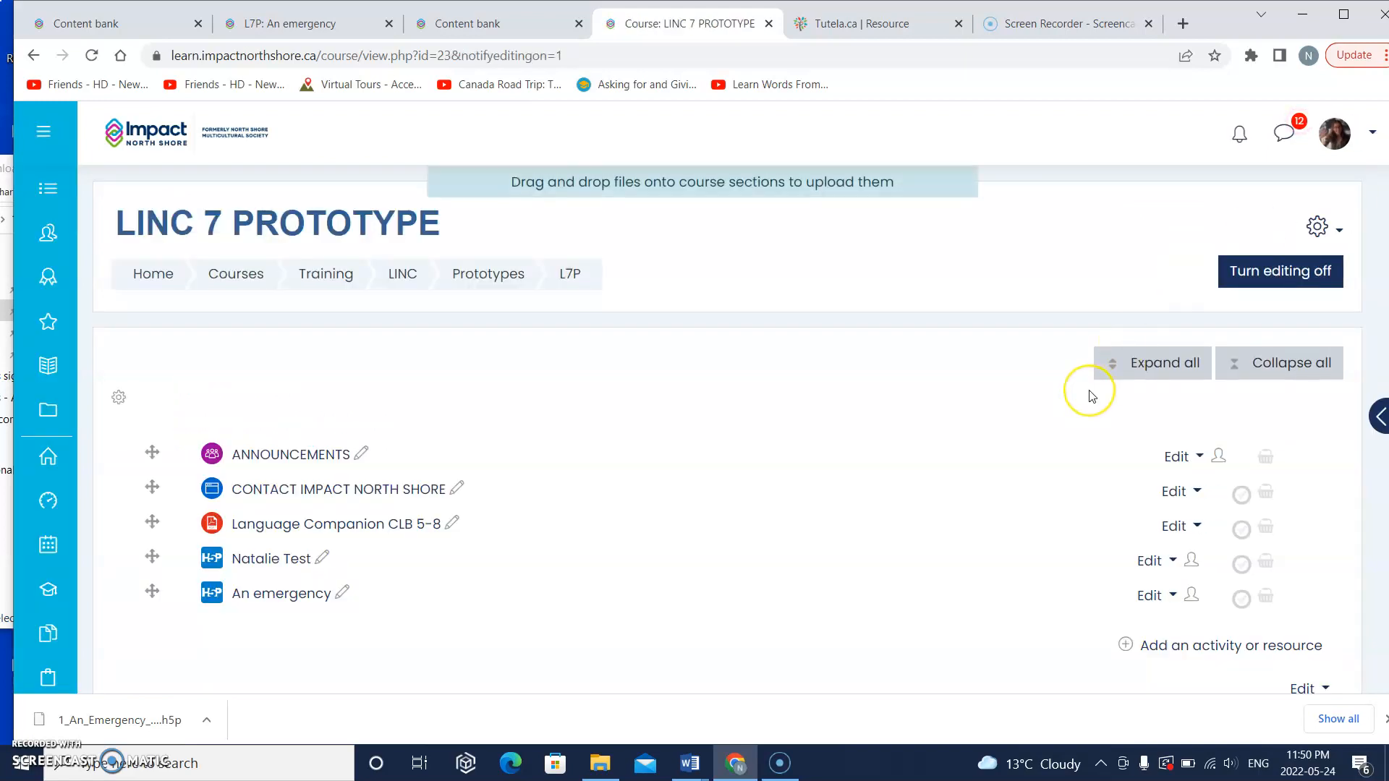
# Step: Start adding a new H5P activity to the course's opening section, above GETTING STARTED
pyautogui.scroll(-2, 1089, 394)
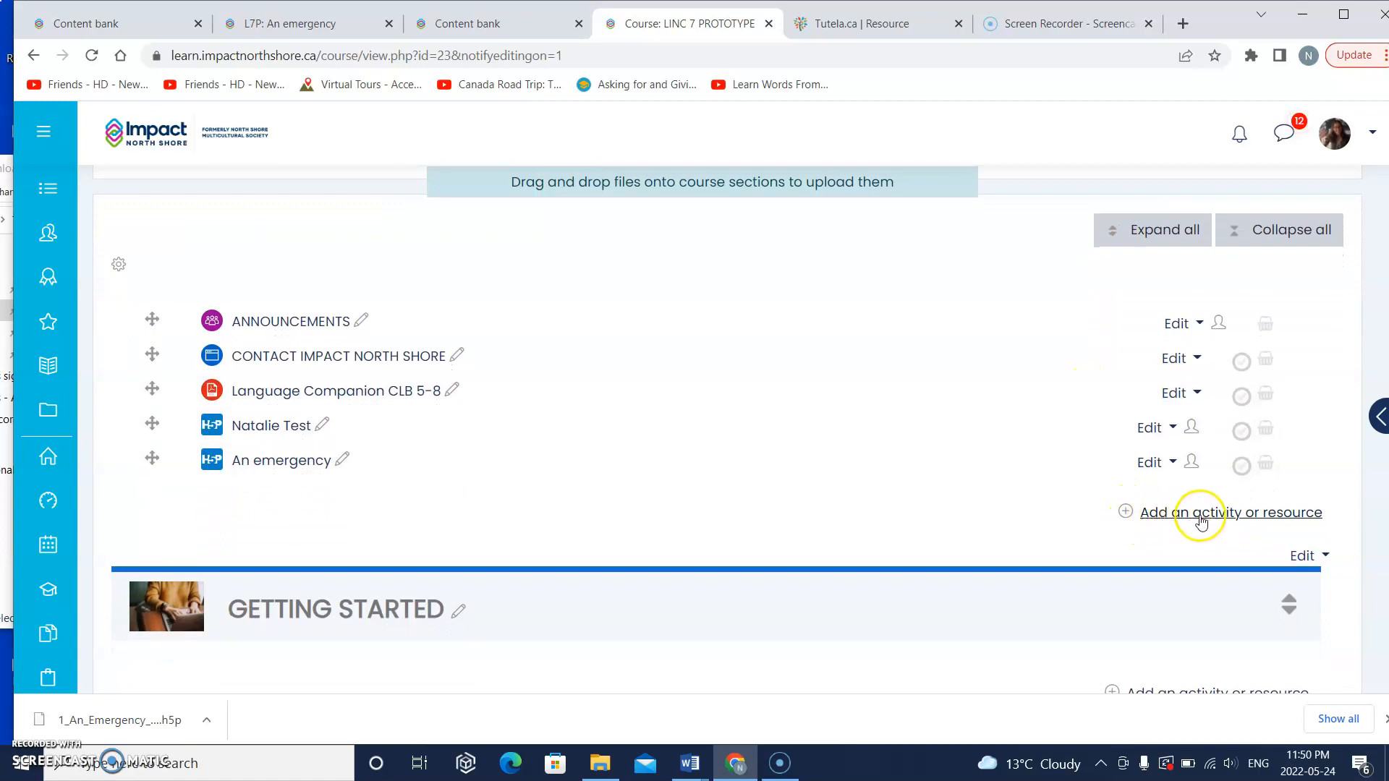
pyautogui.click(1239, 513)
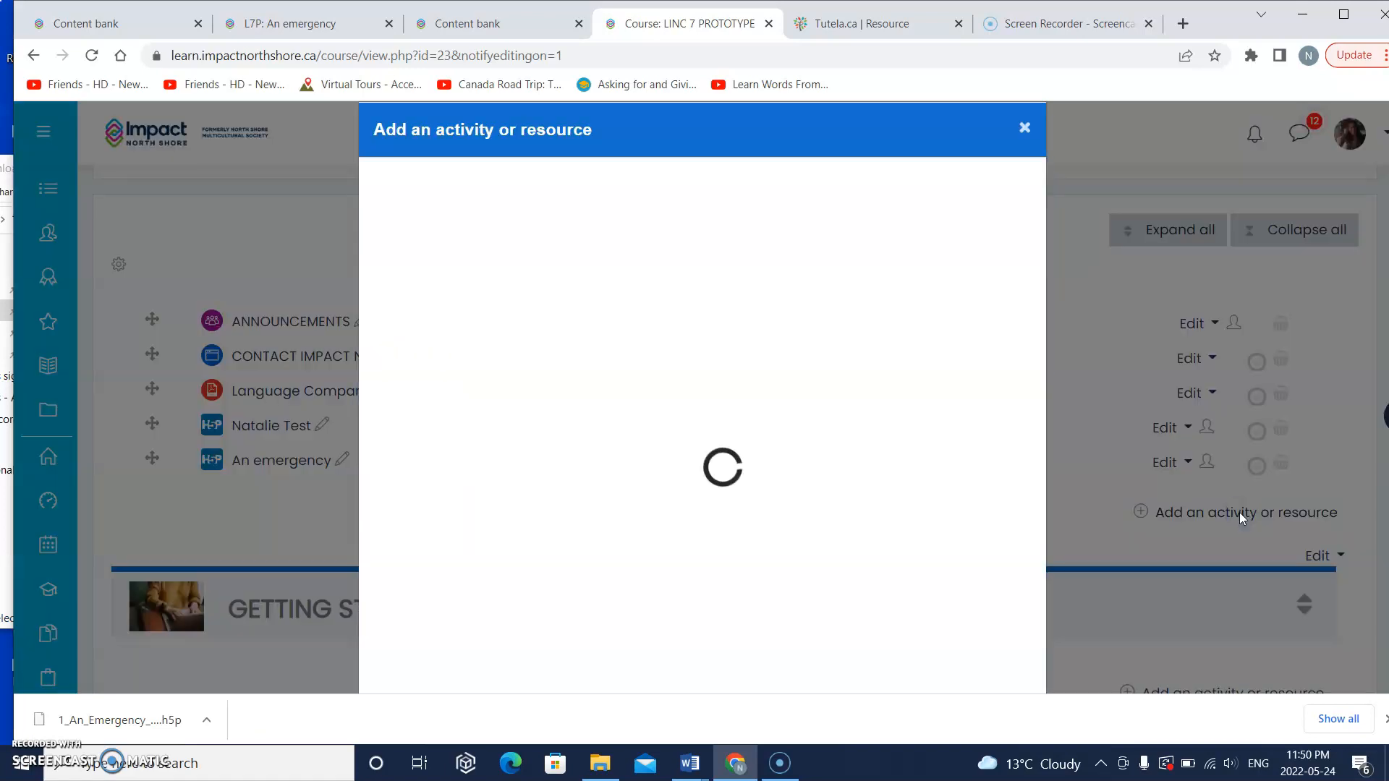
pyautogui.scroll(-3, 816, 535)
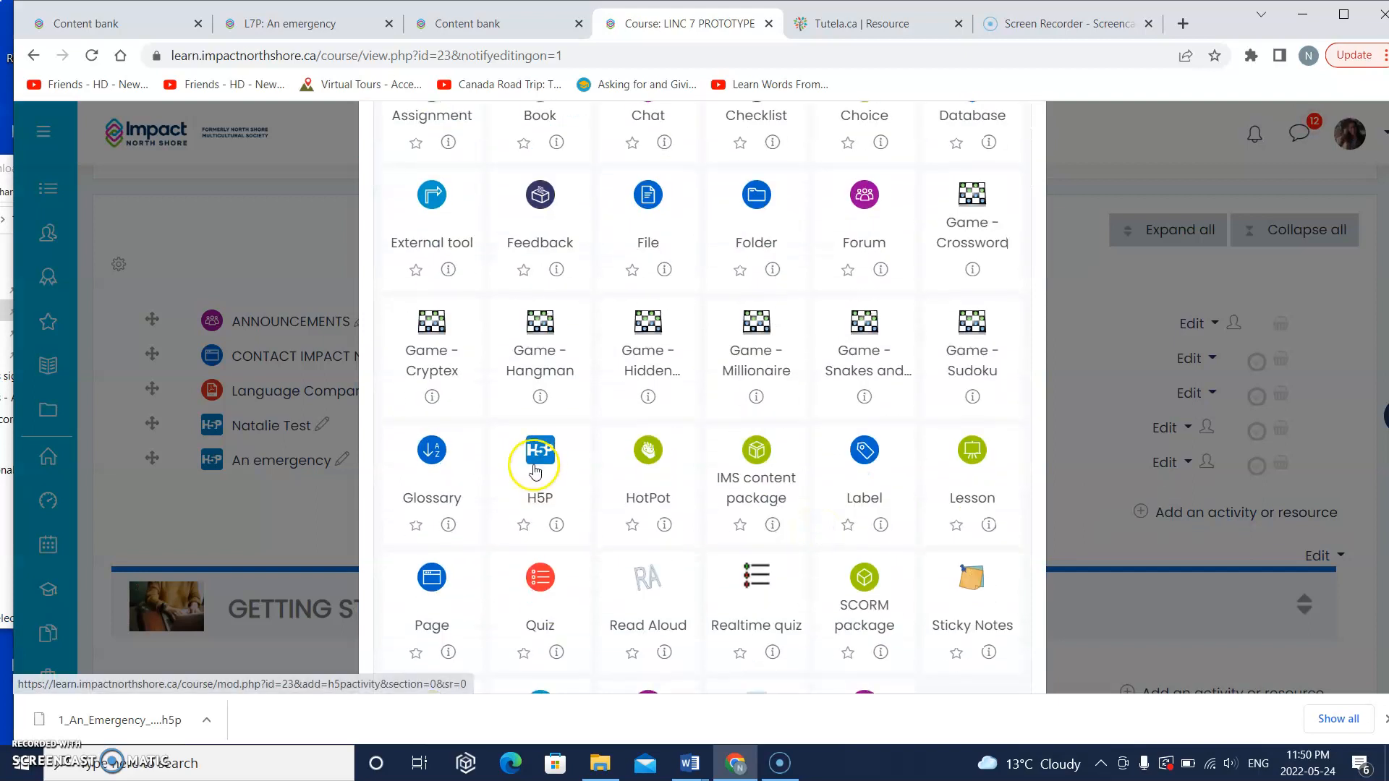
pyautogui.click(546, 489)
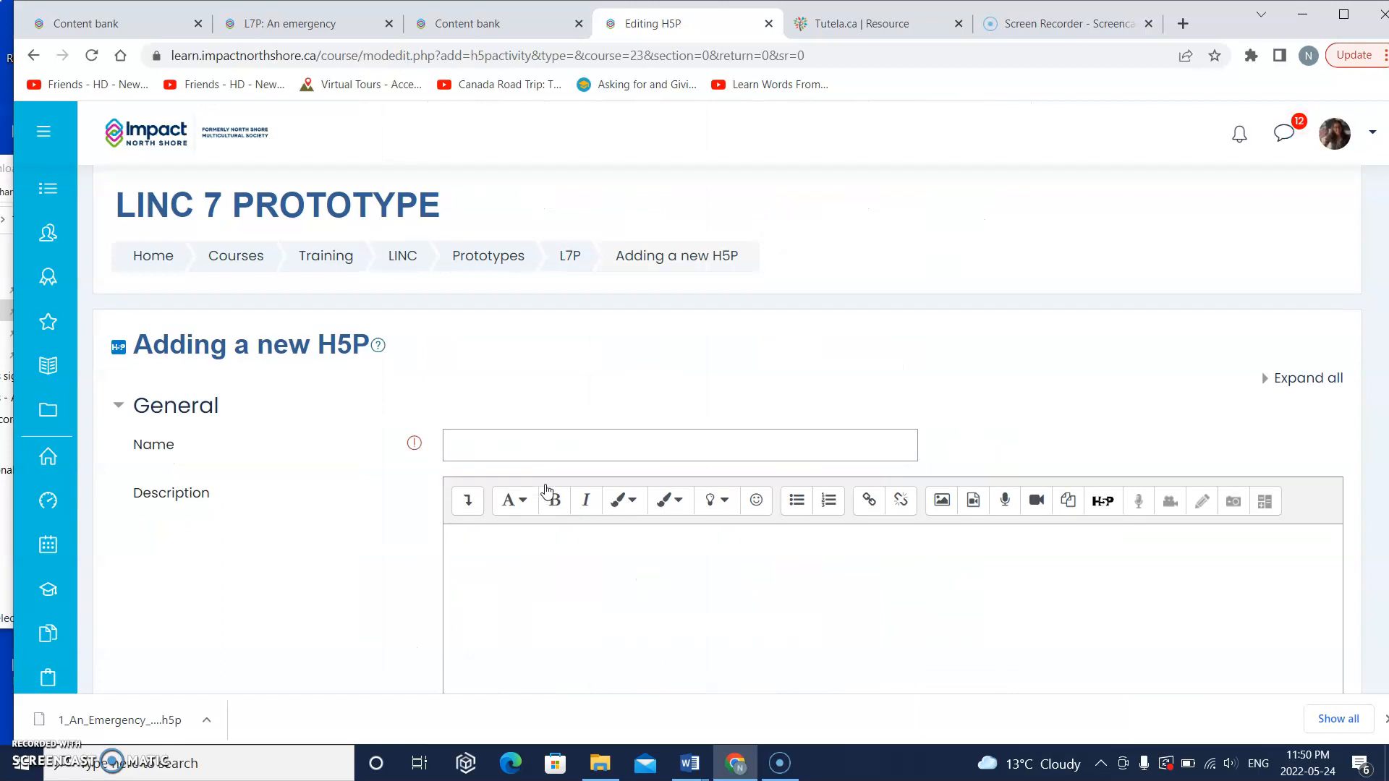
# Step: Name the new H5P activity "A 911 emergency"
pyautogui.click(544, 408)
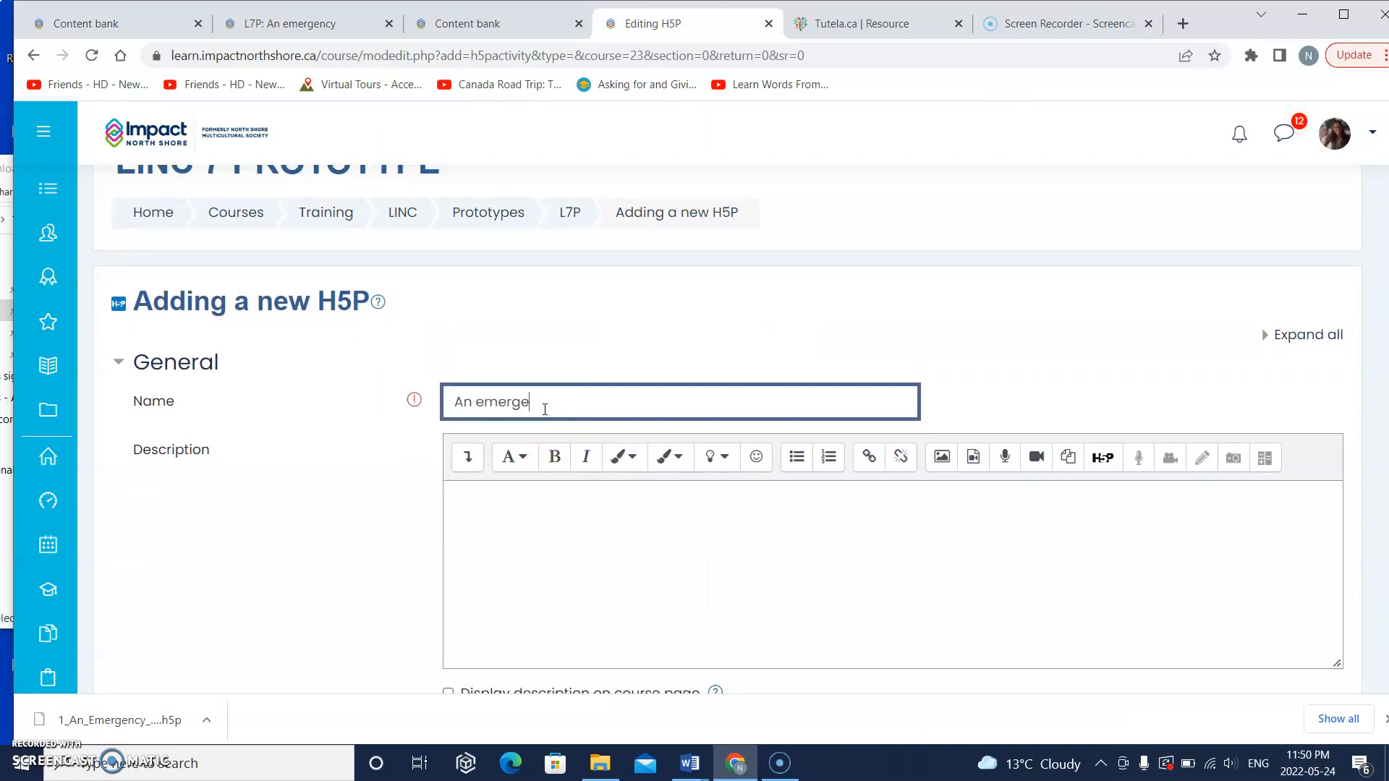
pyautogui.write('An emergency')
pyautogui.scroll(-2, 545, 409)
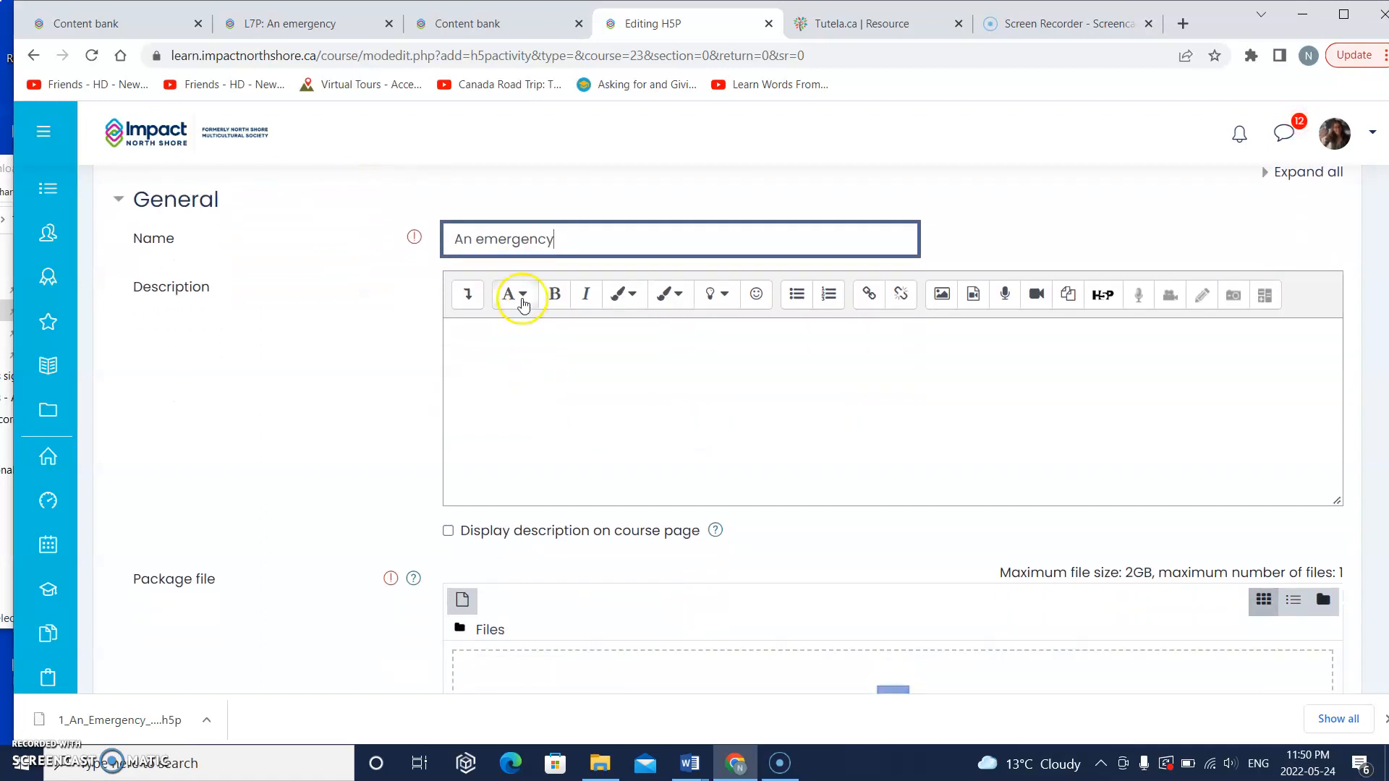
pyautogui.click(470, 238)
pyautogui.press('BackSpace')
pyautogui.write('911')
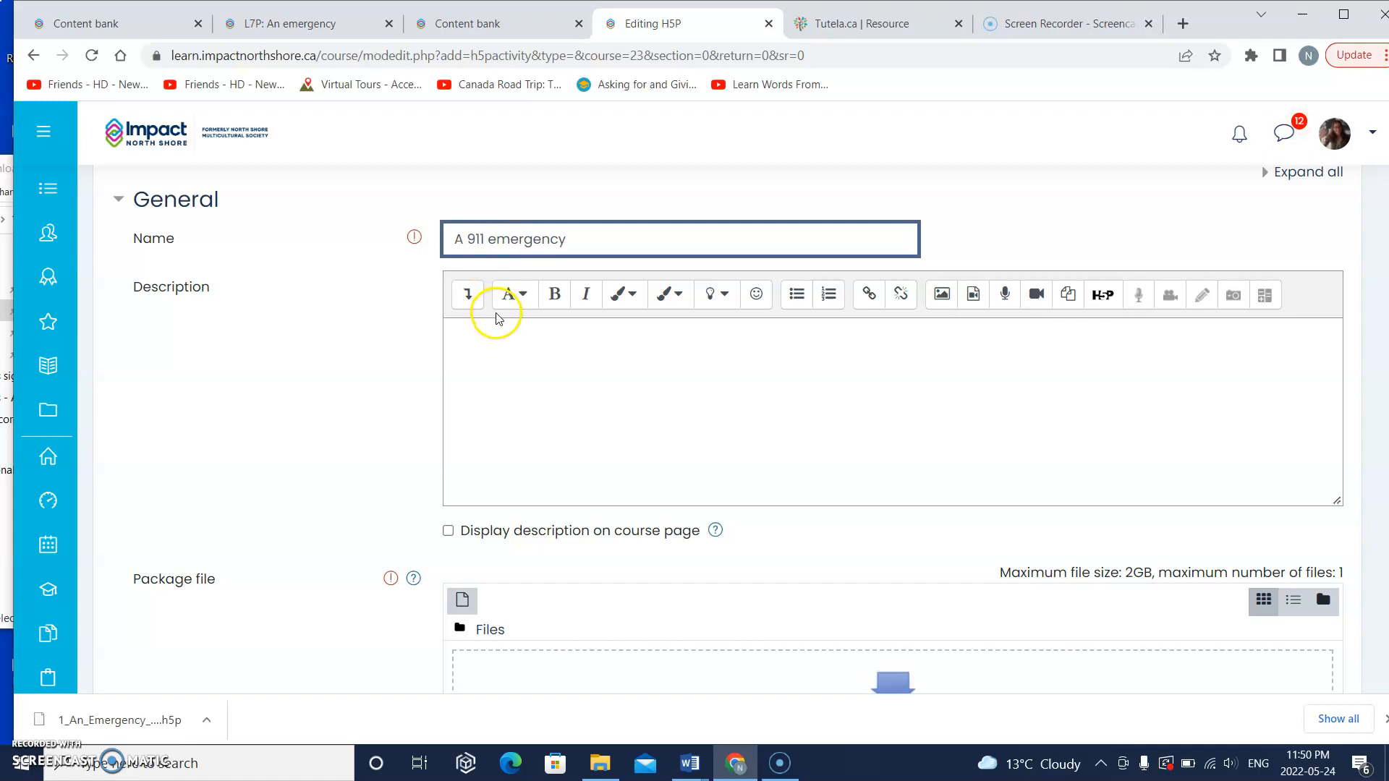
pyautogui.scroll(-3, 497, 319)
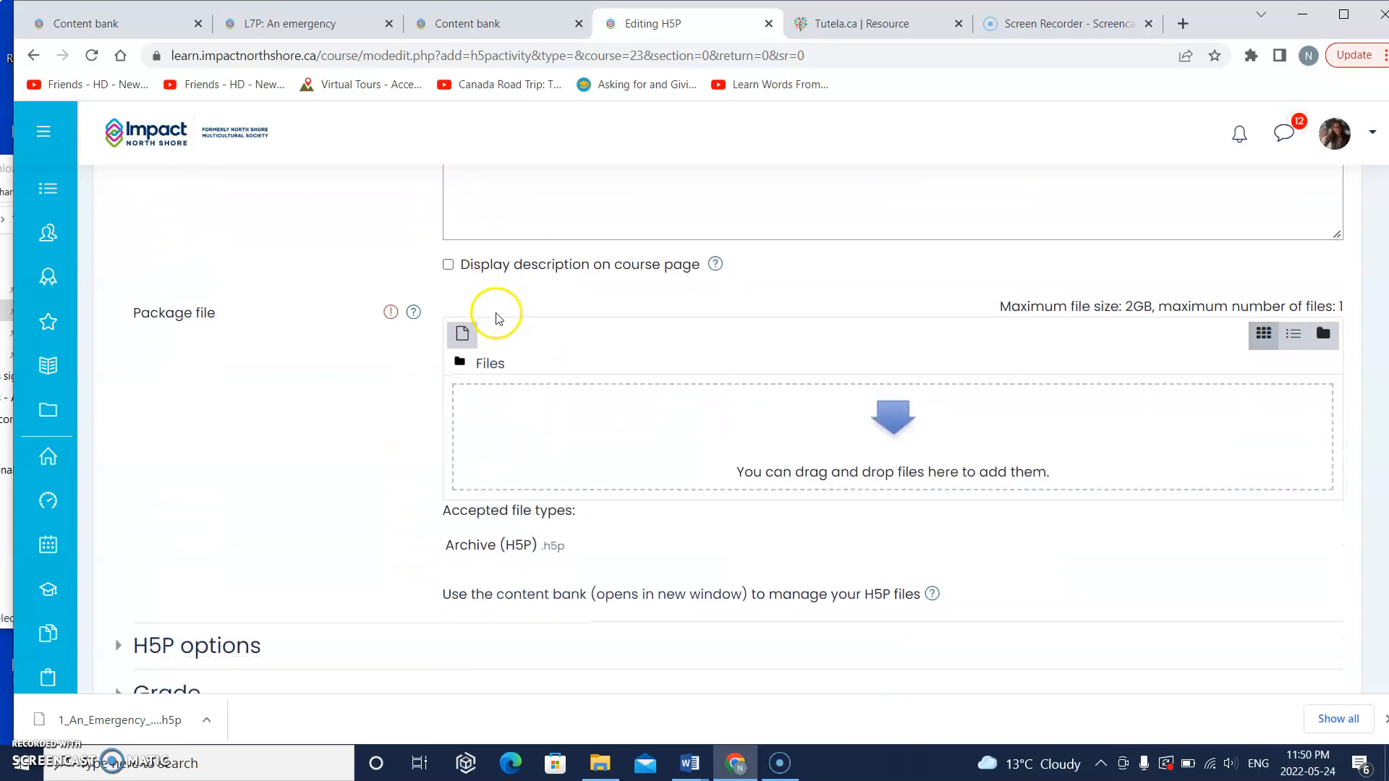
pyautogui.scroll(-1, 496, 318)
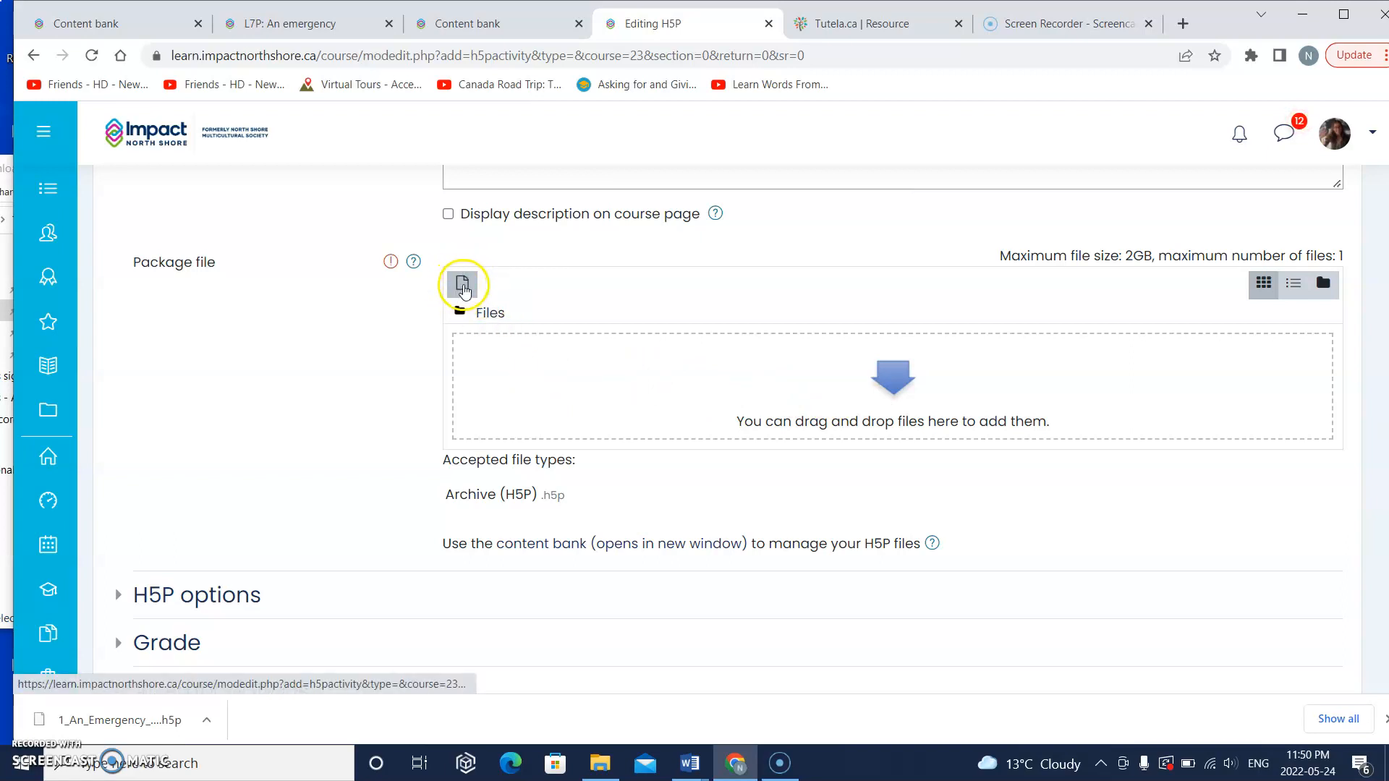
# Step: Add 1_An_Emergency_H5P.h5p from the content bank as the activity's package file, using an alias/shortcut to the file
pyautogui.click(464, 287)
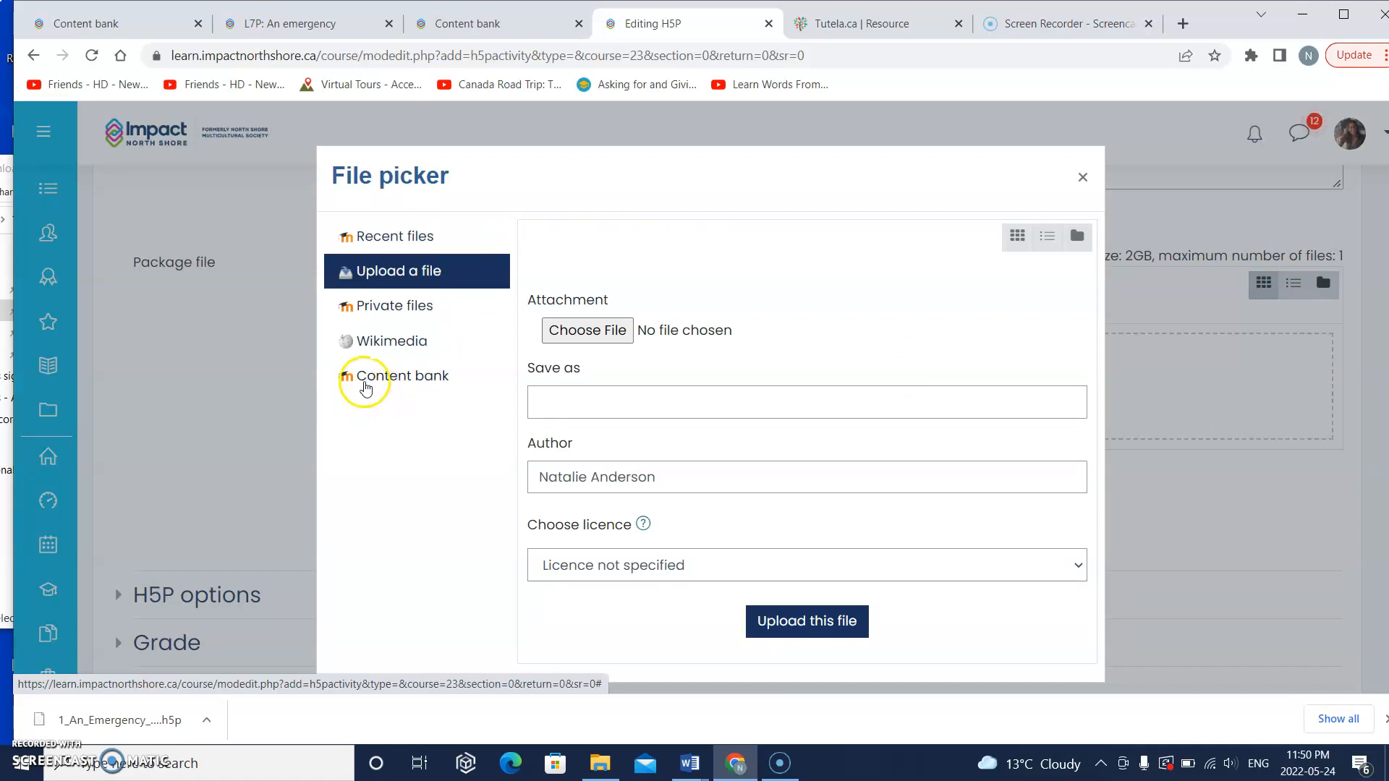
pyautogui.click(405, 378)
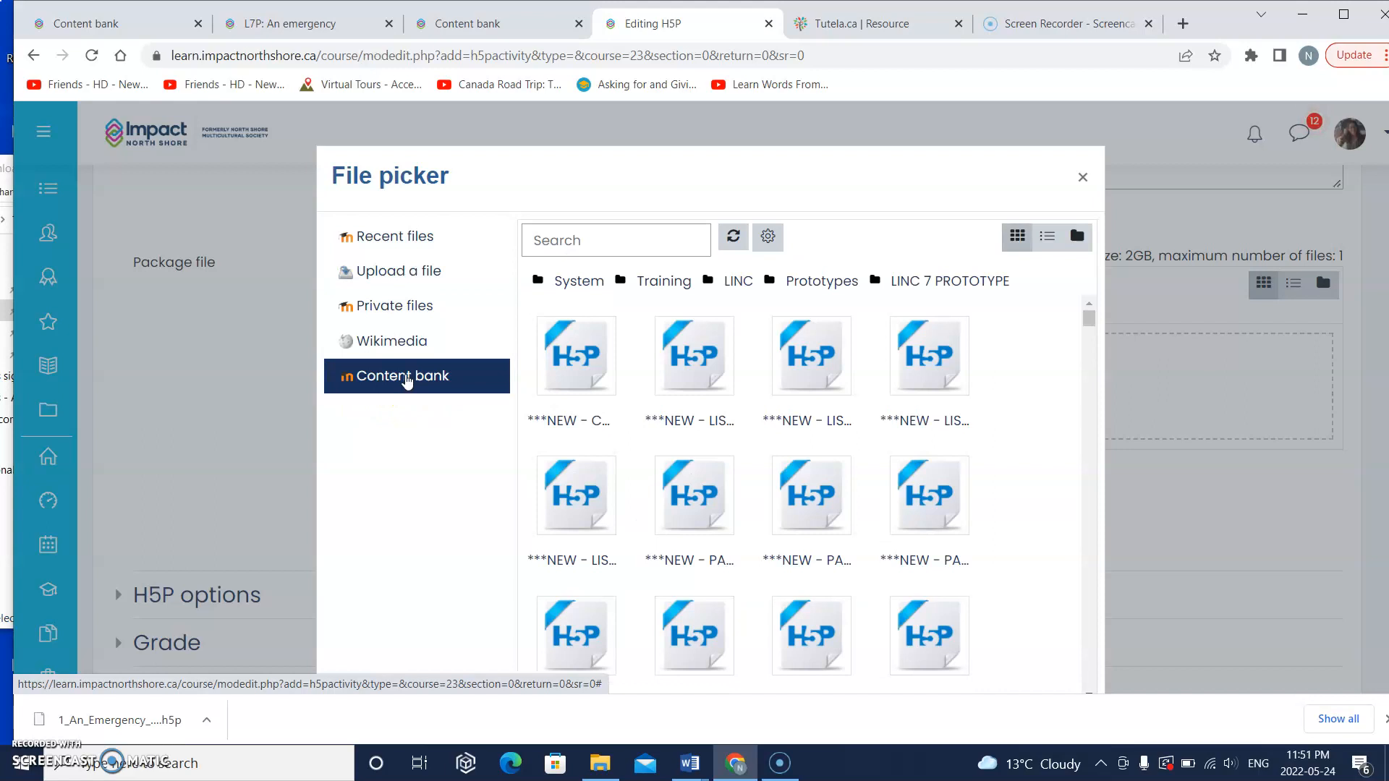
pyautogui.scroll(-3, 758, 589)
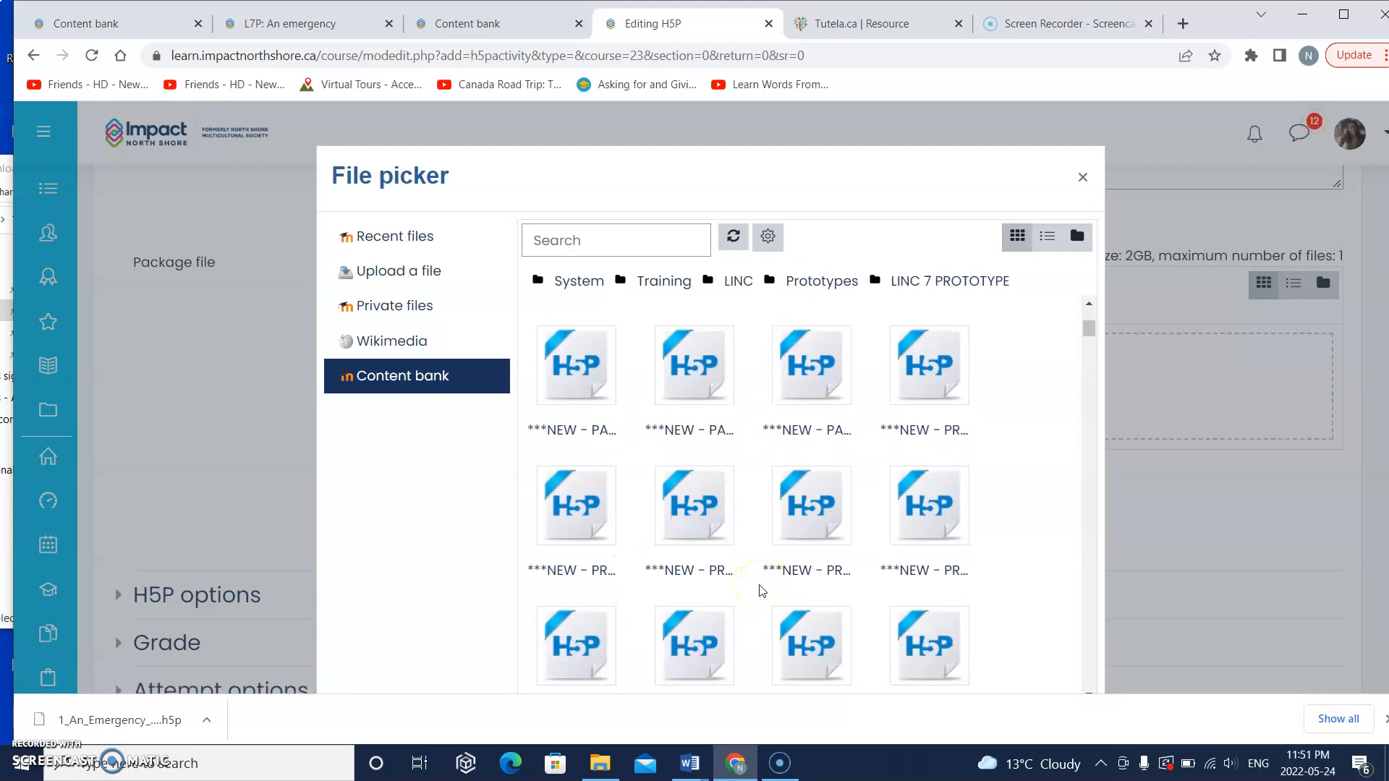
pyautogui.scroll(-5, 696, 514)
pyautogui.scroll(-6, 695, 515)
pyautogui.scroll(2, 694, 515)
pyautogui.scroll(-4, 694, 515)
pyautogui.scroll(-3, 694, 514)
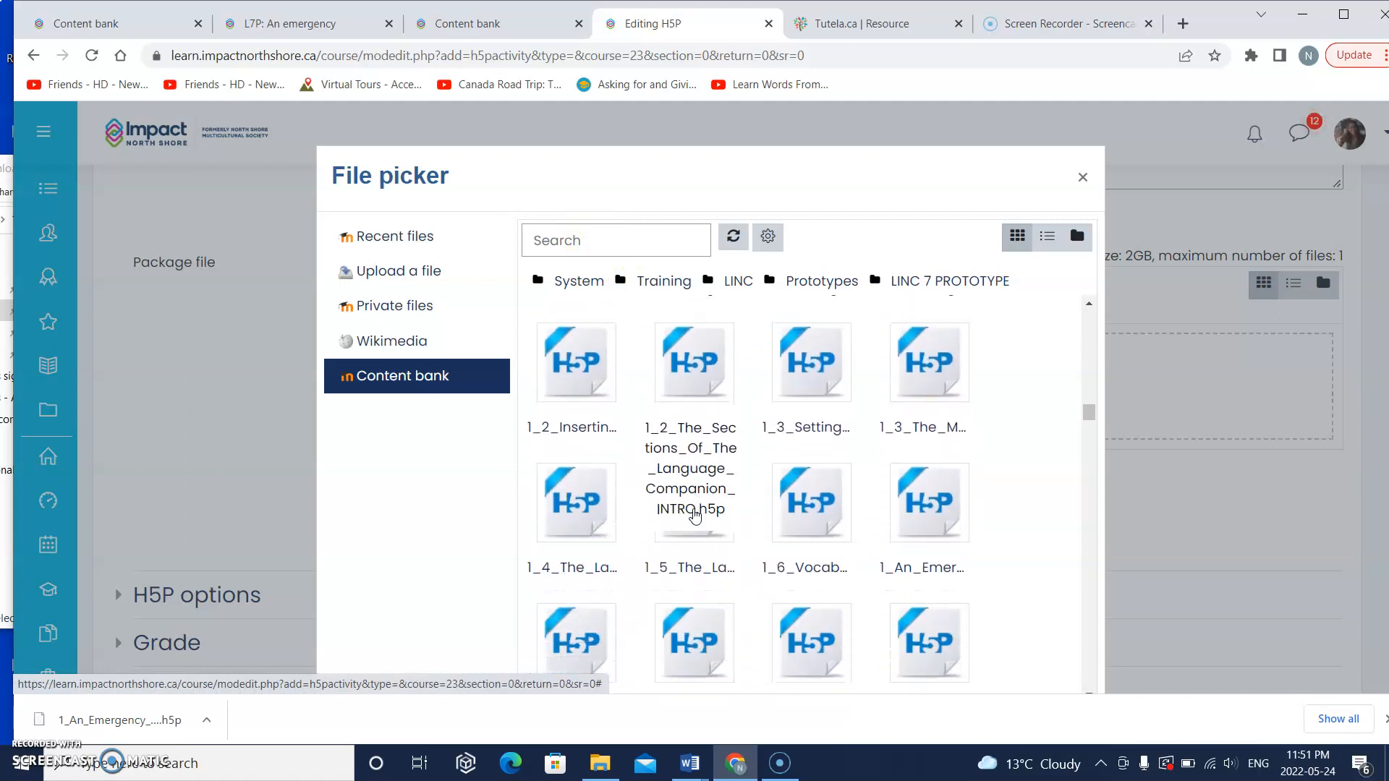
pyautogui.scroll(-4, 694, 515)
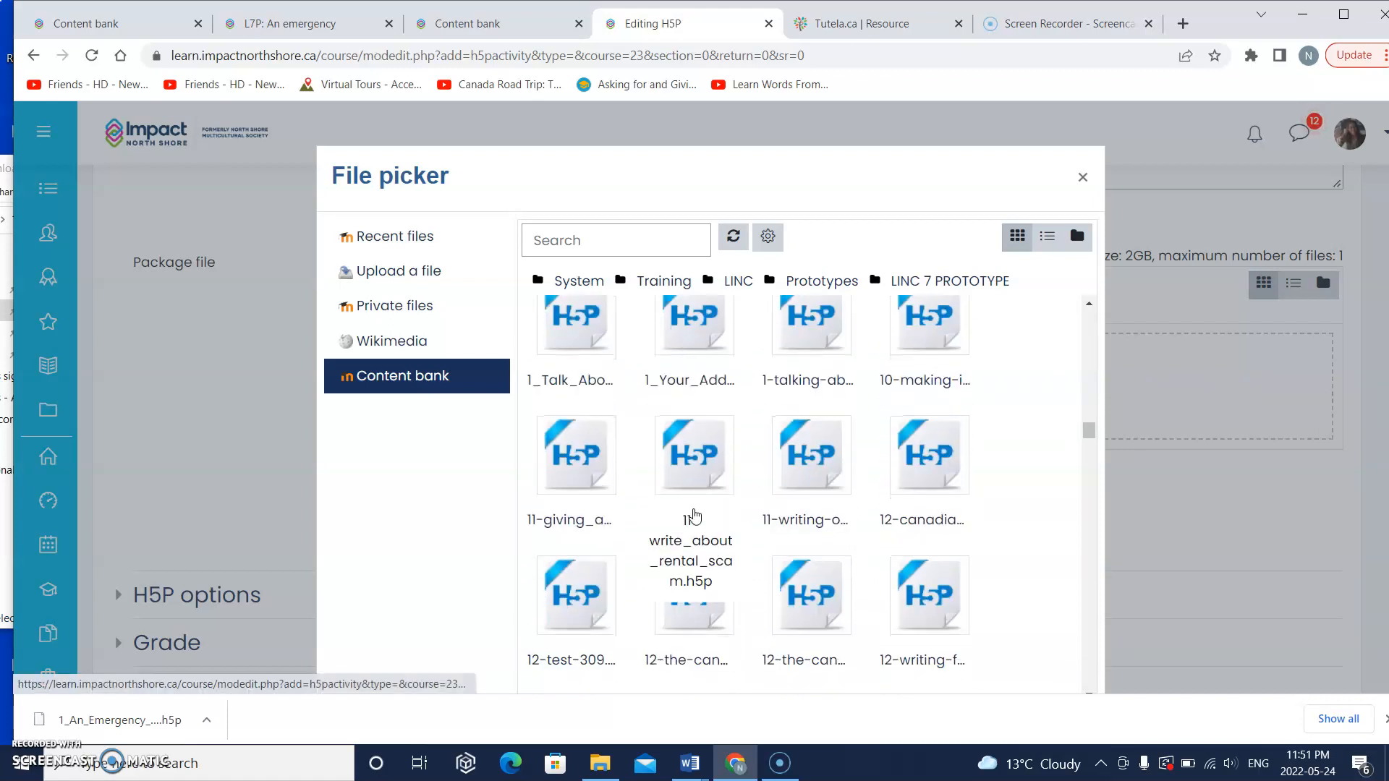
pyautogui.scroll(3, 694, 496)
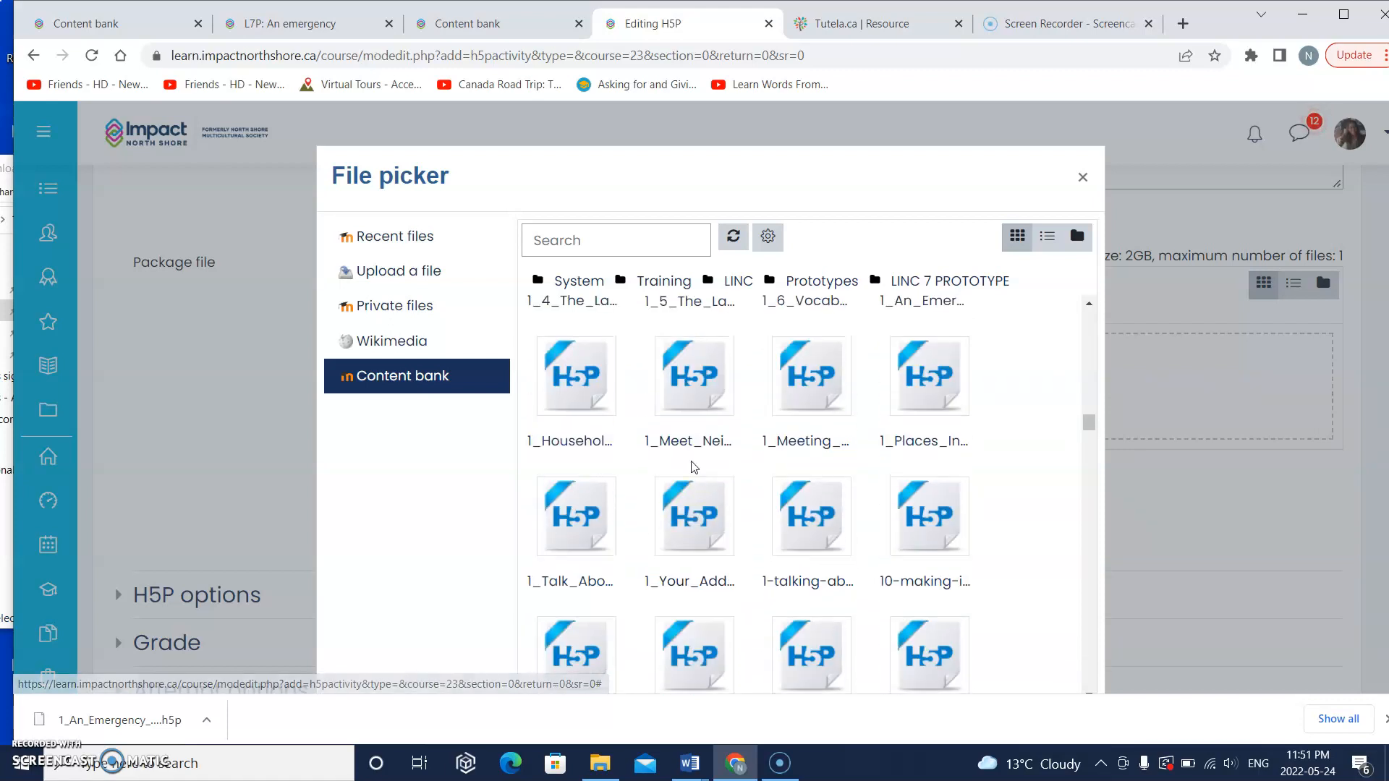
pyautogui.scroll(3, 691, 467)
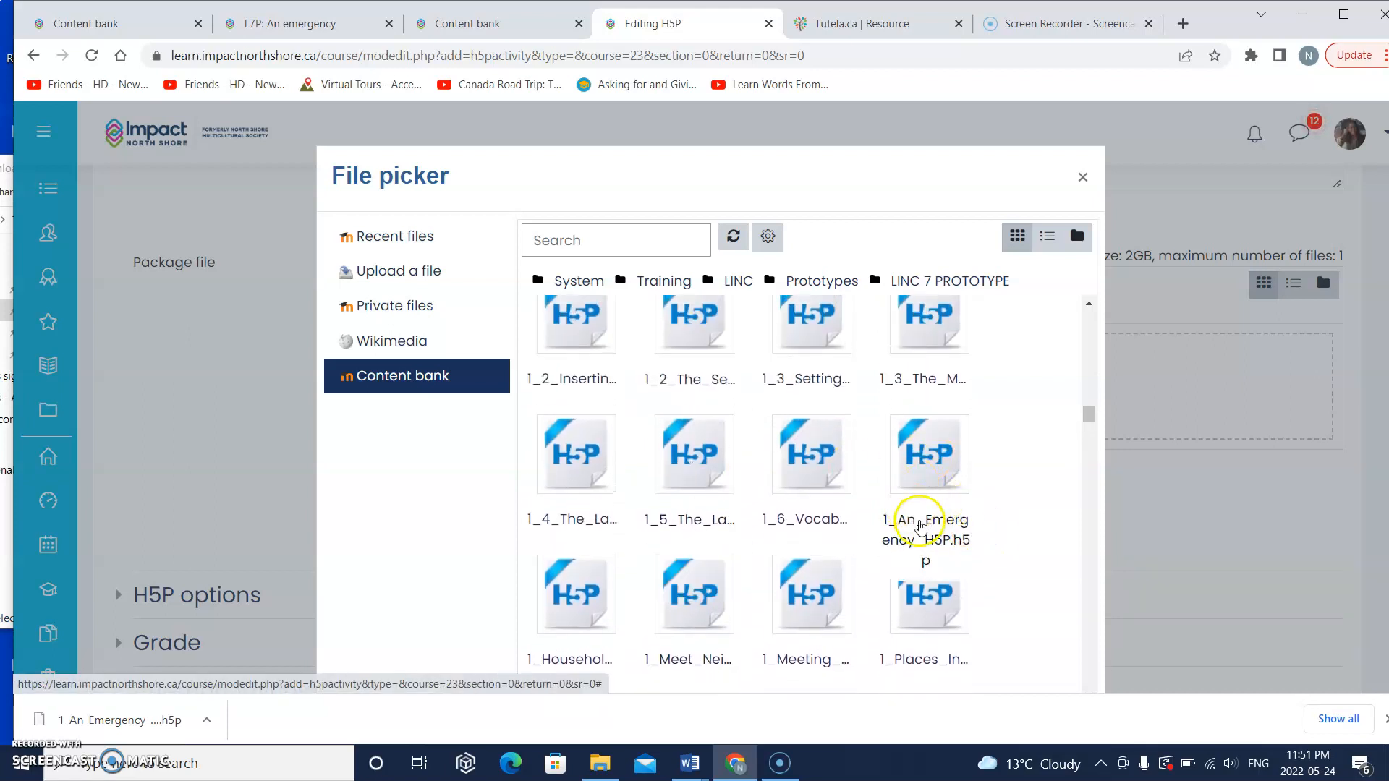
pyautogui.click(923, 533)
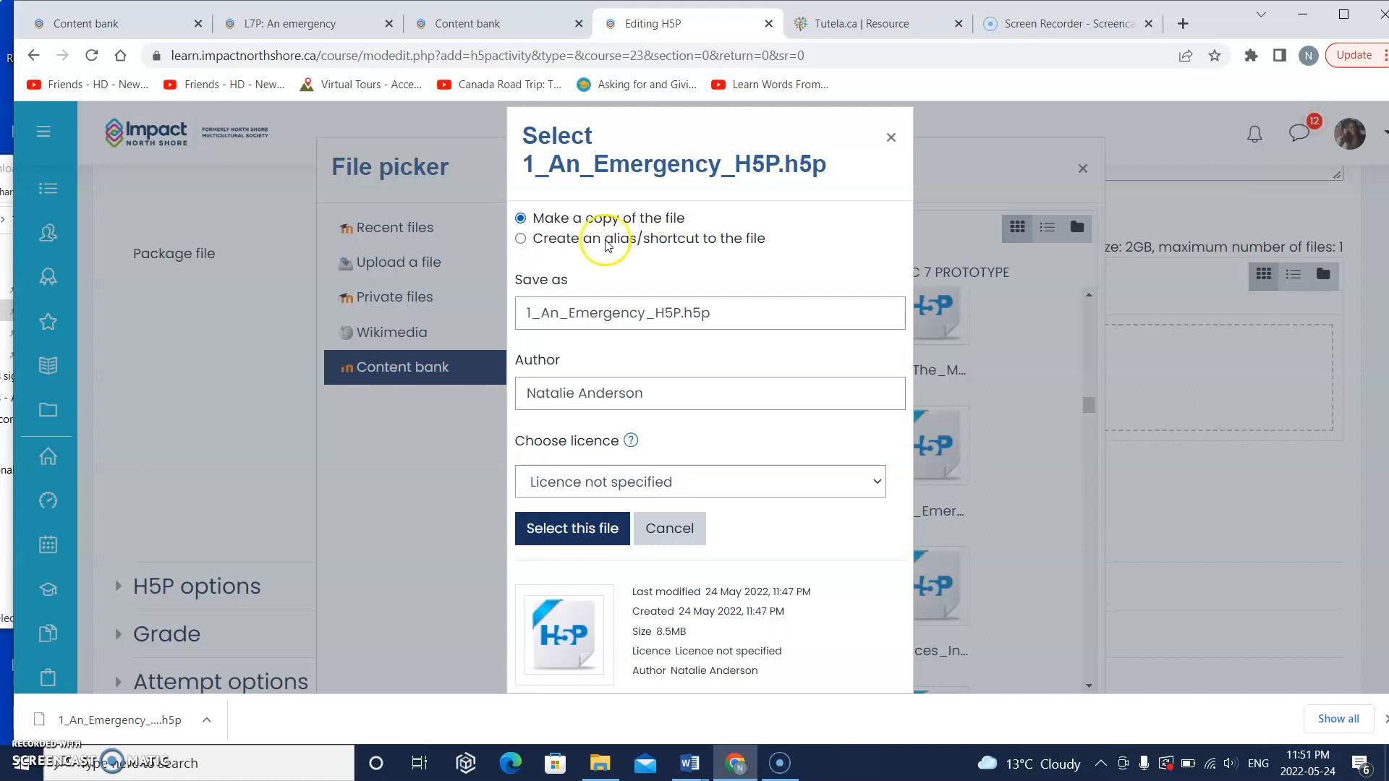
pyautogui.click(521, 239)
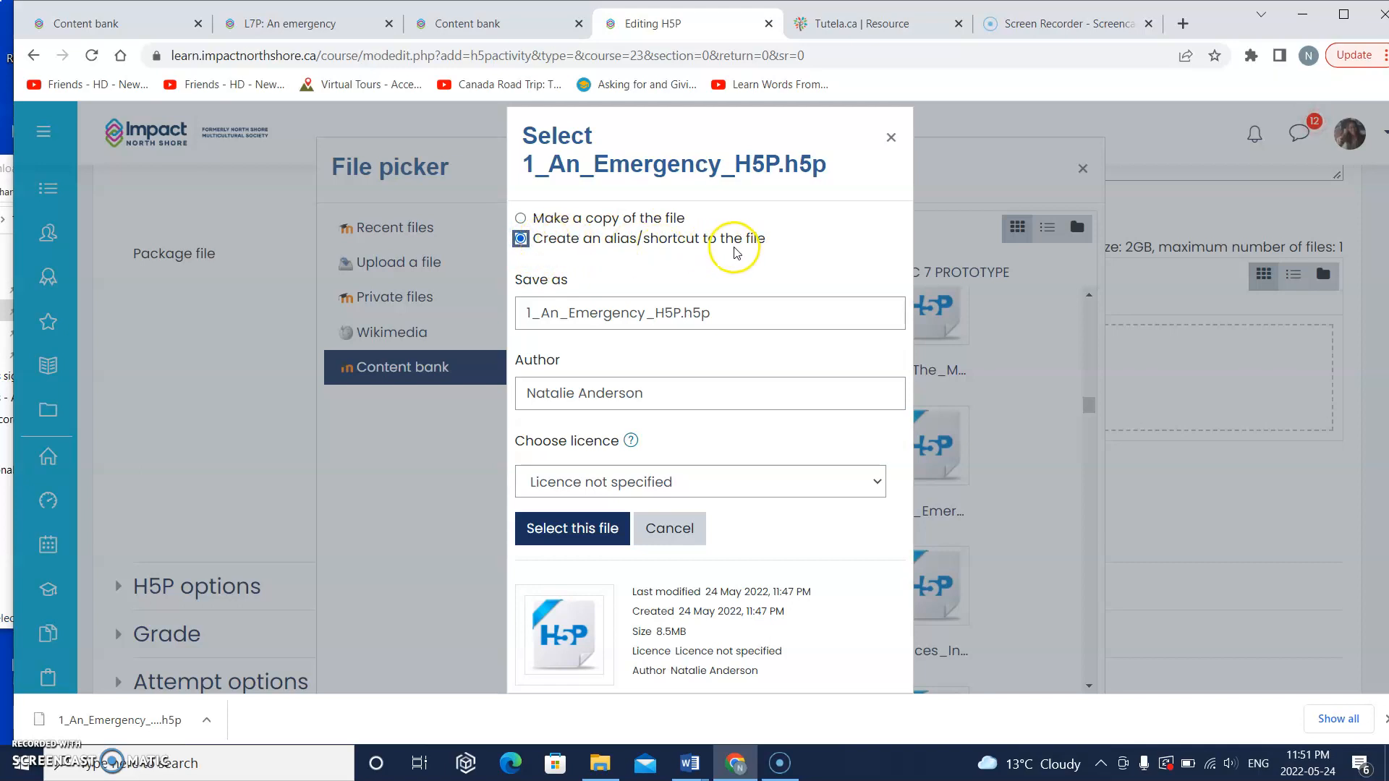
pyautogui.click(571, 527)
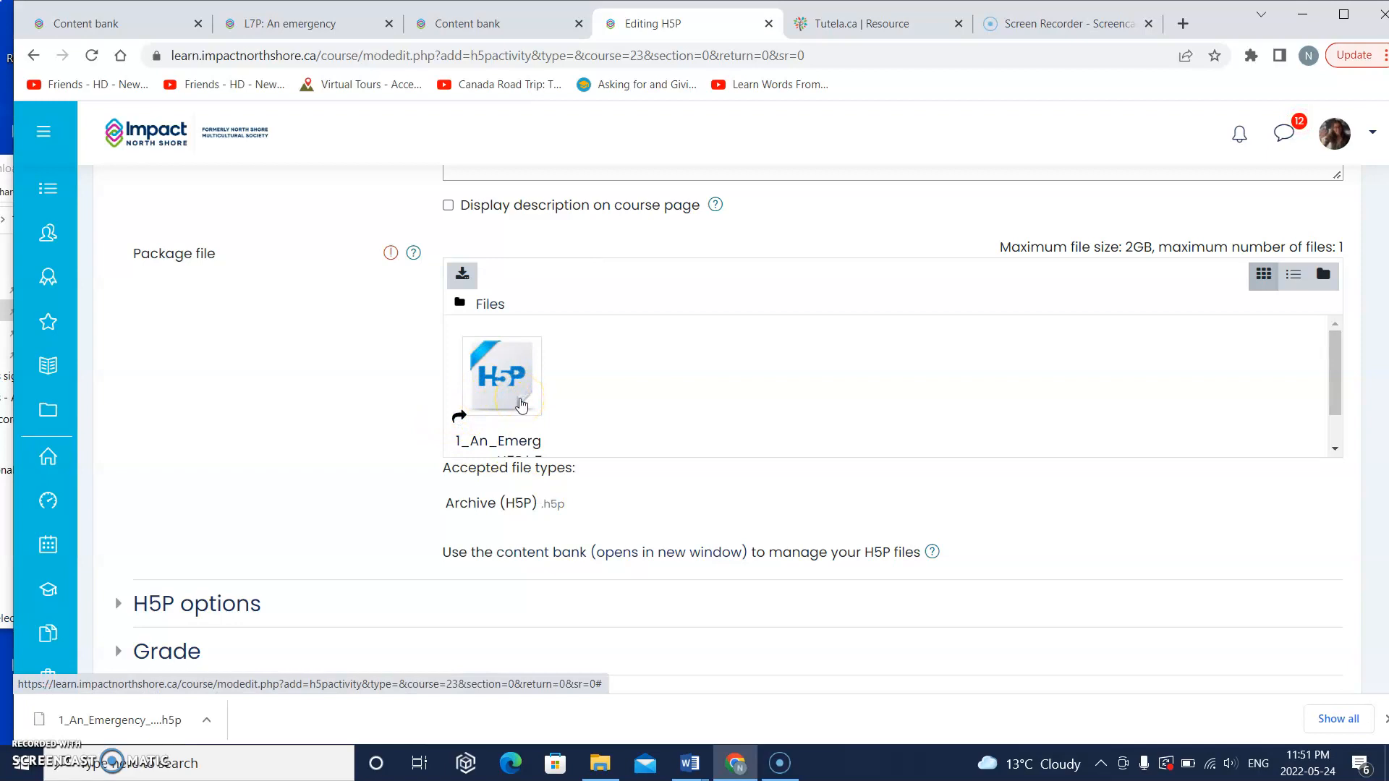
# Step: Save and display the "A 911 emergency" activity and check its opening slide
pyautogui.scroll(-1, 521, 403)
pyautogui.scroll(5, 521, 403)
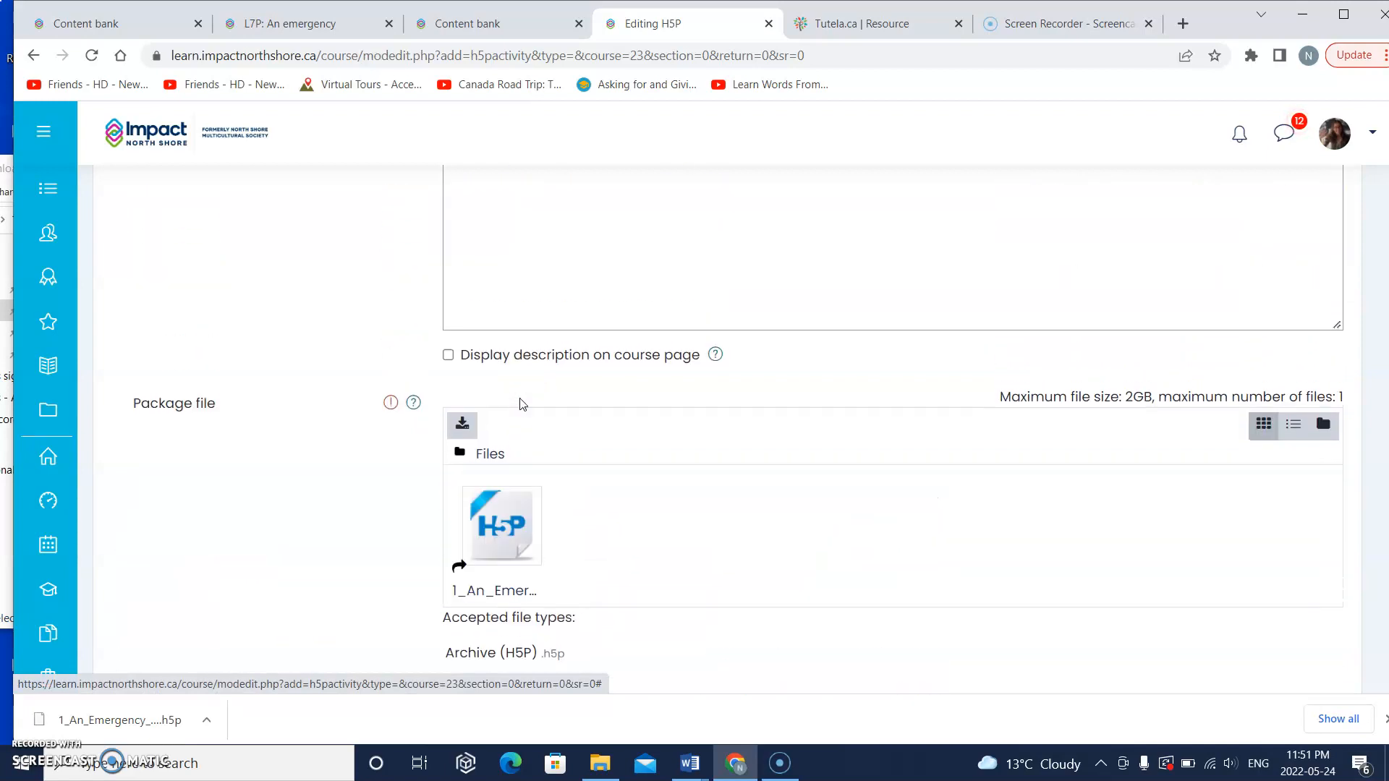
pyautogui.scroll(-10, 520, 398)
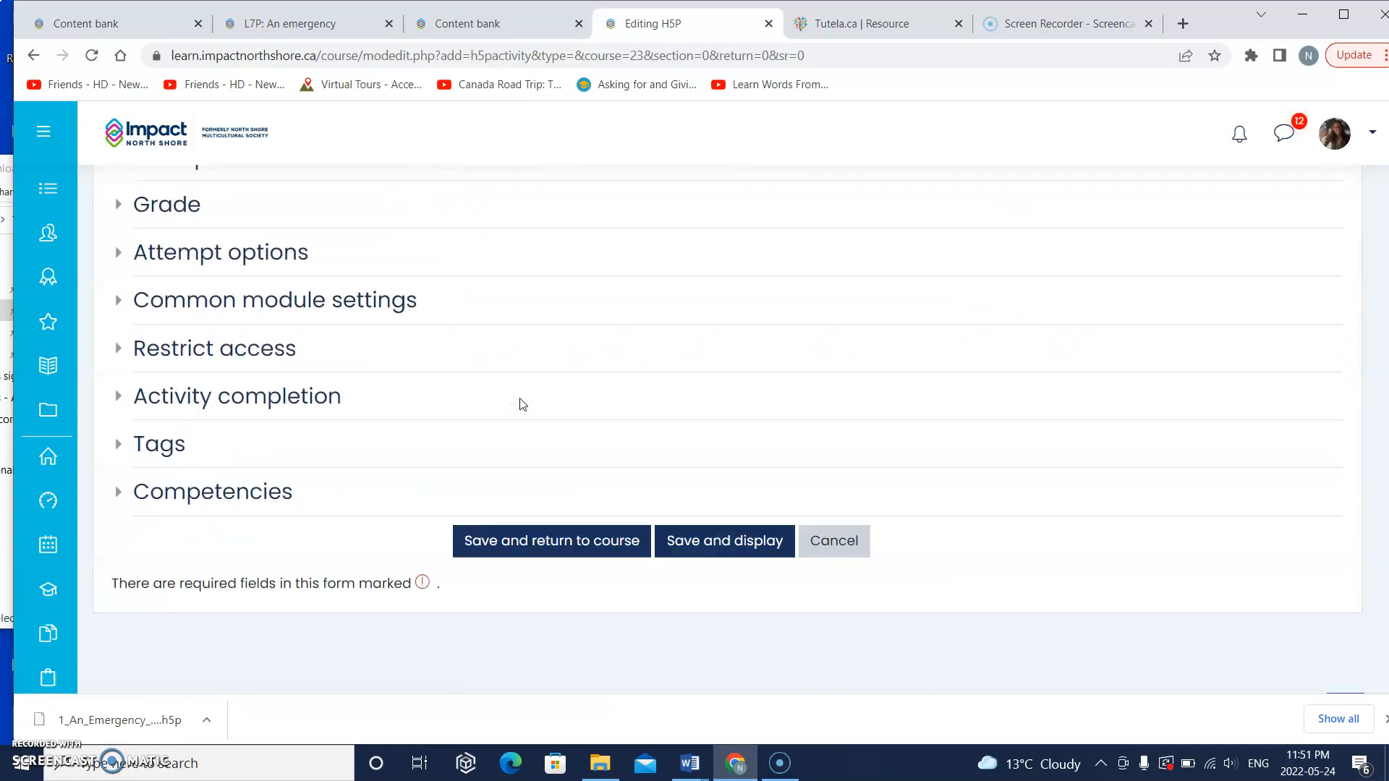
pyautogui.click(678, 457)
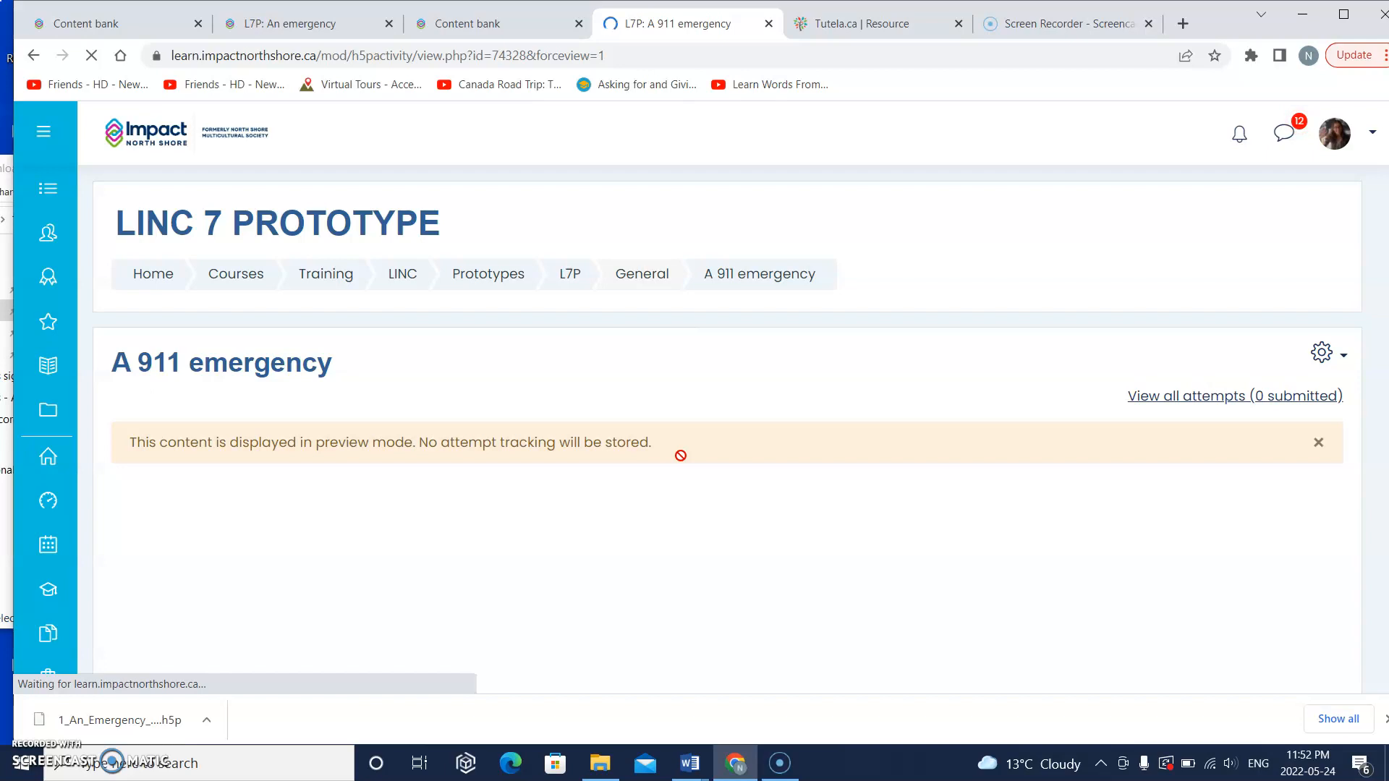
pyautogui.scroll(-2, 680, 455)
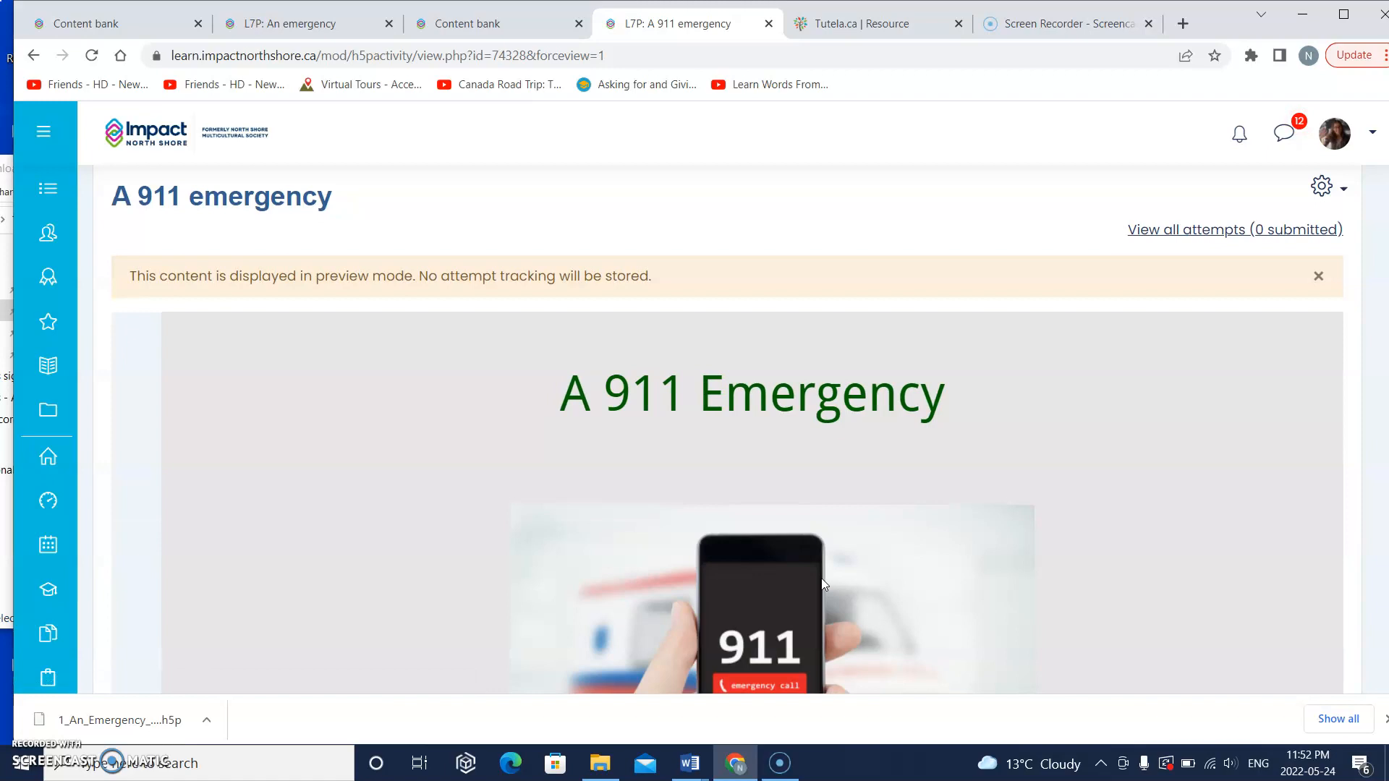
pyautogui.scroll(-1, 822, 583)
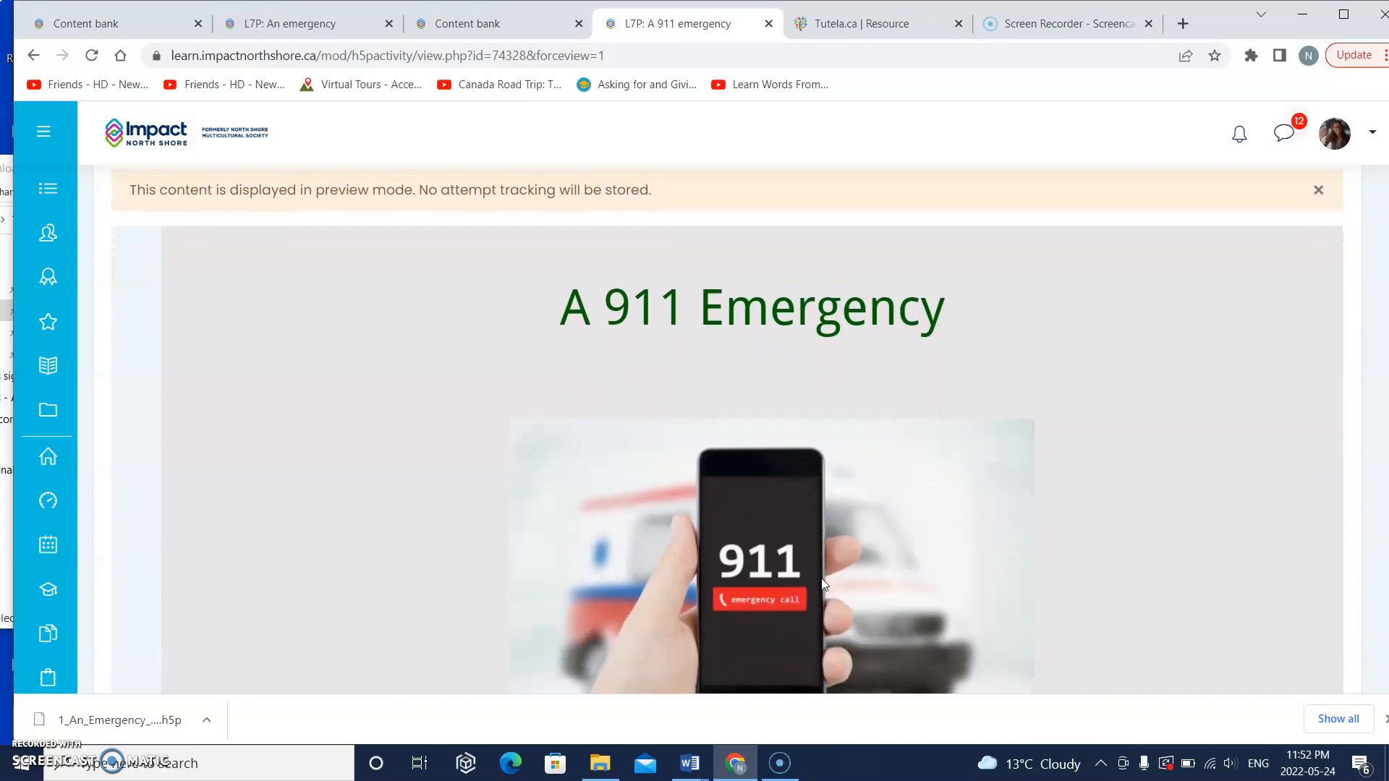
pyautogui.scroll(3, 822, 583)
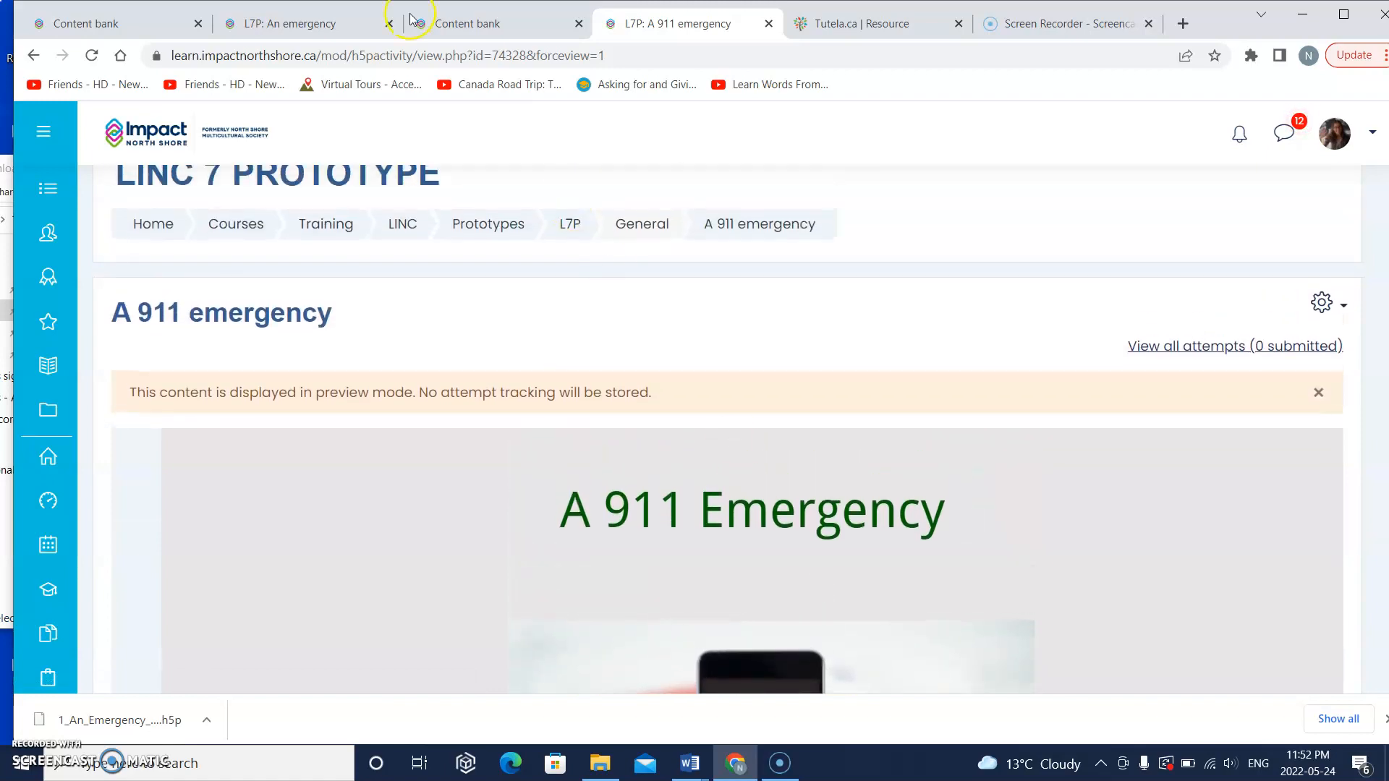
# Step: Return to the course's content bank, filter it by "1" and open 1_An_Emergency_H5P.h5p
pyautogui.click(137, 23)
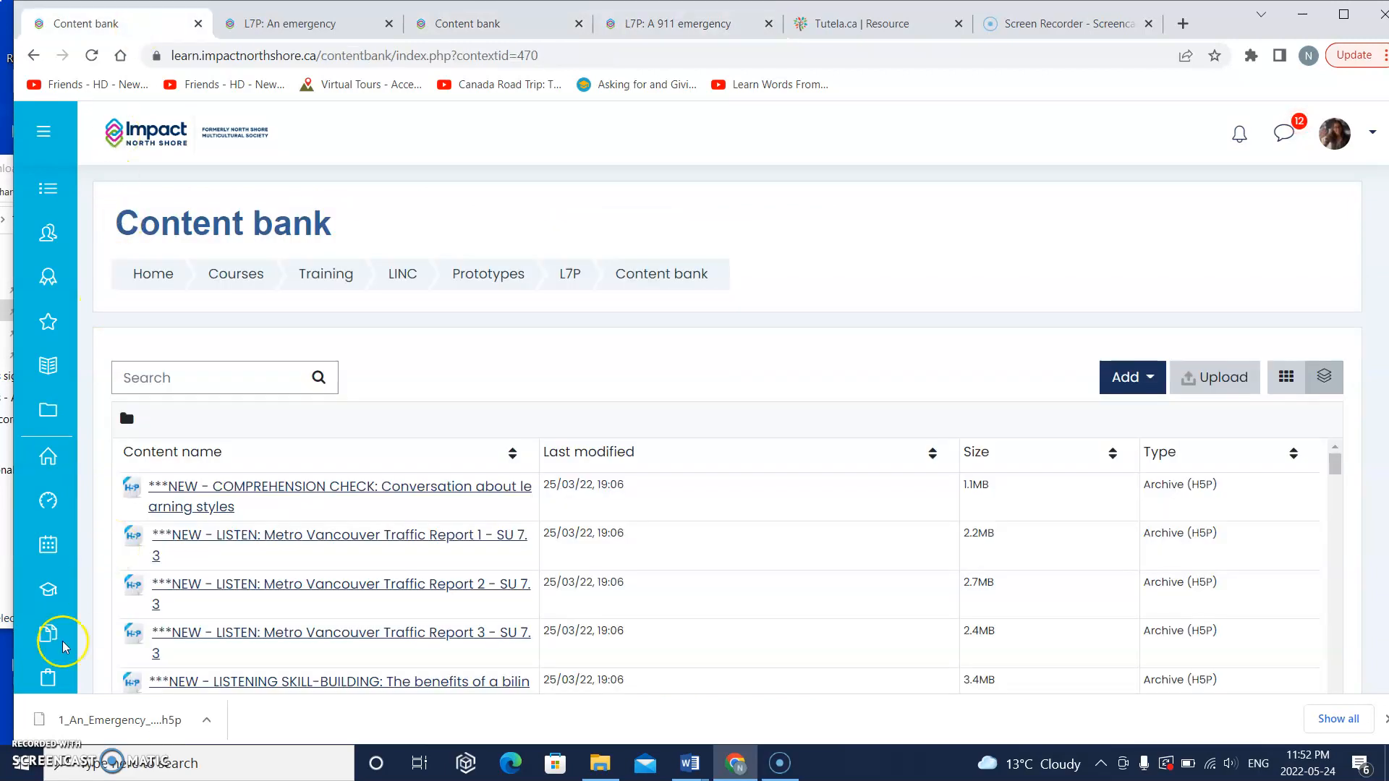
pyautogui.click(48, 678)
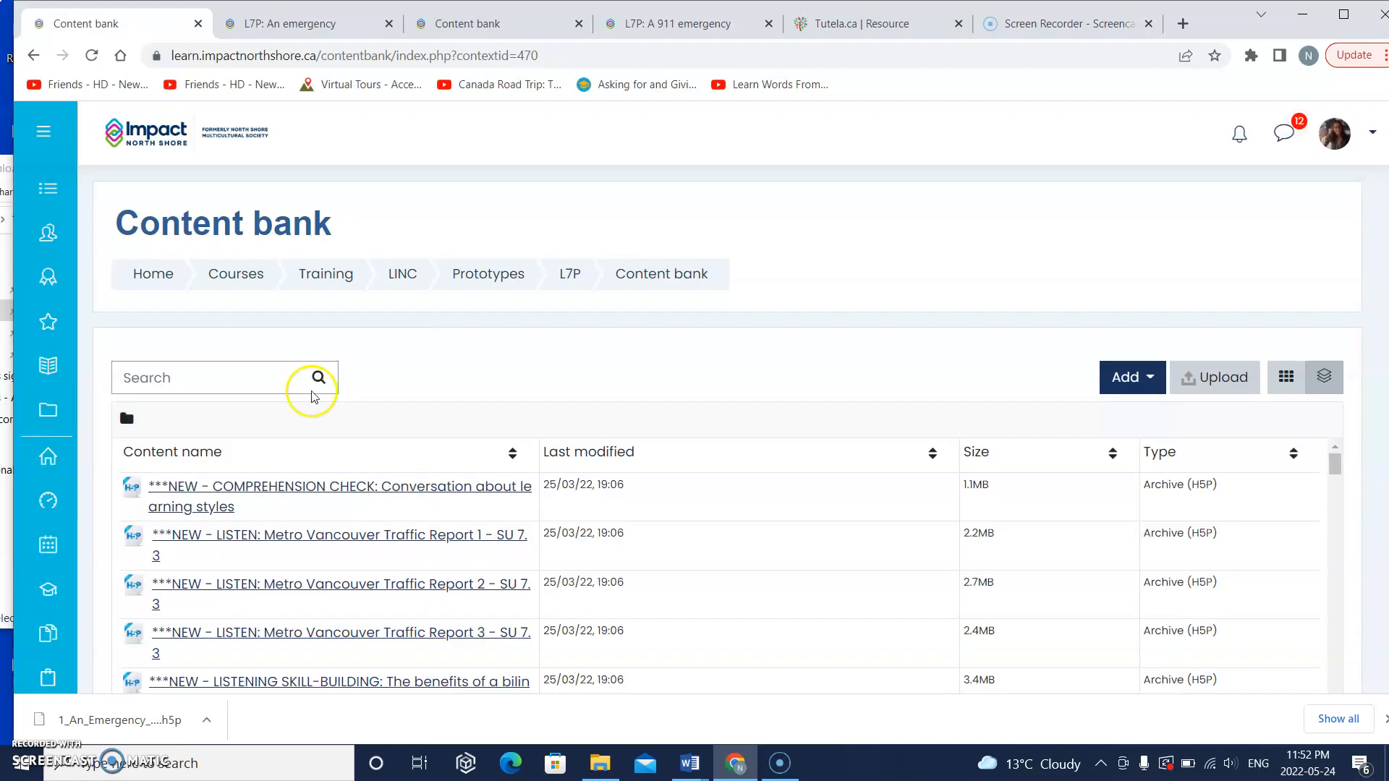
pyautogui.click(259, 376)
pyautogui.write('1')
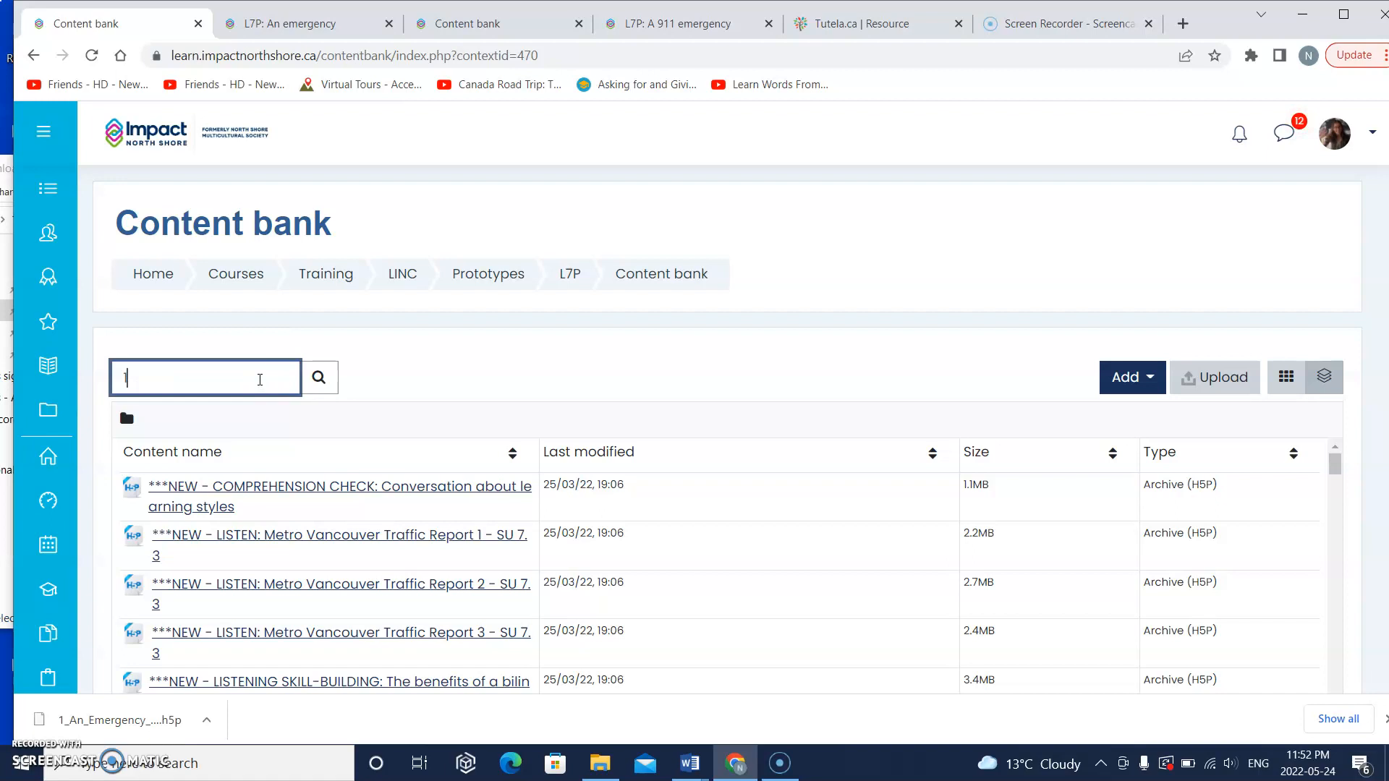
pyautogui.scroll(-5, 280, 589)
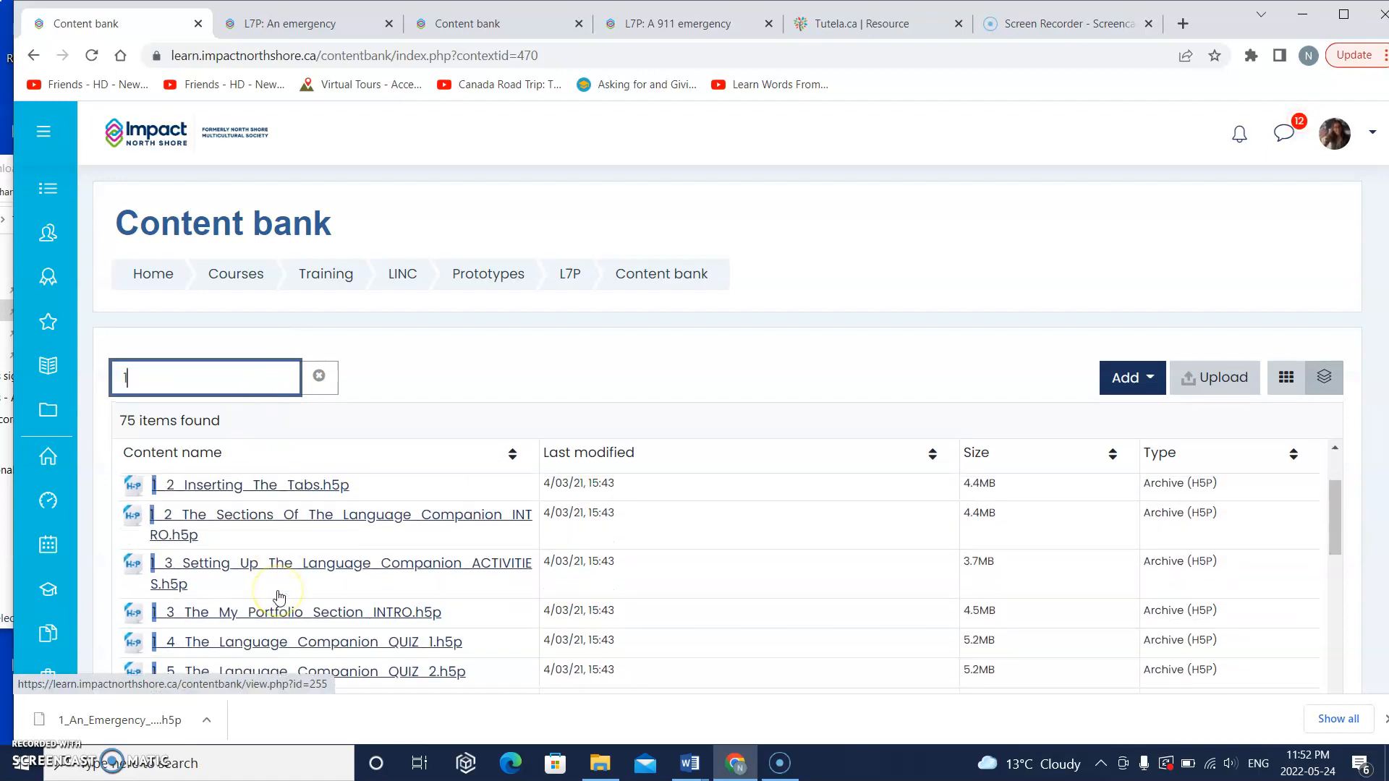
pyautogui.scroll(-2, 279, 595)
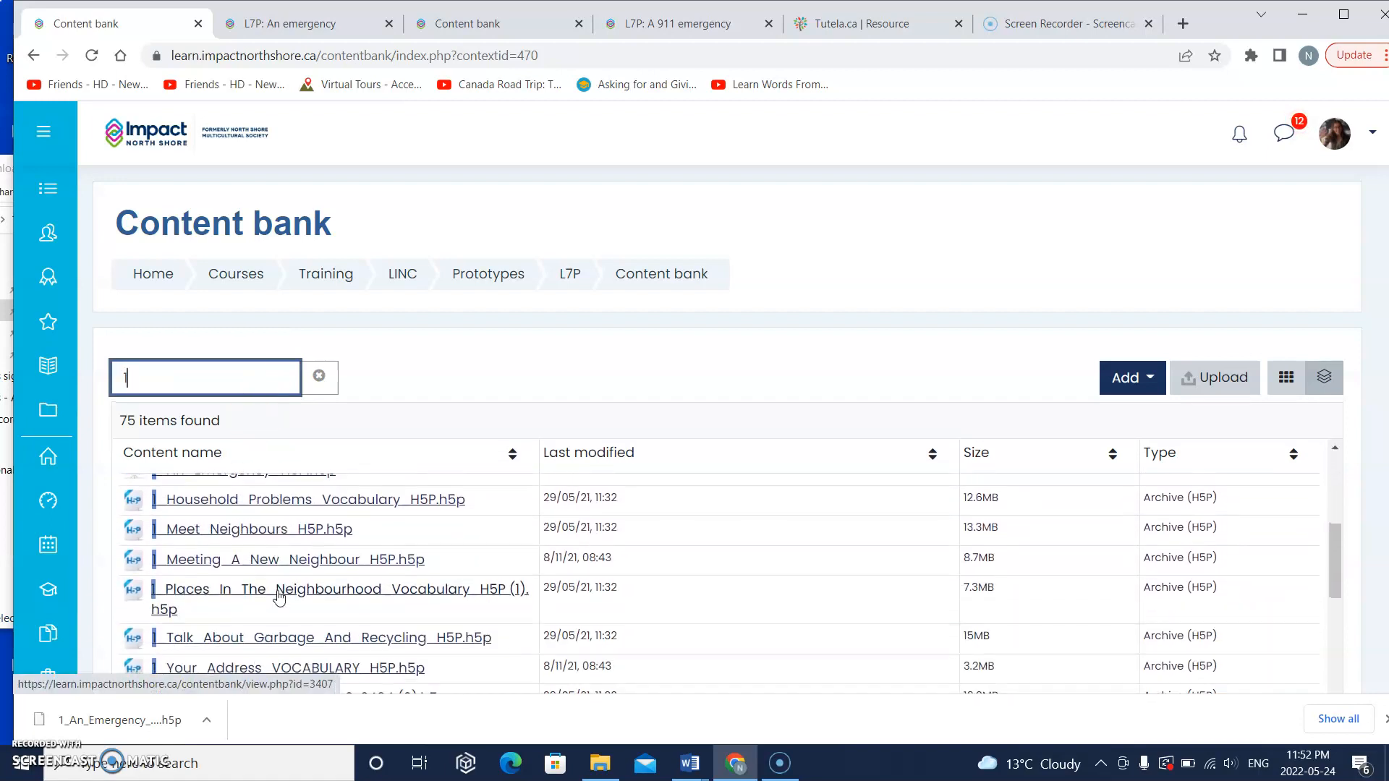
pyautogui.scroll(-5, 280, 596)
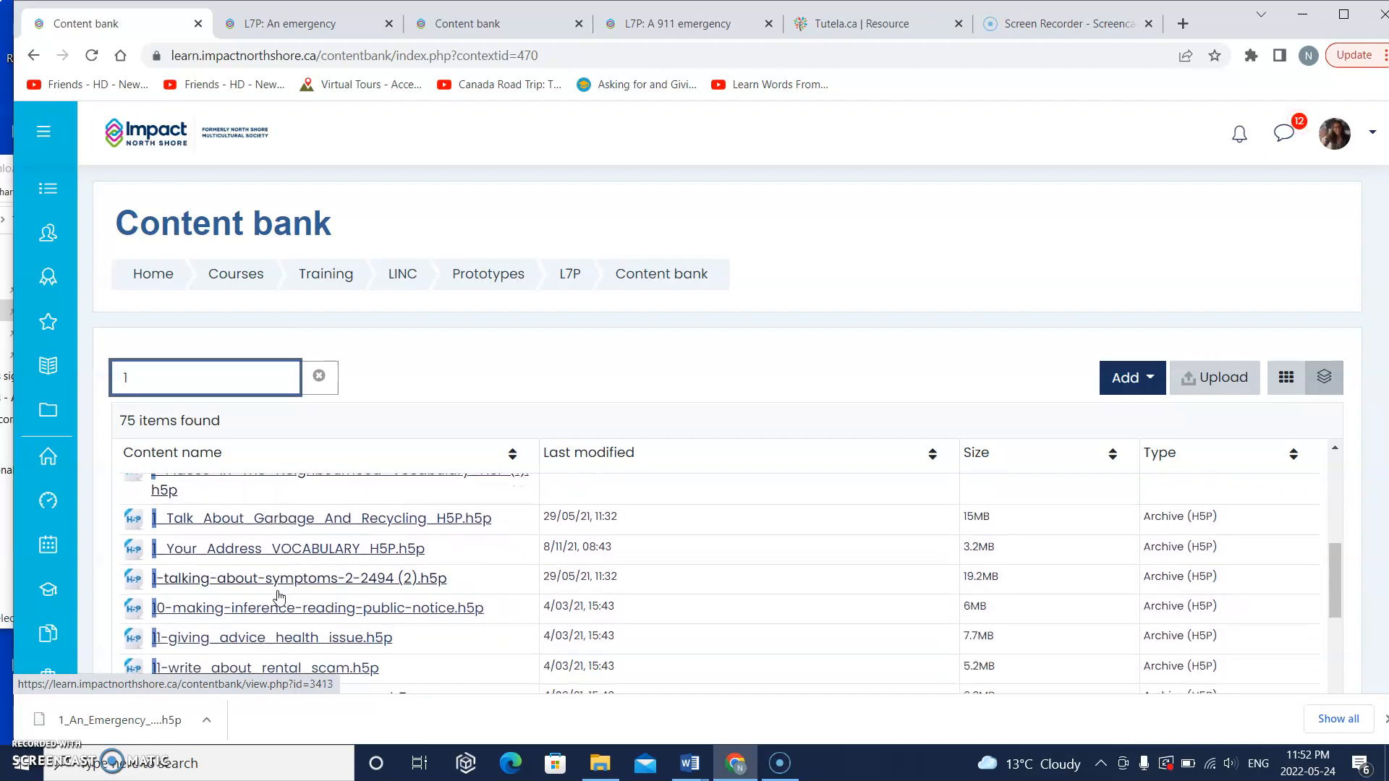
pyautogui.scroll(-1, 280, 595)
pyautogui.scroll(10, 279, 595)
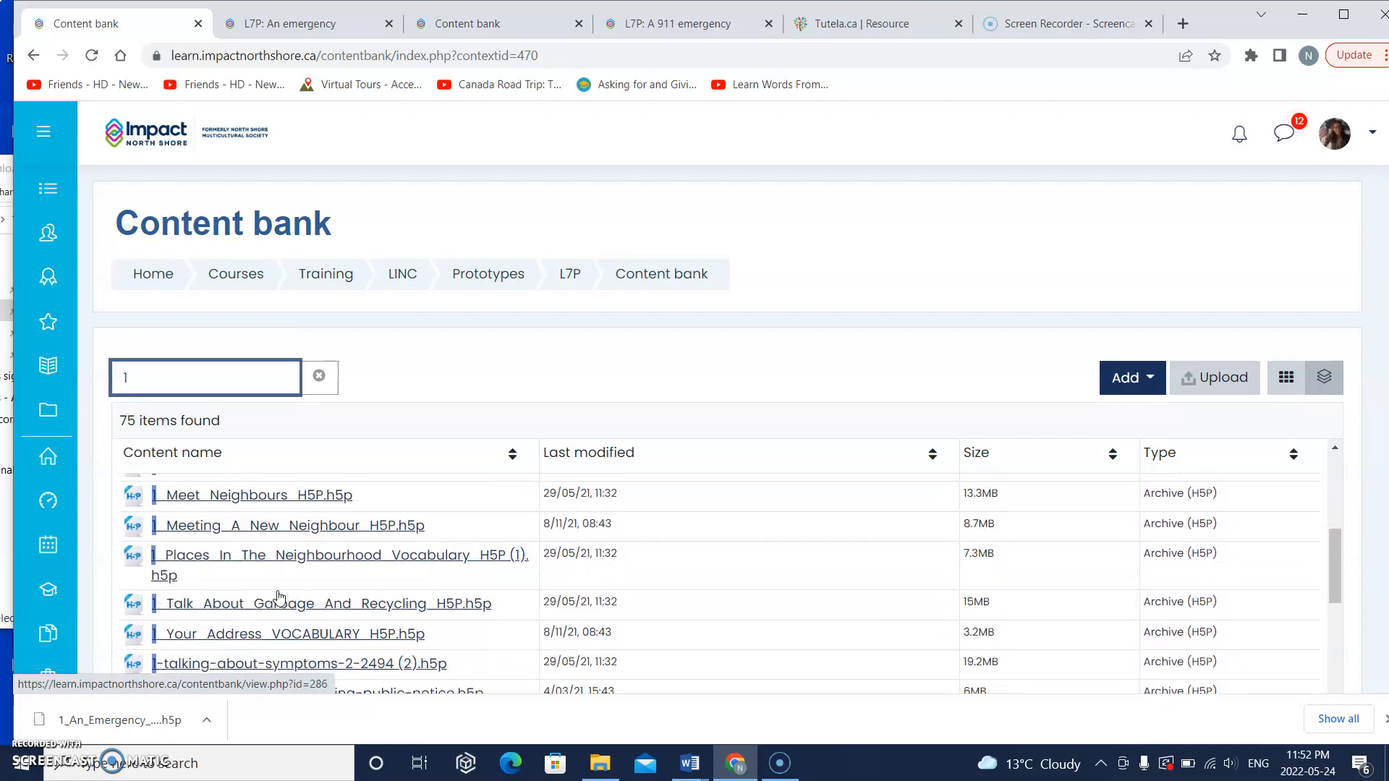
pyautogui.scroll(1, 279, 597)
pyautogui.scroll(-1, 279, 597)
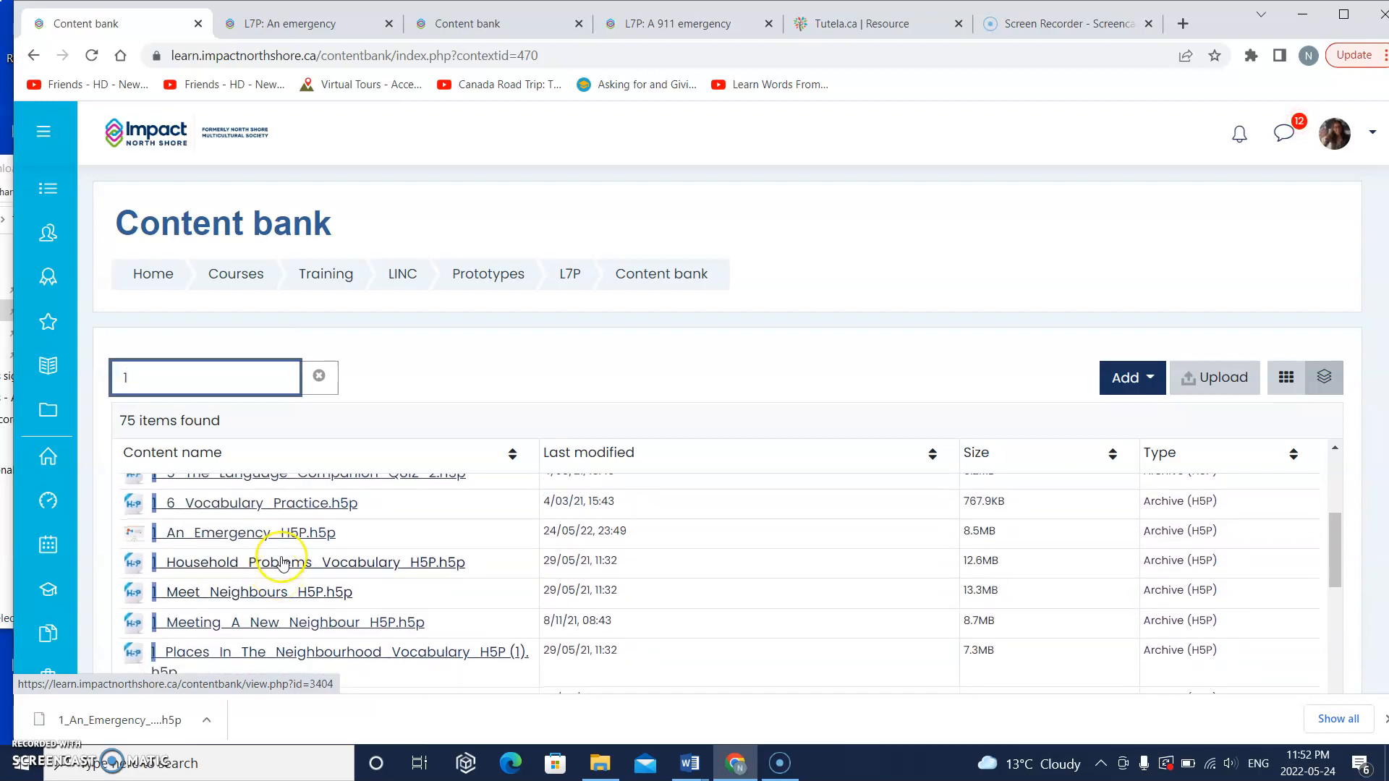
pyautogui.click(282, 533)
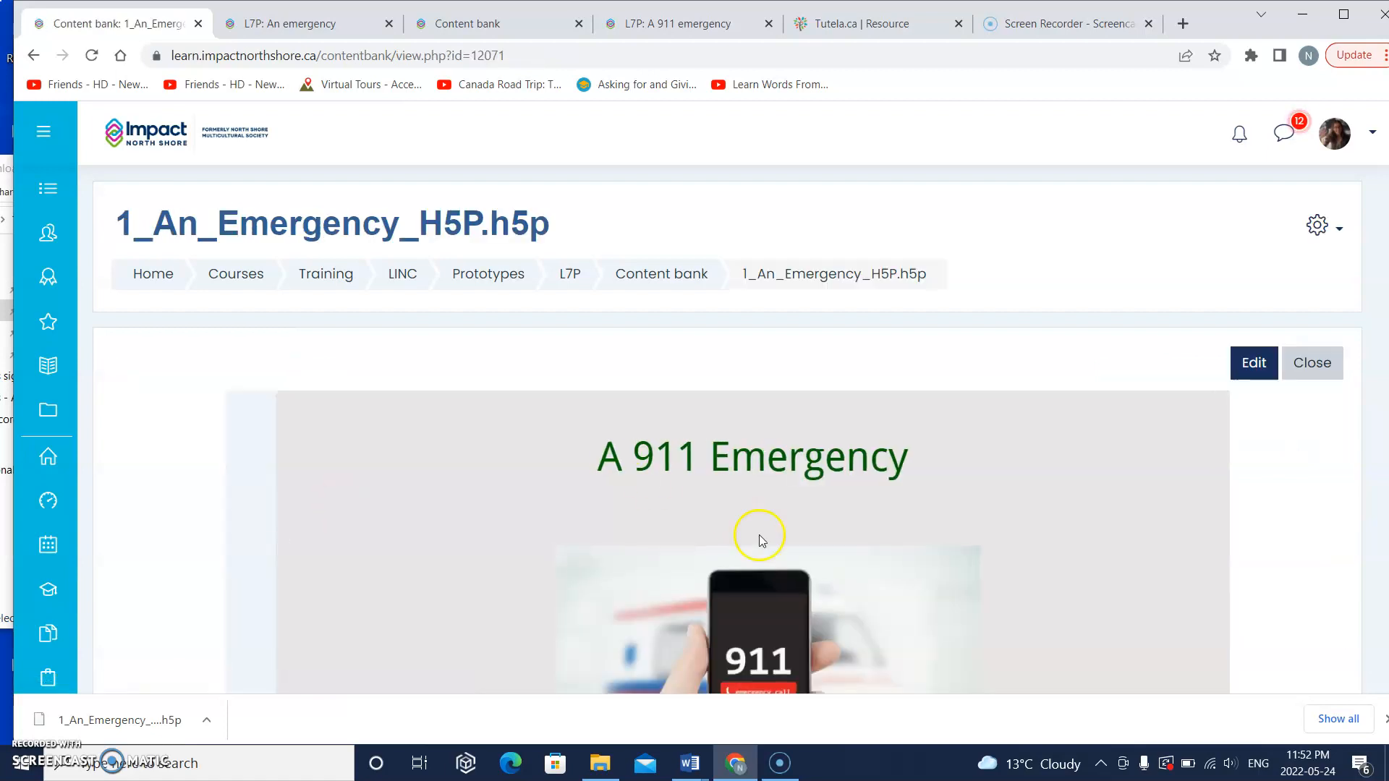
# Step: Open the H5P content for editing and delete the 911 phone picture from its first slide
pyautogui.scroll(-2, 723, 441)
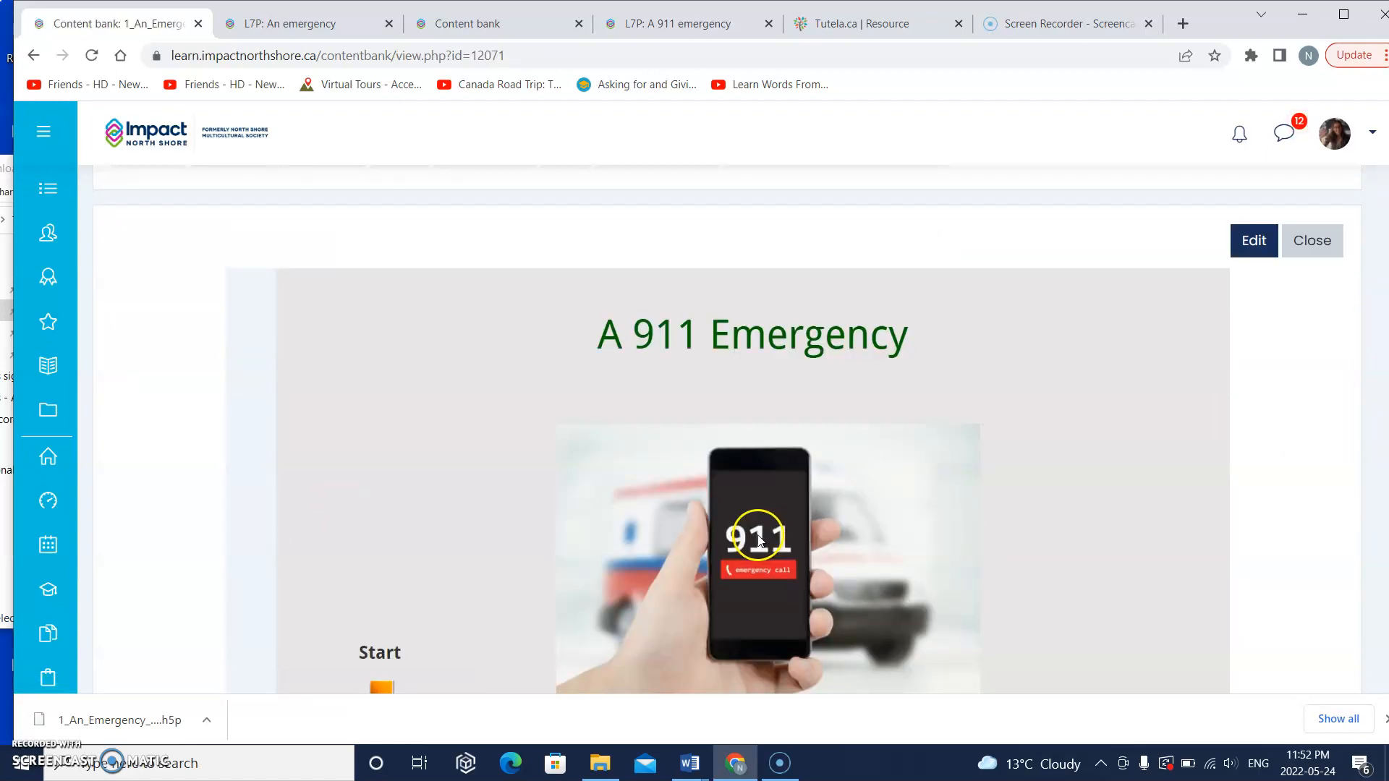
pyautogui.click(1267, 245)
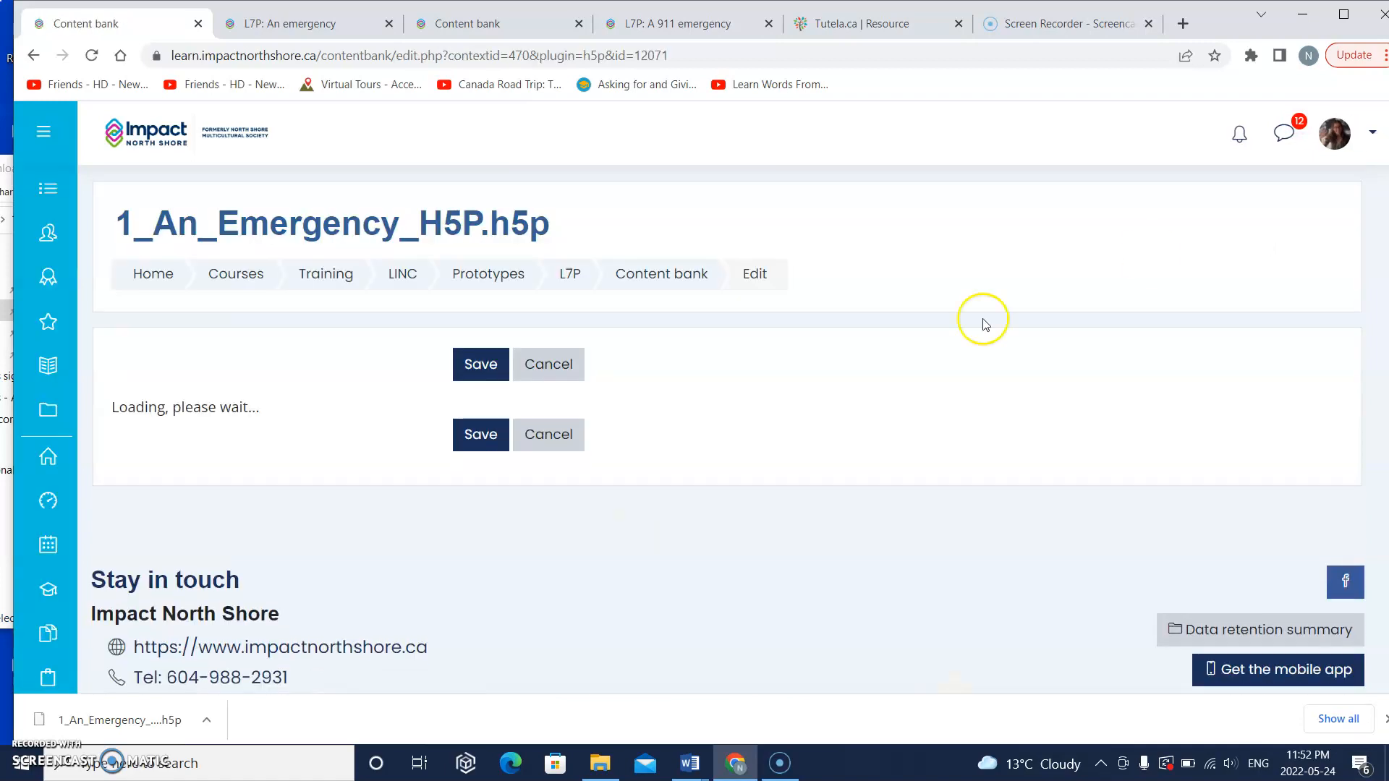
pyautogui.scroll(-5, 849, 406)
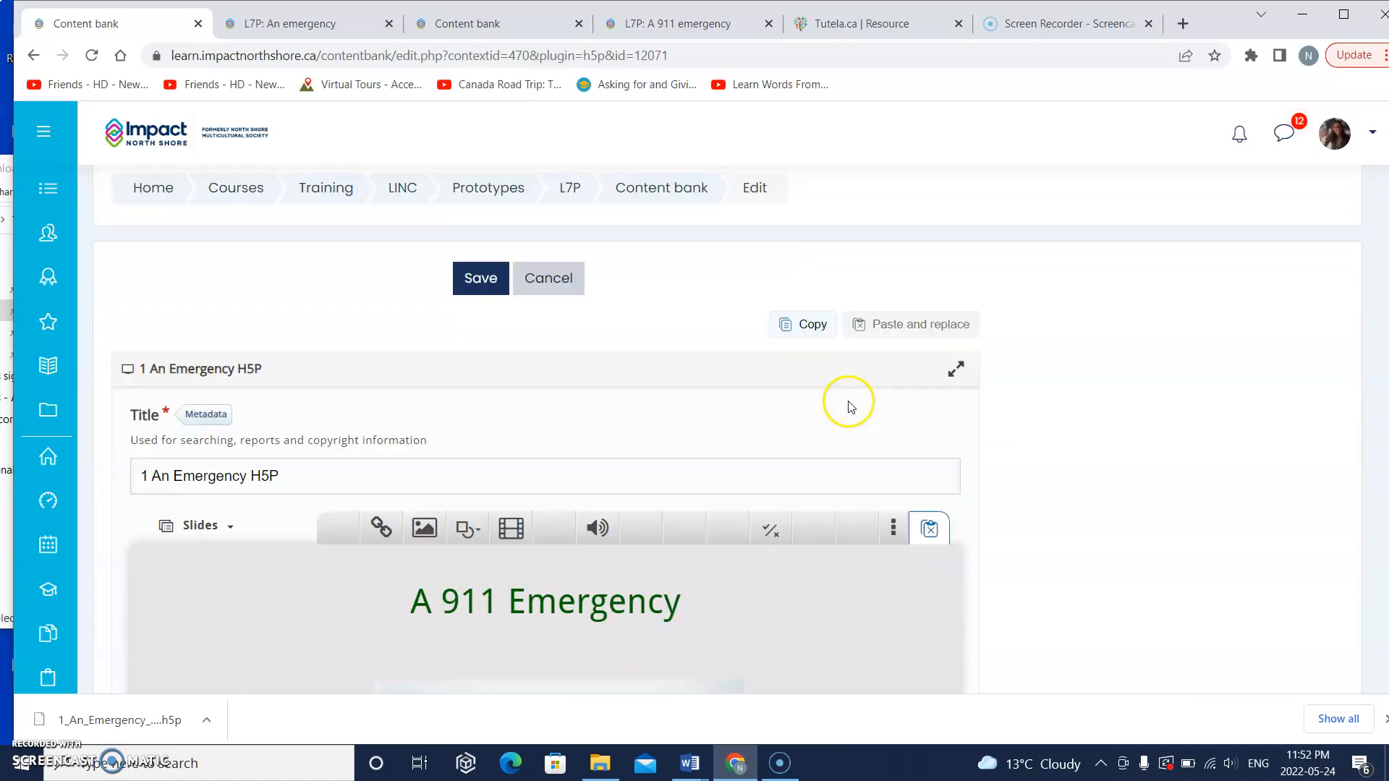
pyautogui.scroll(-1, 849, 405)
pyautogui.click(522, 454)
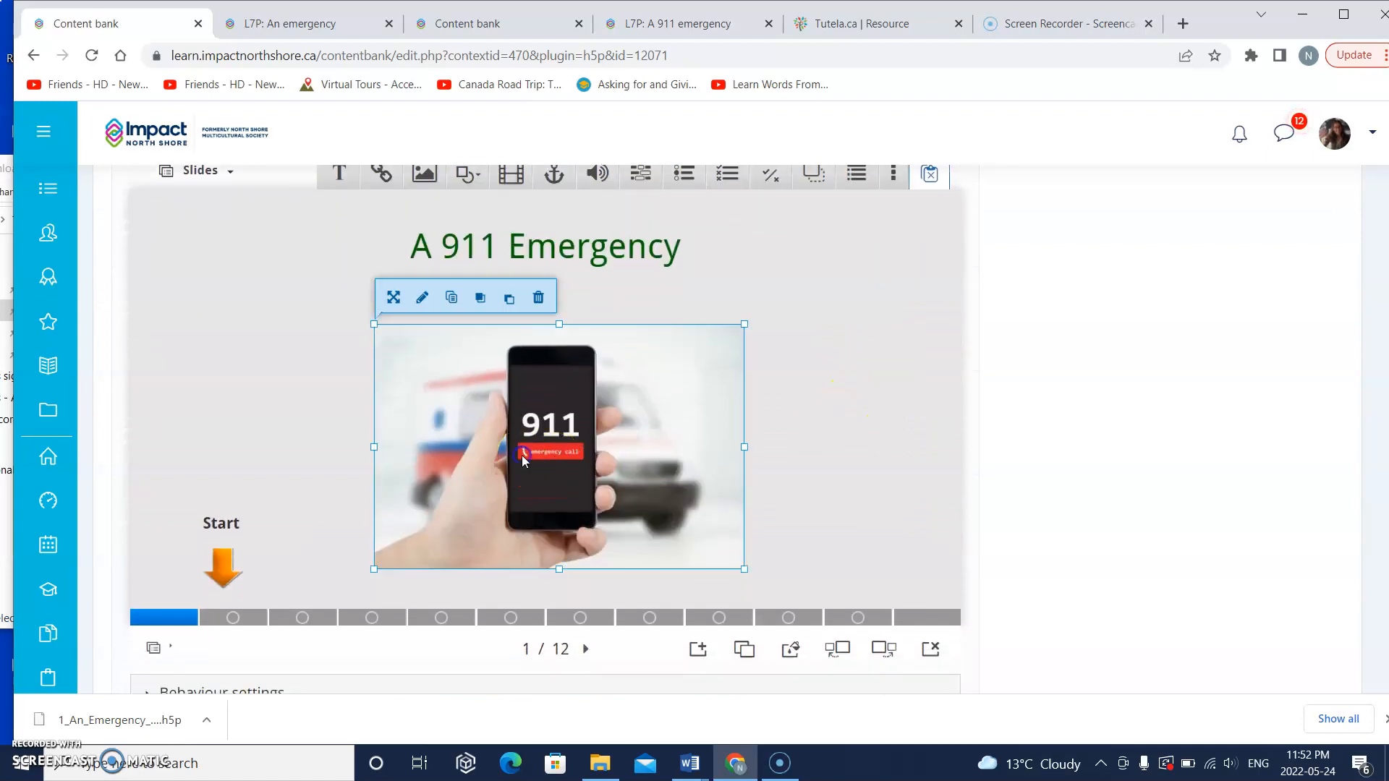
pyautogui.press('Delete')
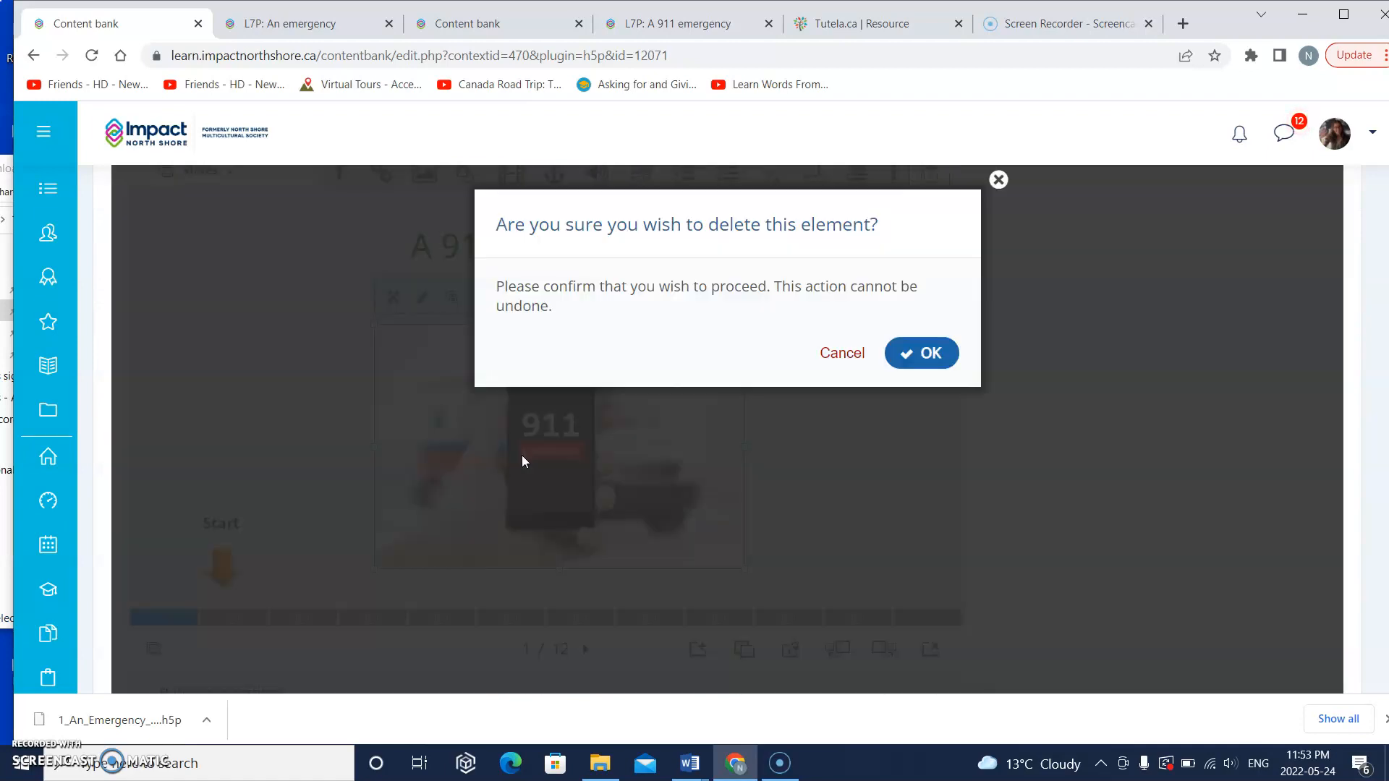
pyautogui.click(945, 350)
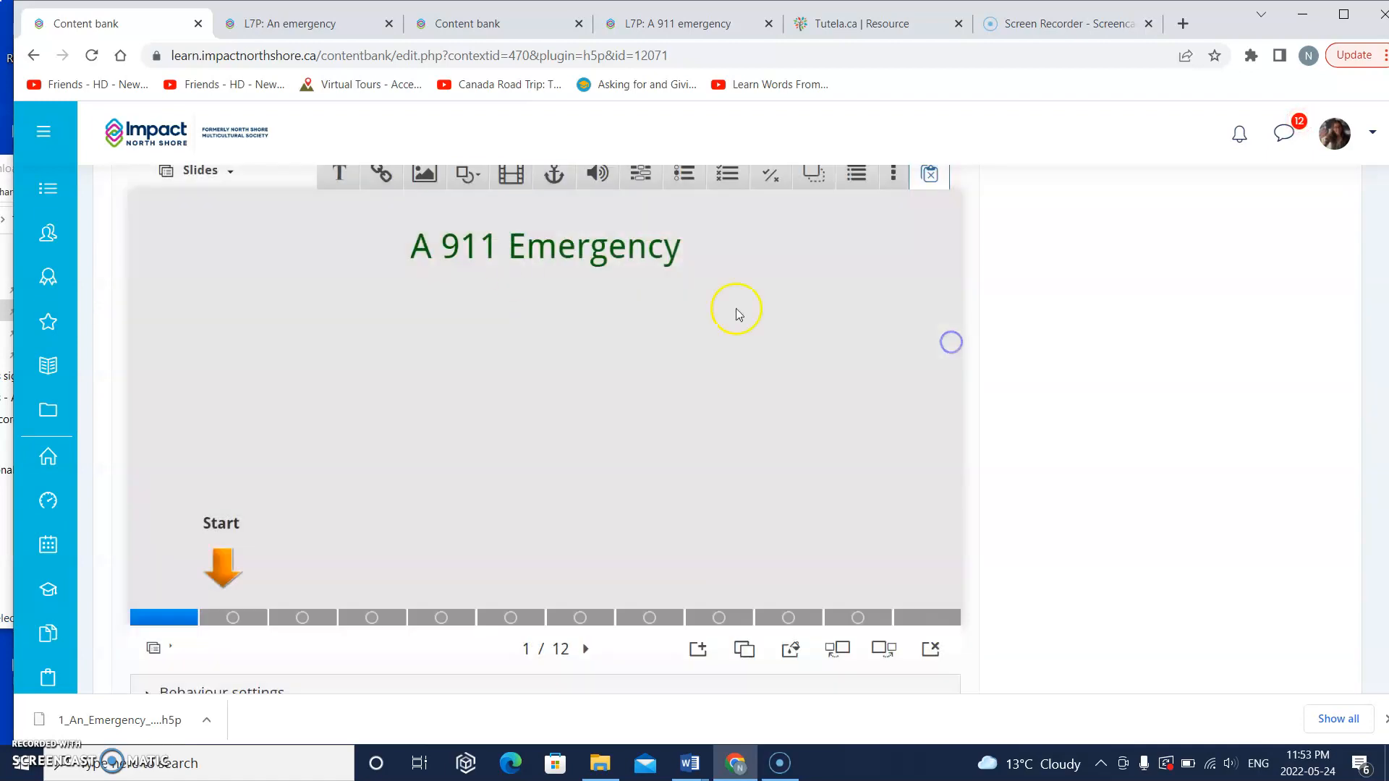
# Step: Change the first slide's title text to "A 911 Fire Emergency"
pyautogui.click(487, 250)
pyautogui.click(341, 201)
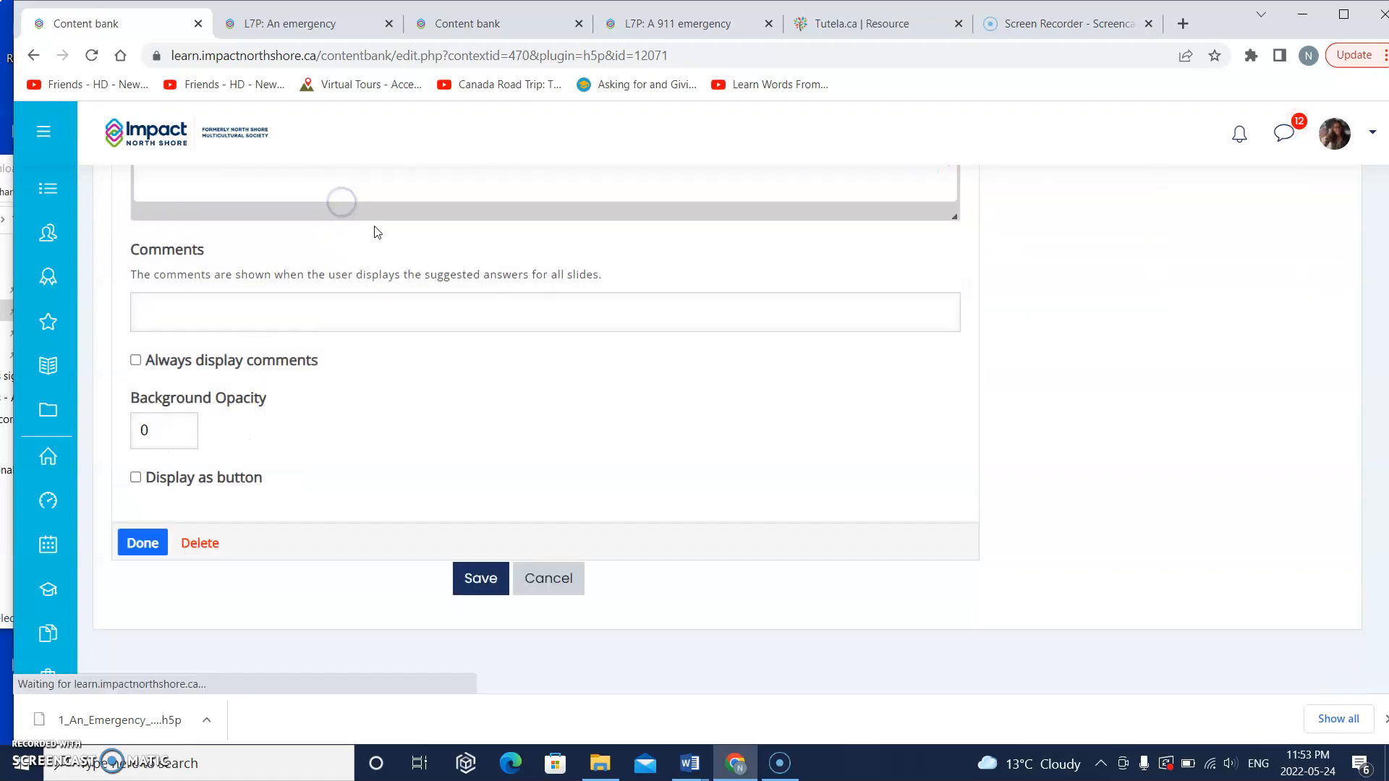
pyautogui.scroll(2, 323, 265)
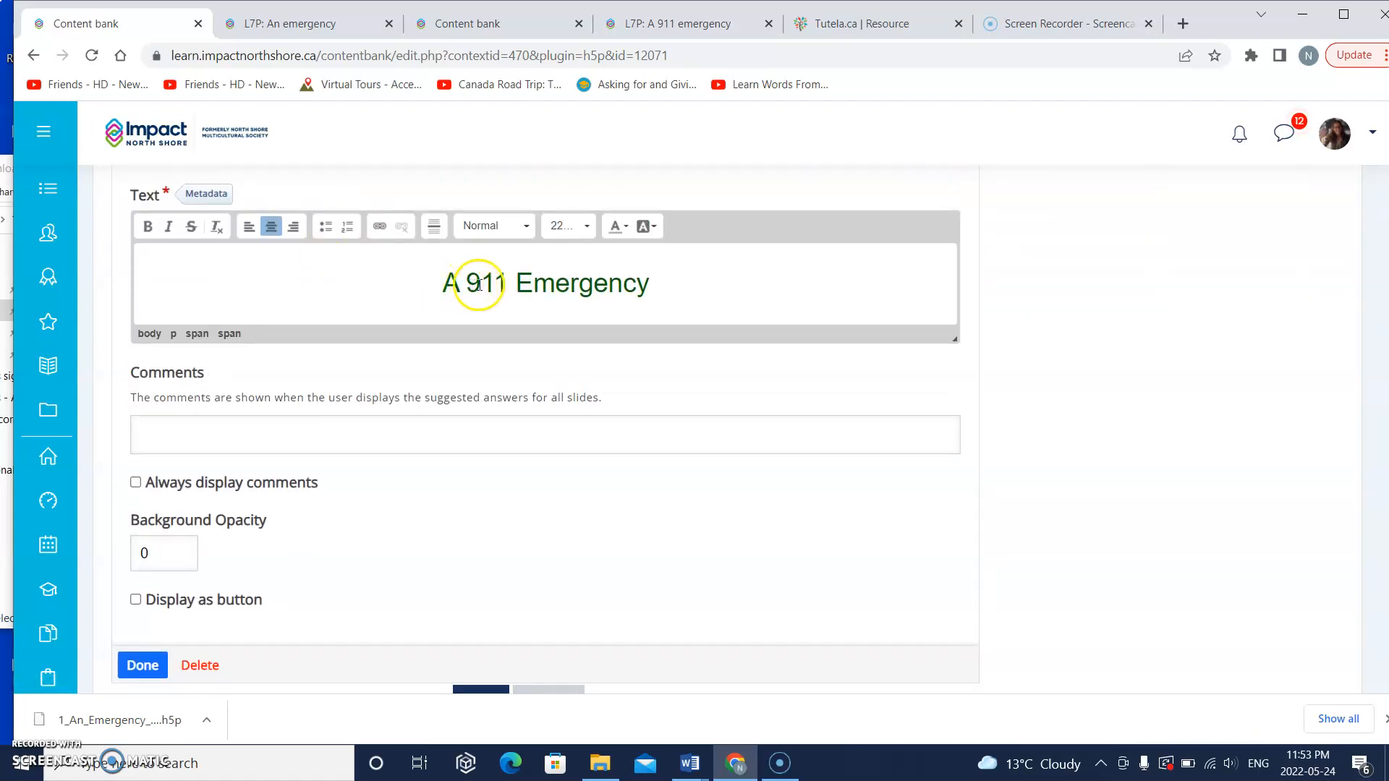
pyautogui.click(515, 283)
pyautogui.write('Fire')
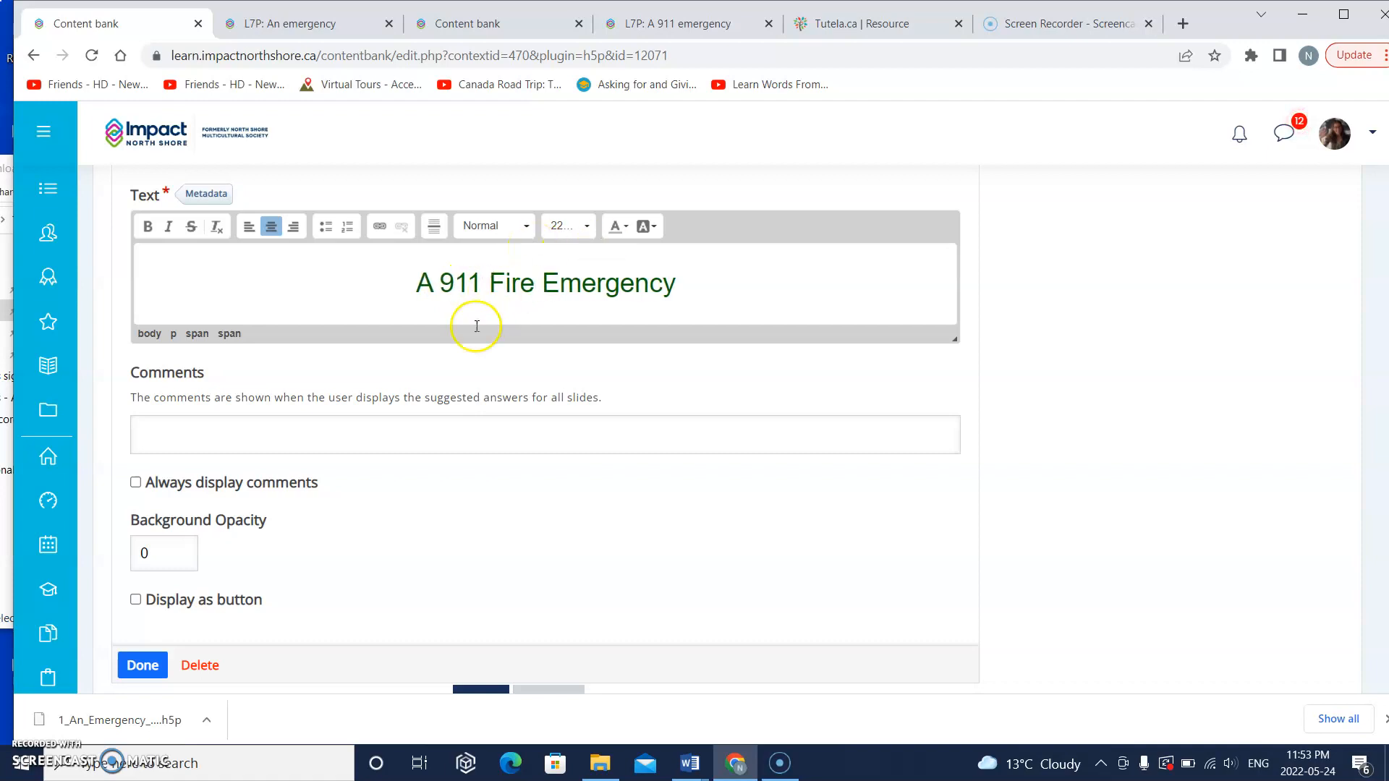
pyautogui.click(143, 664)
pyautogui.click(319, 518)
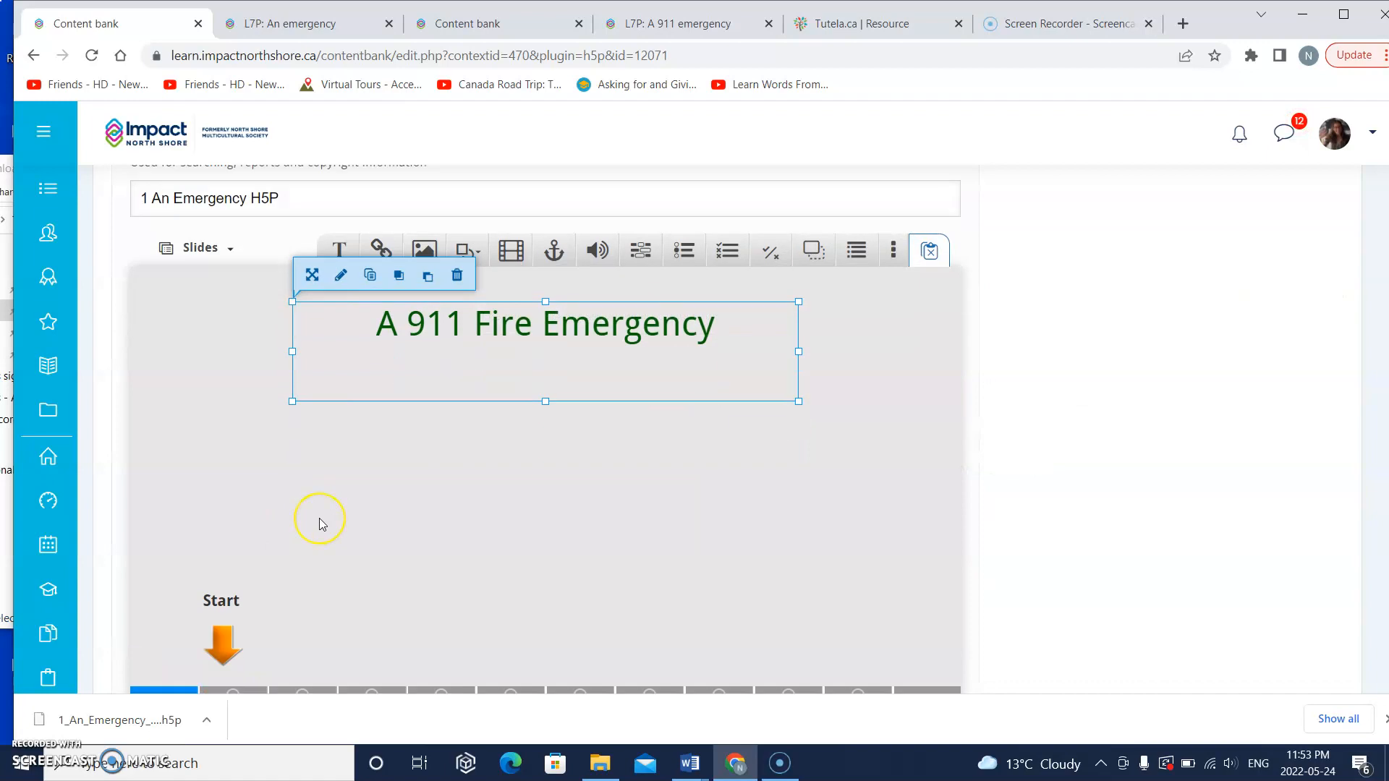
# Step: Save the edited 1_An_Emergency_H5P.h5p content and check its first slide in the content bank preview
pyautogui.scroll(-6, 319, 517)
pyautogui.click(481, 510)
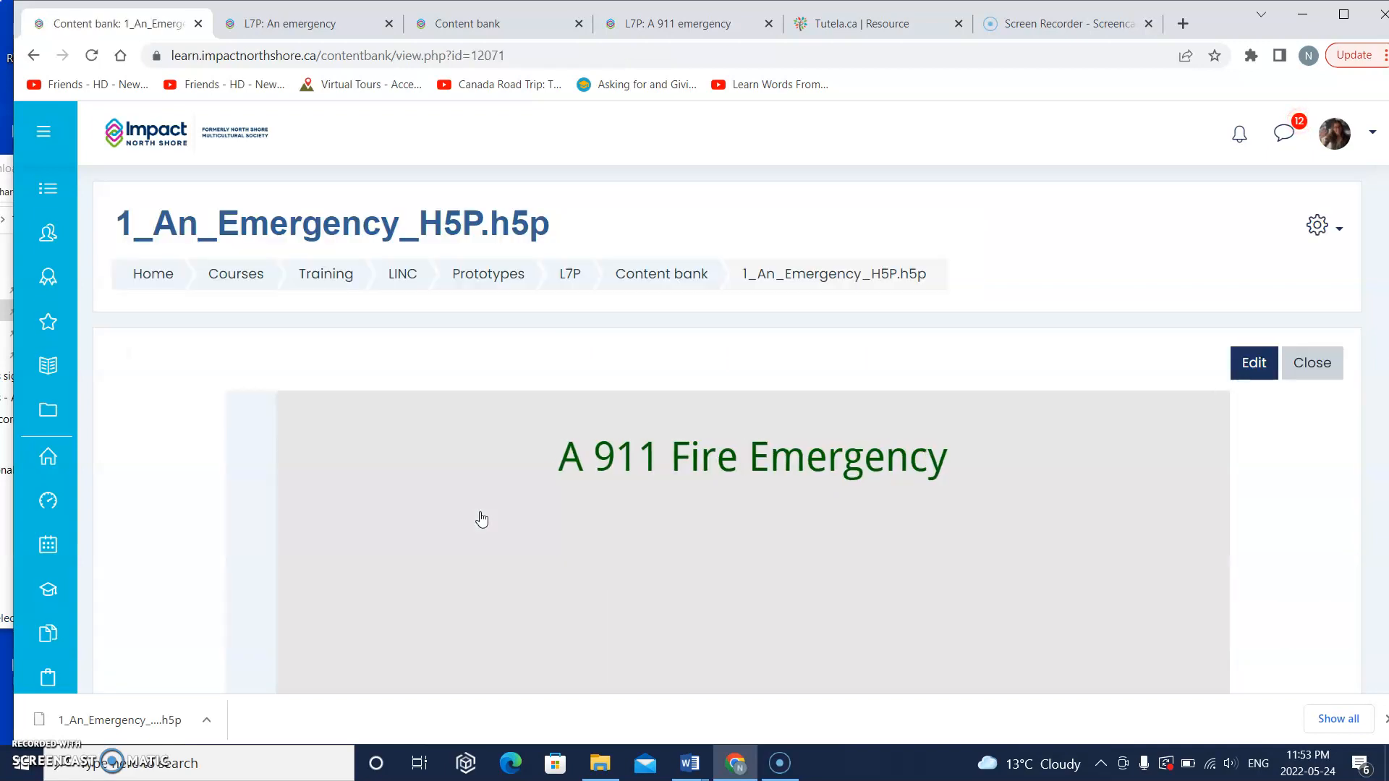
pyautogui.scroll(-3, 481, 519)
pyautogui.click(649, 522)
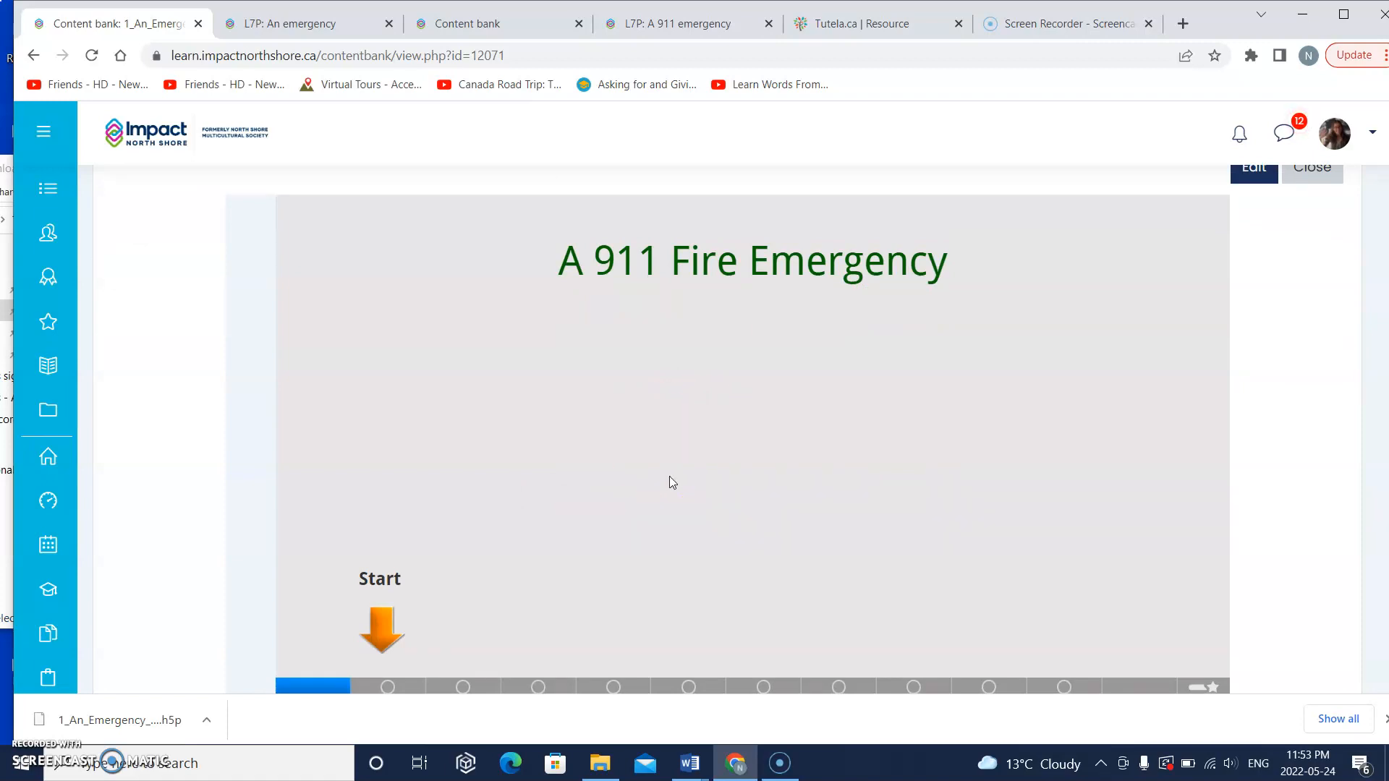
# Step: Go back to the LINC 7 PROTOTYPE course page, open the "A 911 emergency" activity and check its opening slide against the content bank edit
pyautogui.click(356, 26)
pyautogui.click(642, 310)
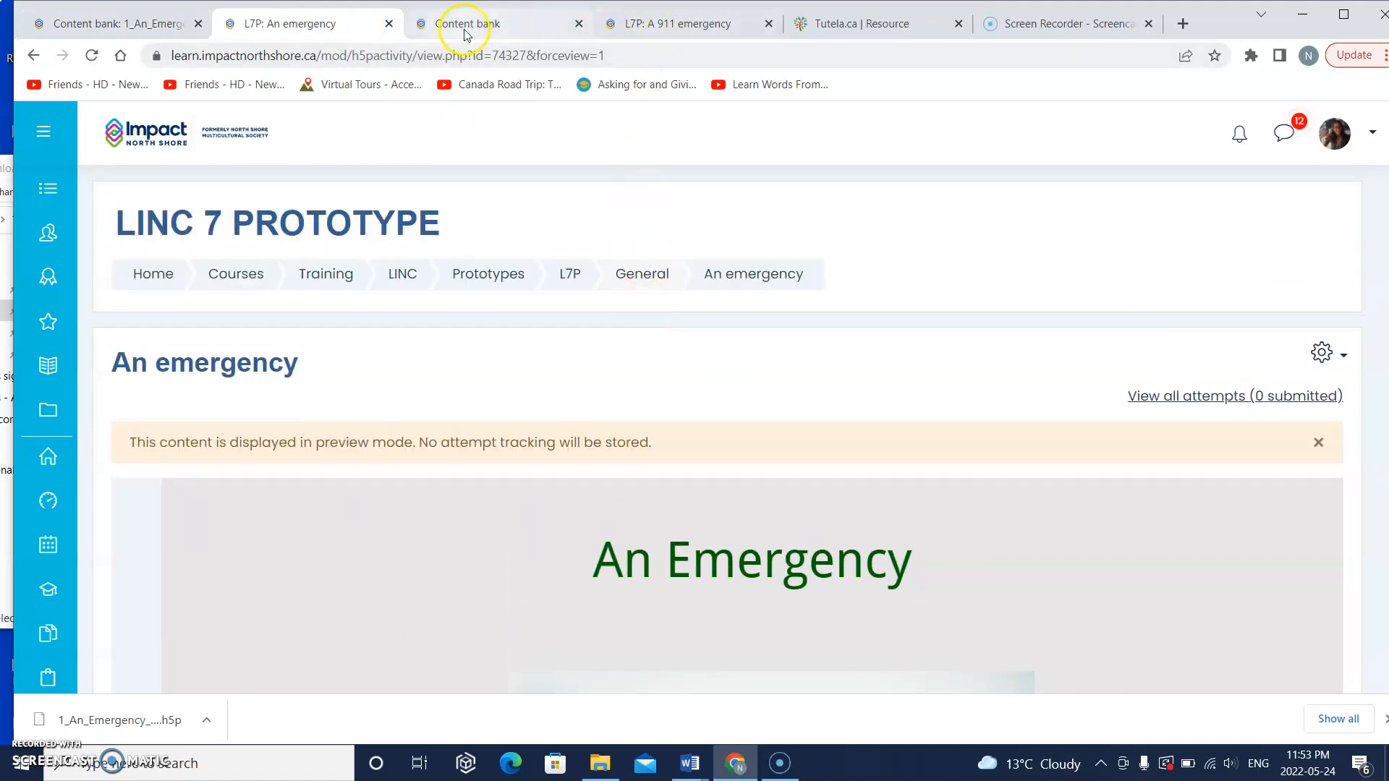
pyautogui.click(577, 280)
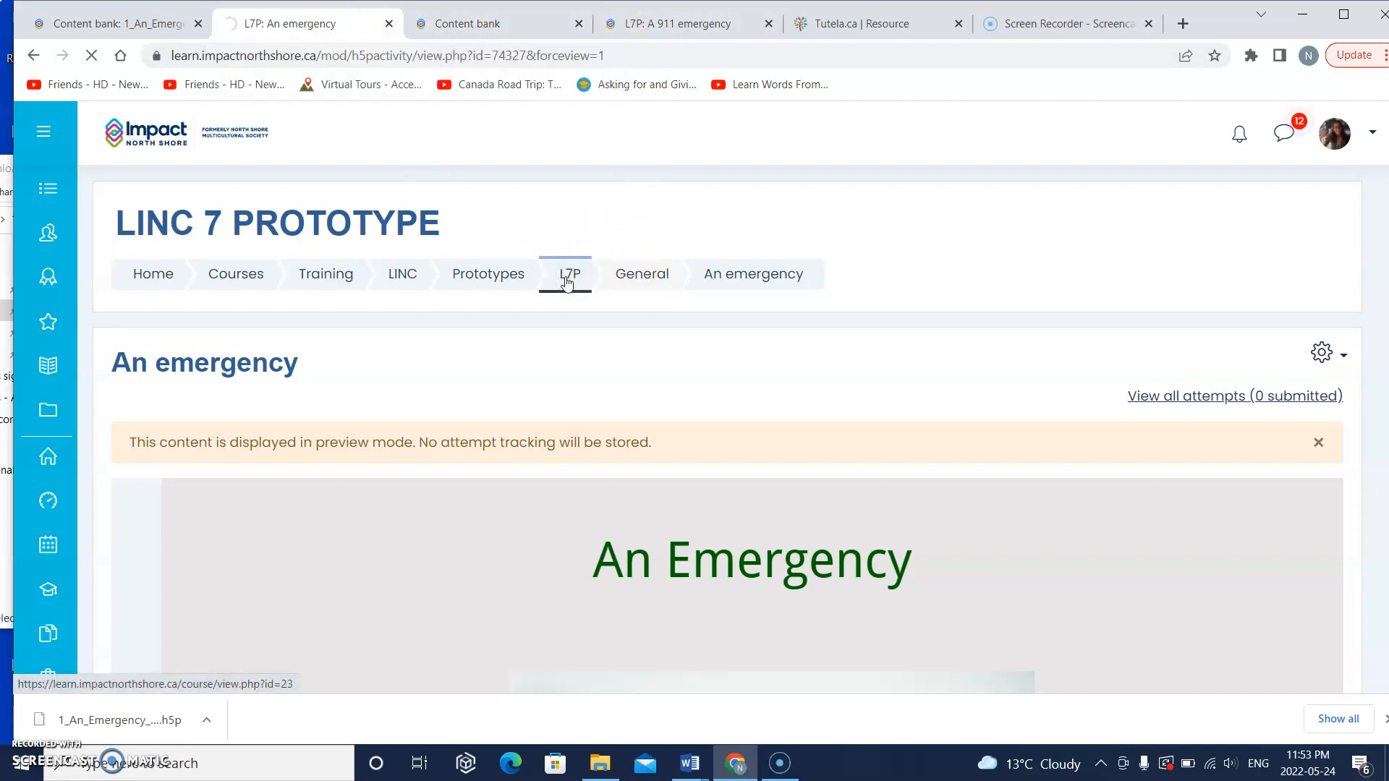
pyautogui.scroll(-2, 552, 388)
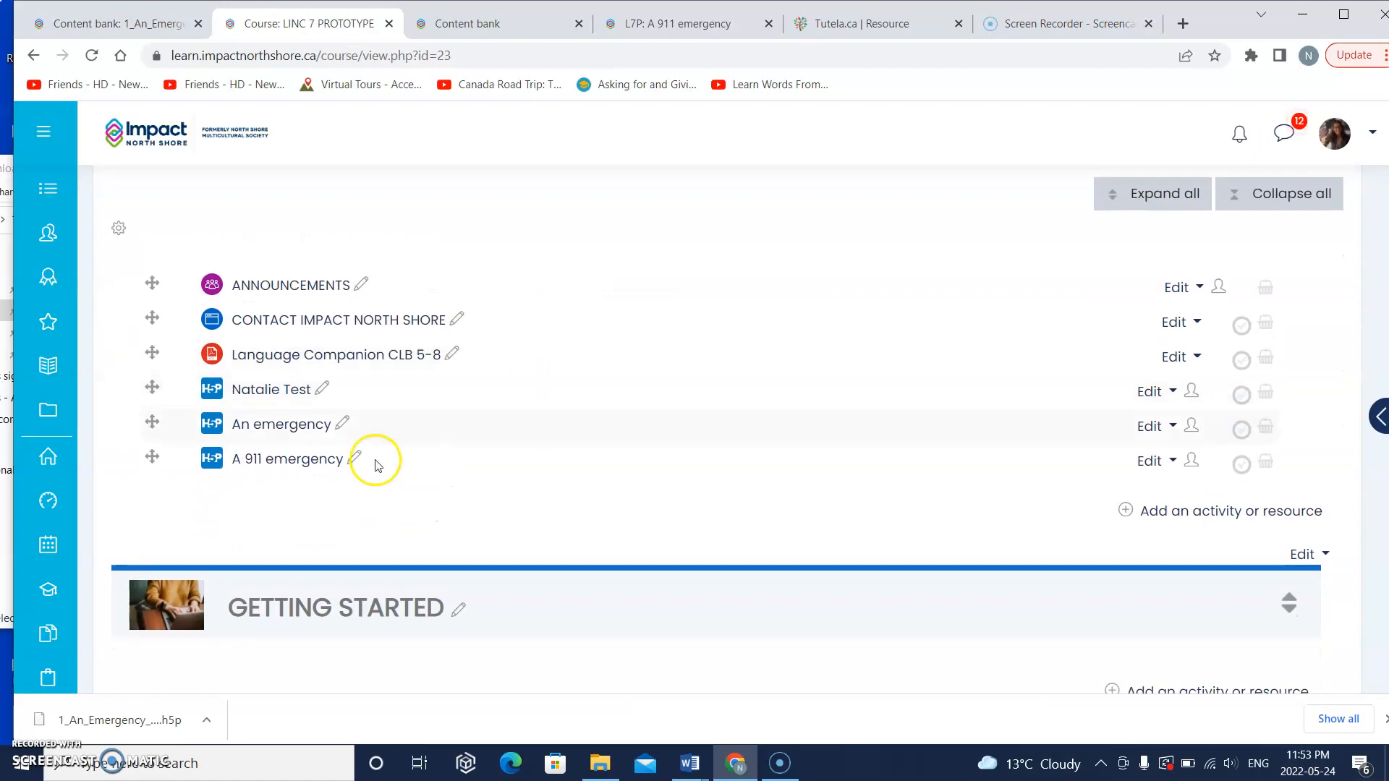
pyautogui.tripleClick(294, 465)
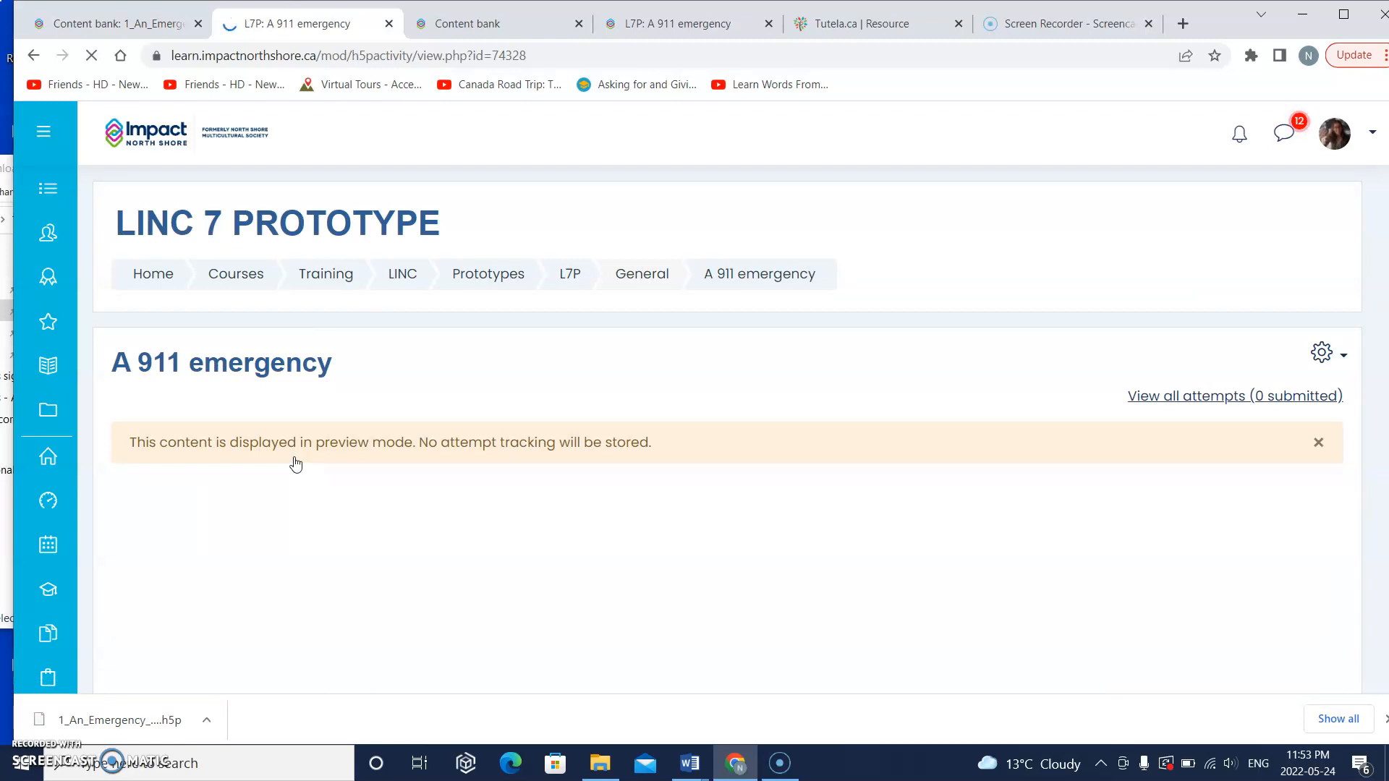
pyautogui.scroll(-1, 296, 464)
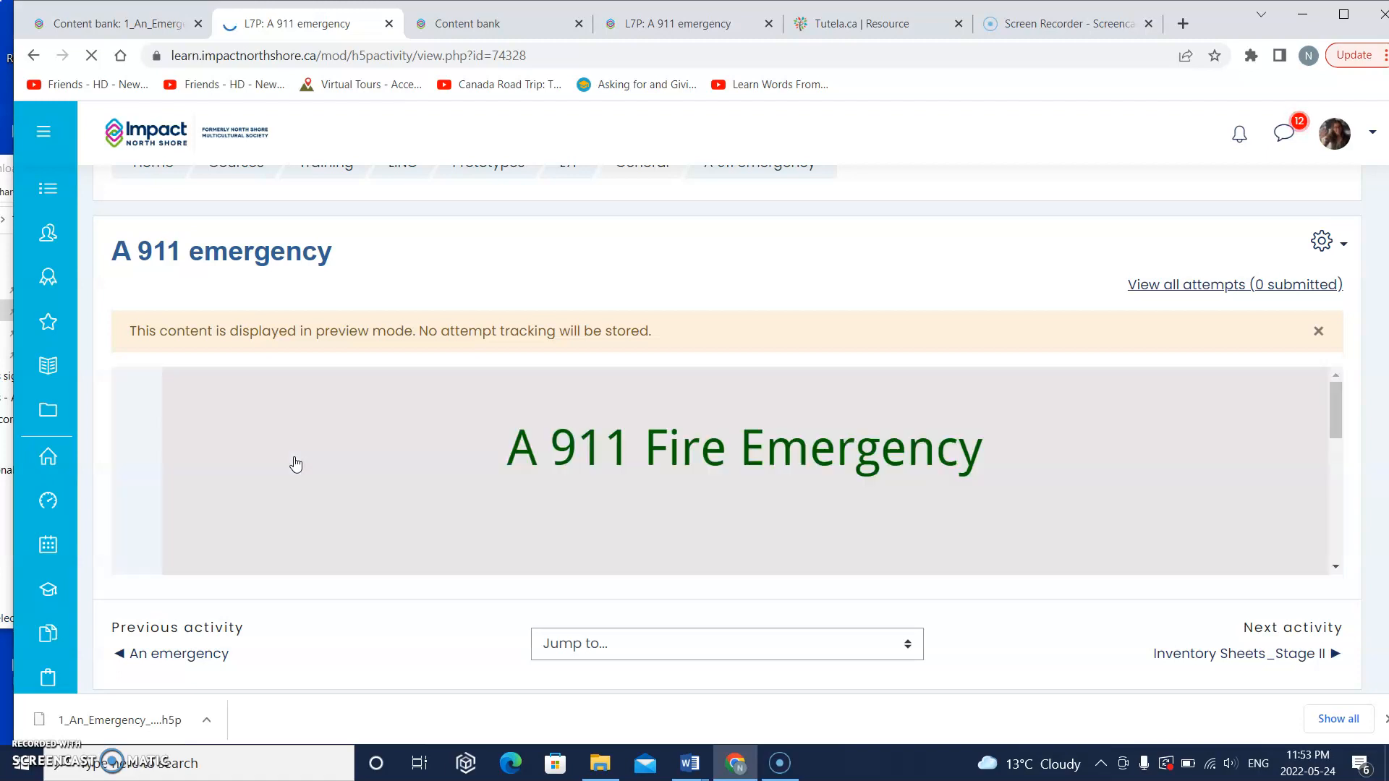
pyautogui.scroll(-3, 296, 464)
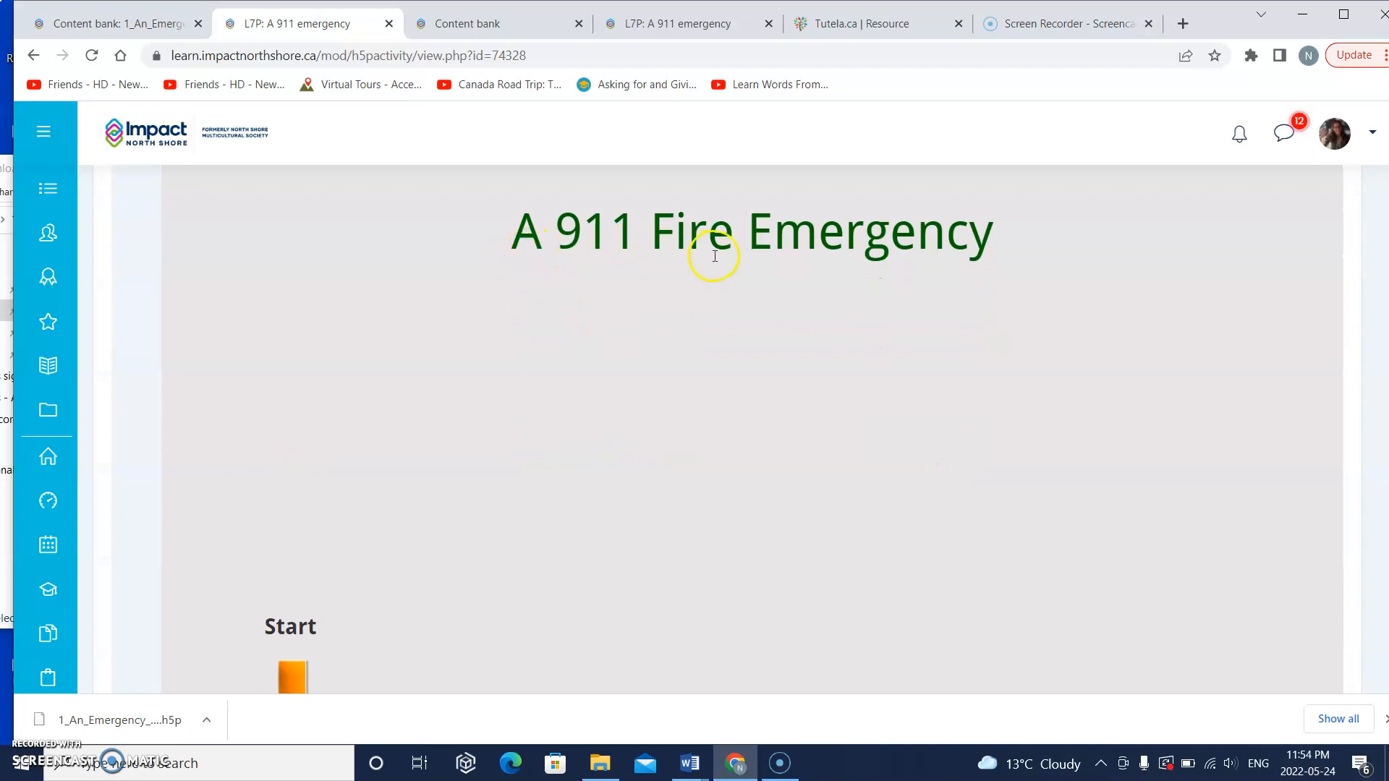
pyautogui.scroll(3, 621, 321)
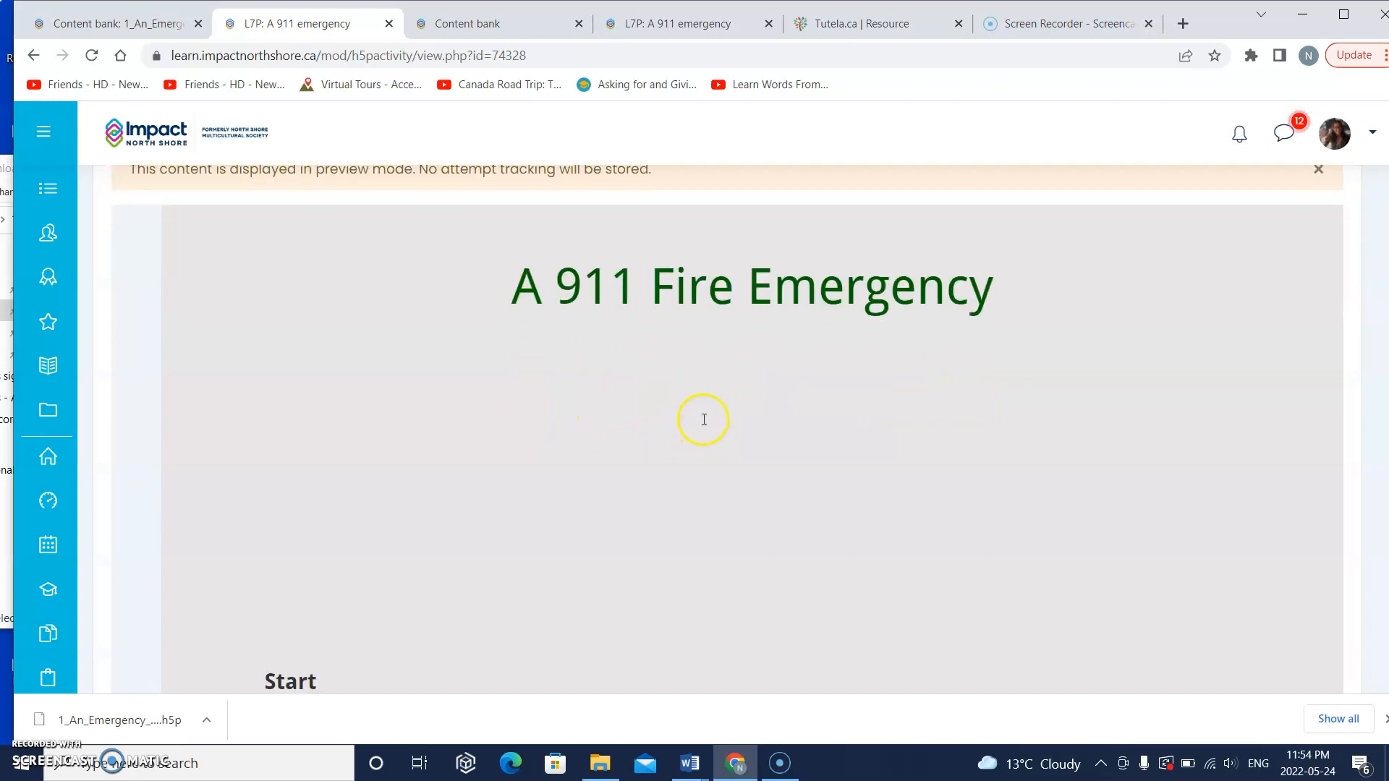
pyautogui.scroll(-3, 704, 419)
pyautogui.scroll(-1, 769, 506)
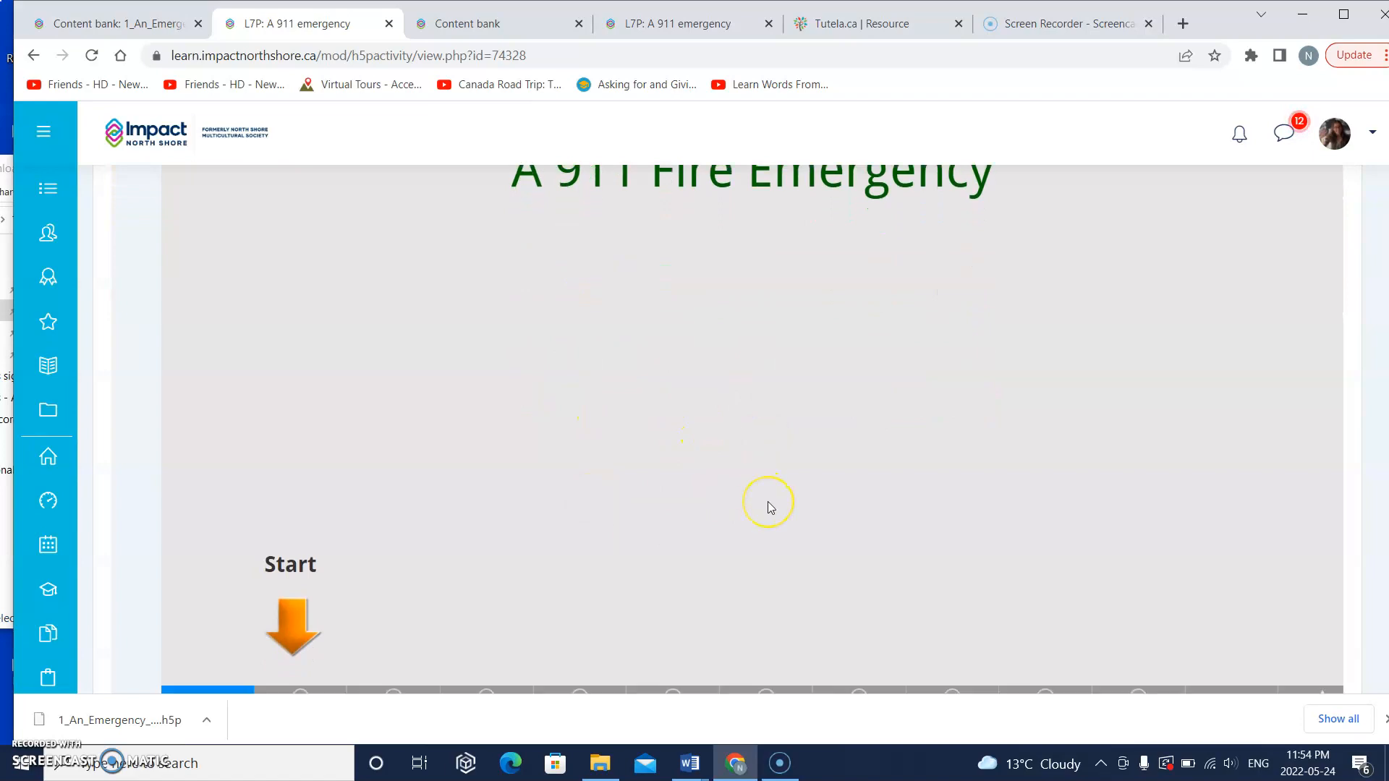